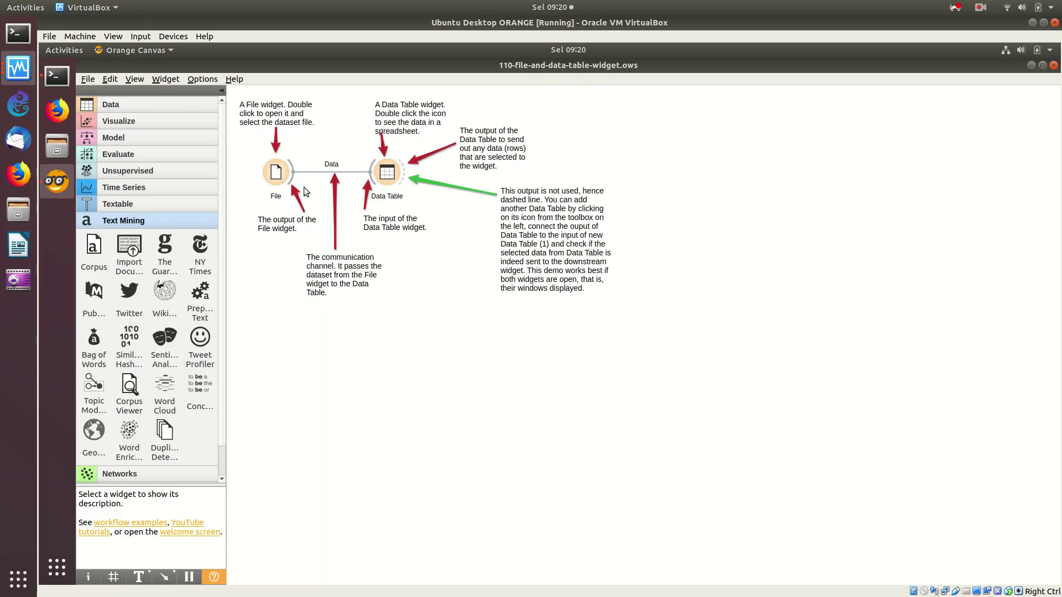
Inspect the File widget's loaded dataset and browse the available dataset files without choosing another one
left_click_drag(276, 174, 279, 173)
double_click(279, 172)
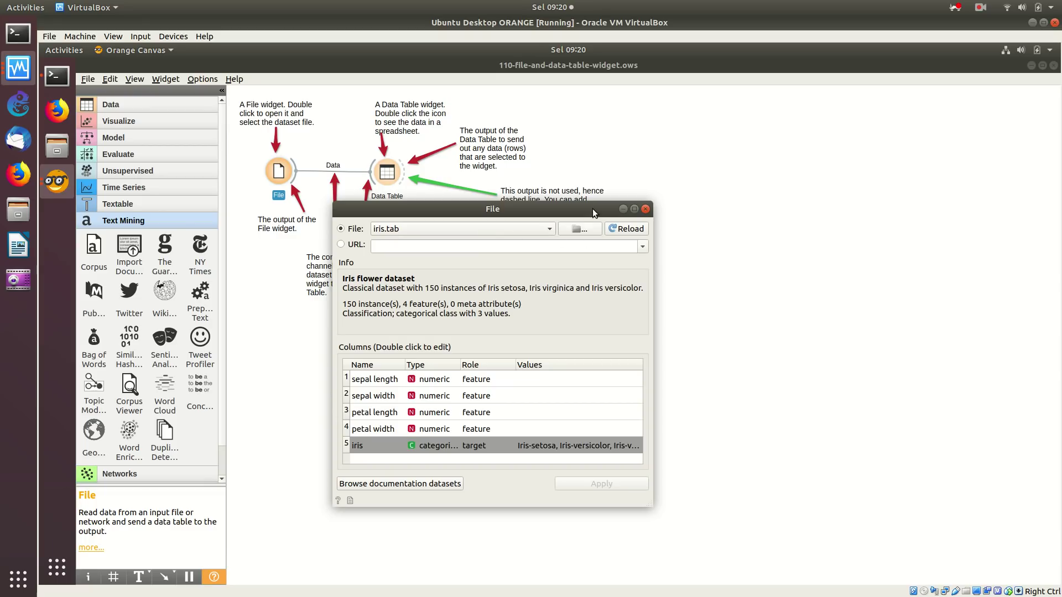
left_click(580, 229)
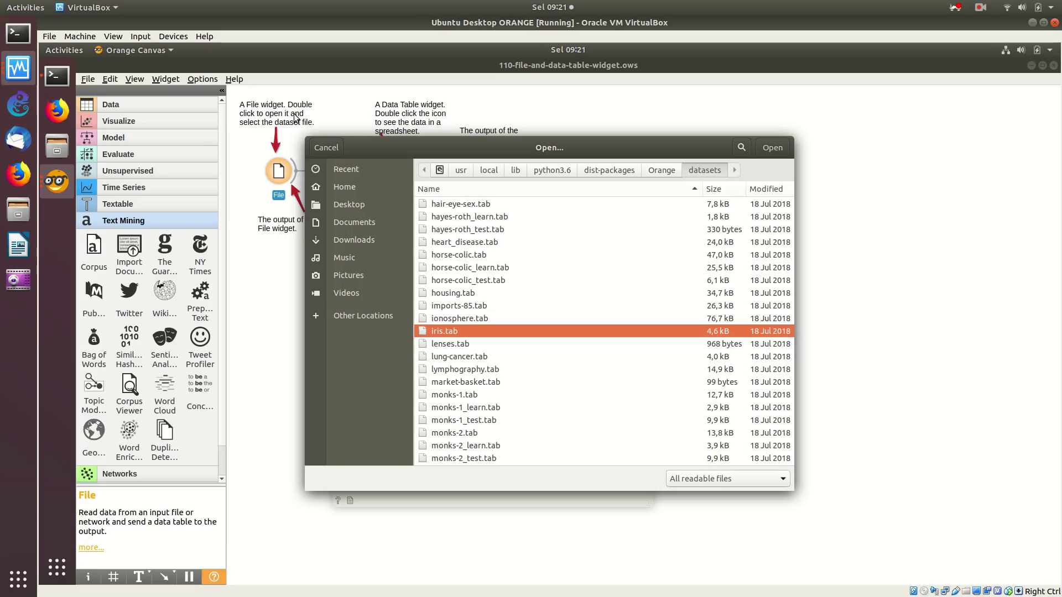
left_click(326, 147)
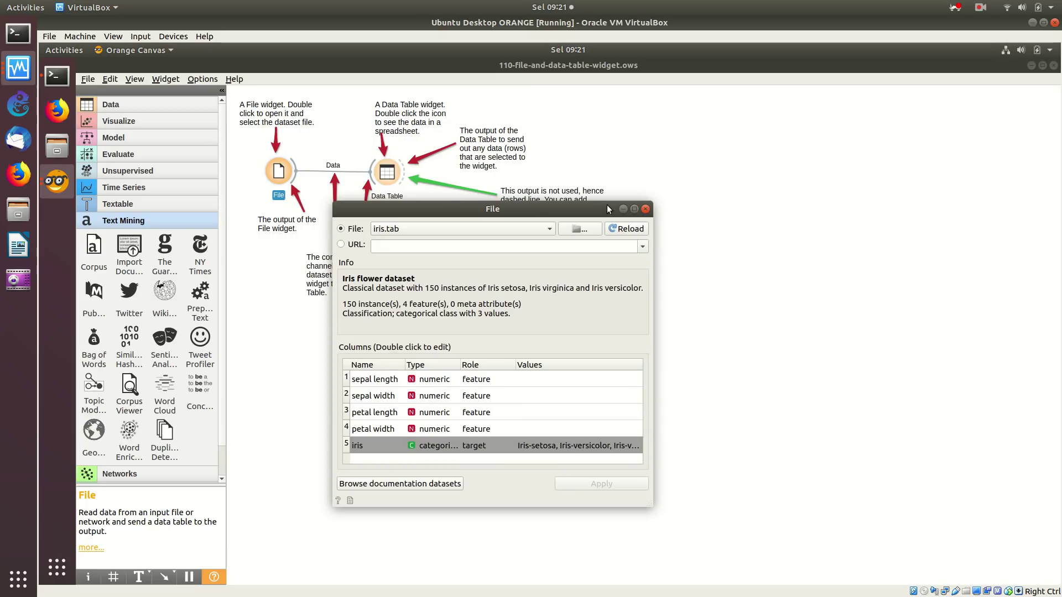
left_click(646, 210)
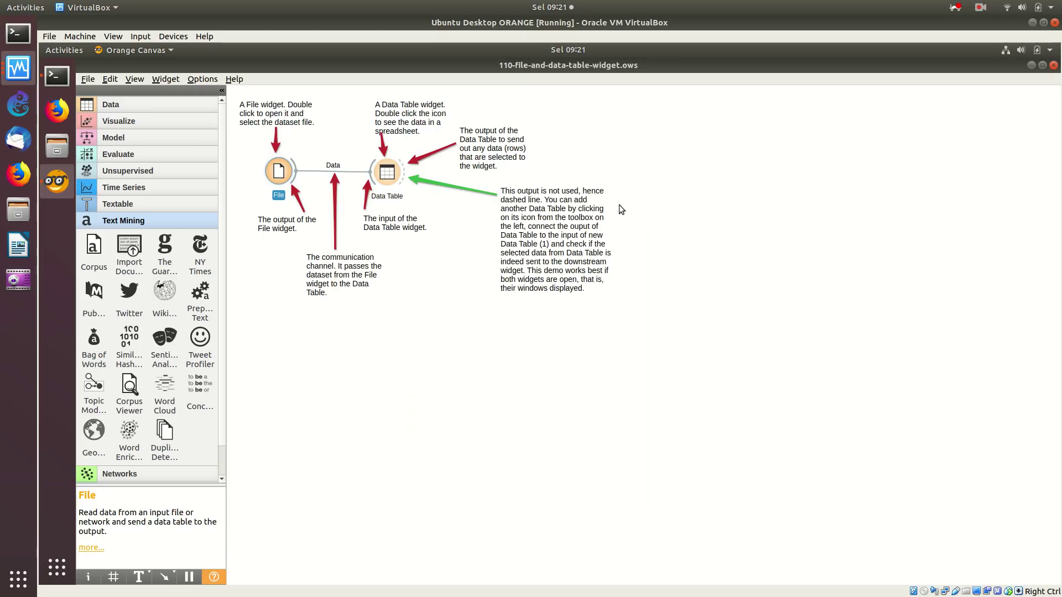
View the iris dataset in the Data Table widget at full window size
double_click(387, 176)
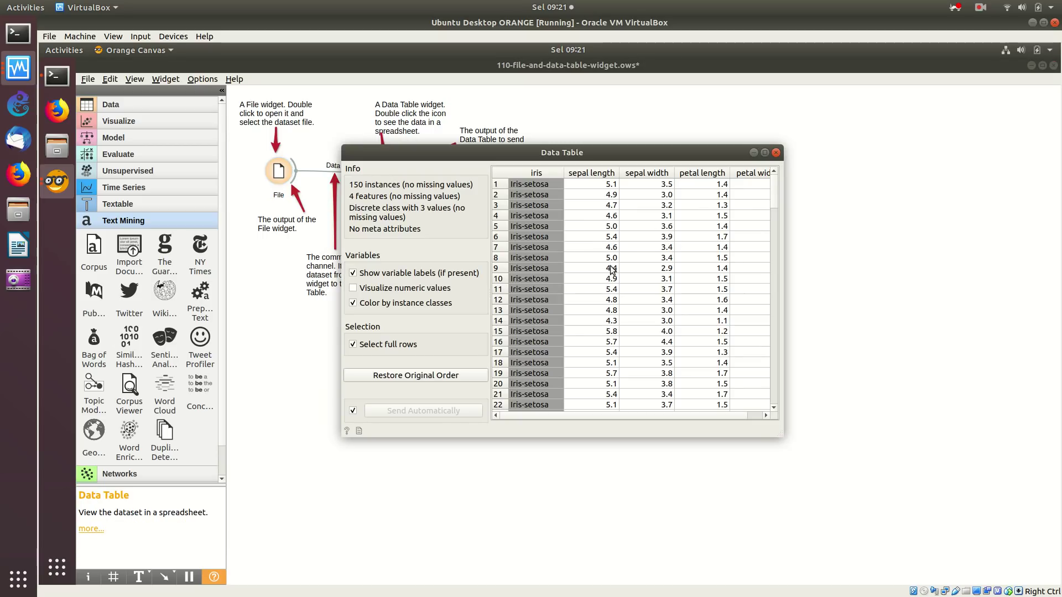
left_click(766, 152)
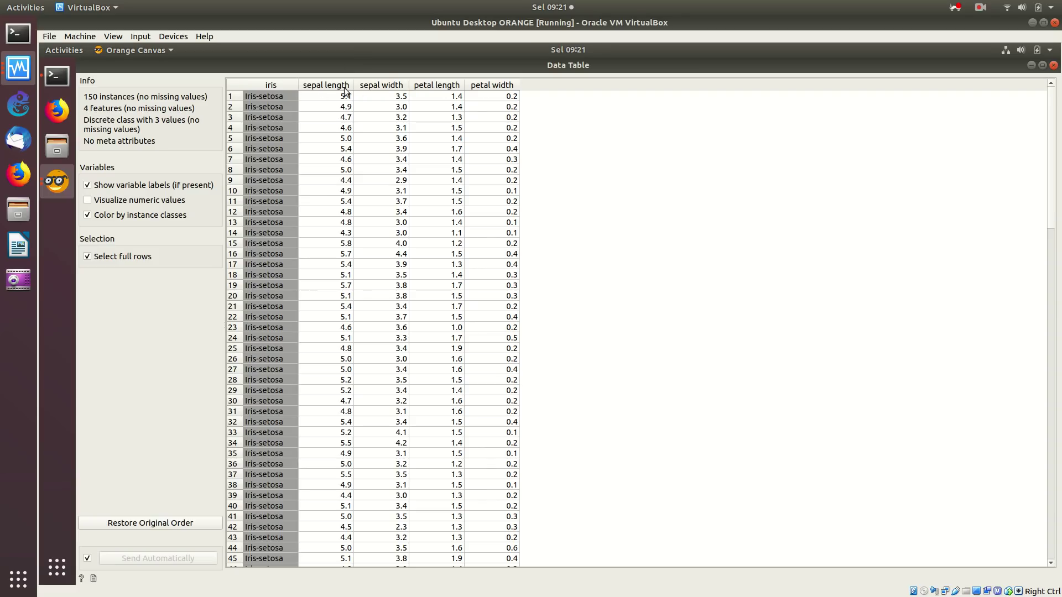
Switch to Firefox and search Google for pictures of "iris flower"
left_click(57, 111)
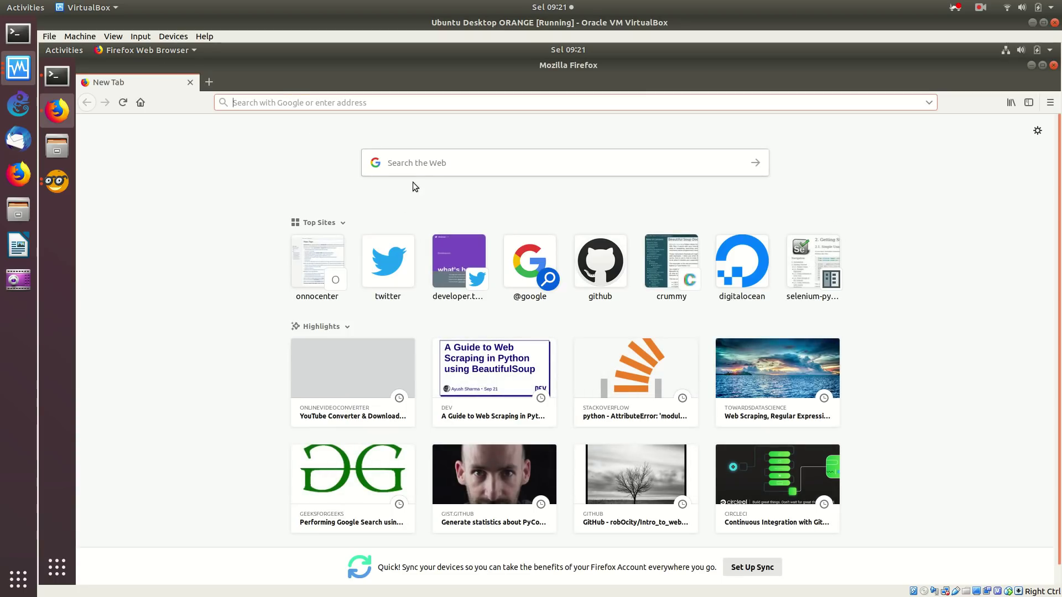
left_click(409, 161)
type("iri")
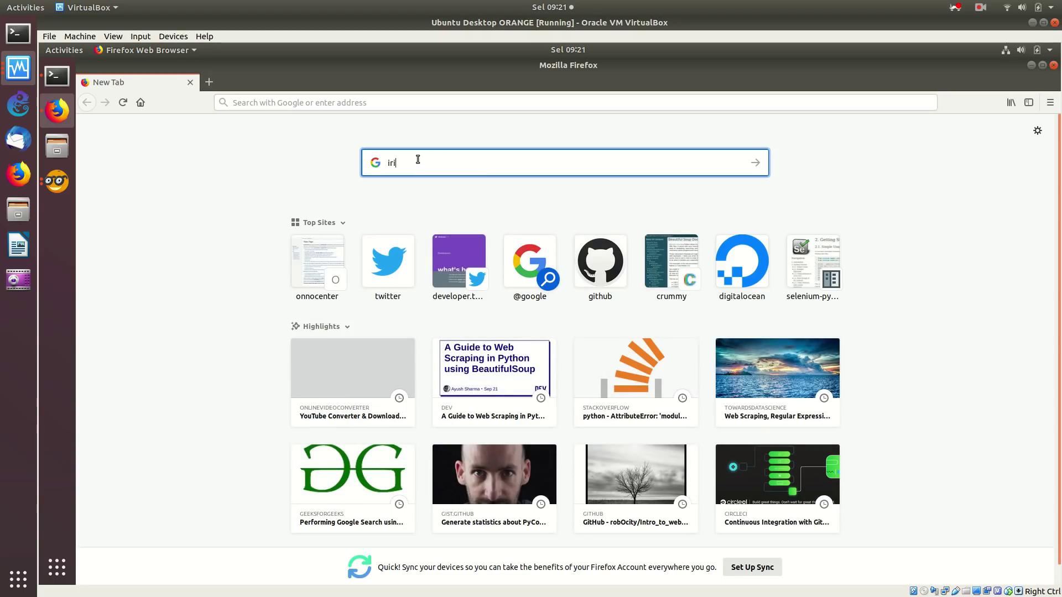
type("s flower")
key("Return")
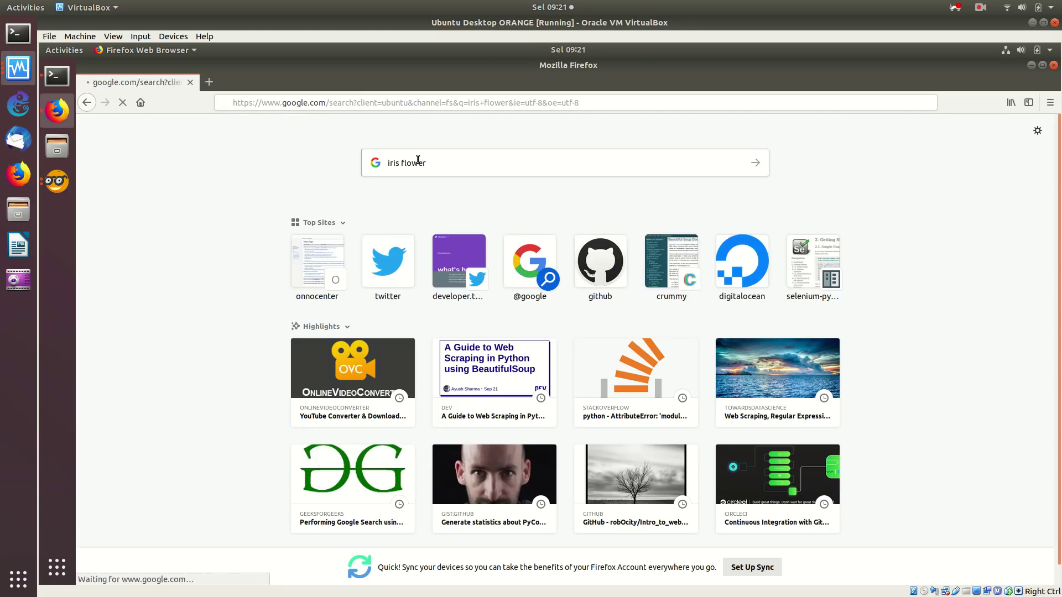
left_click(317, 197)
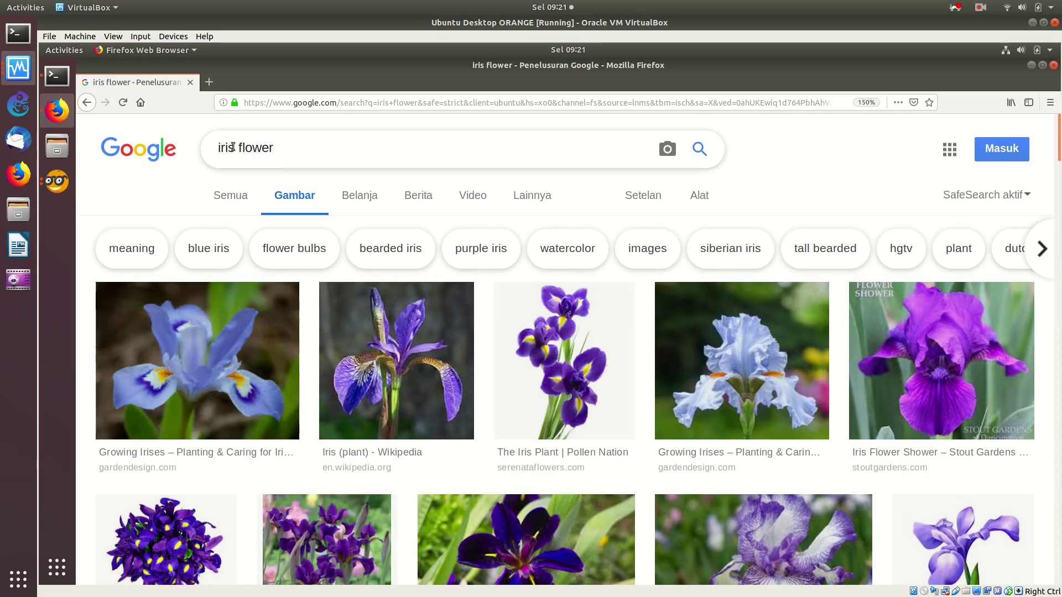
Change the image search to "iris sepal"
left_click(313, 154)
key("BackSpace")
key("BackSpace")
key("BackSpace")
key("BackSpace")
key("BackSpace")
key("BackSpace")
type("sepal ")
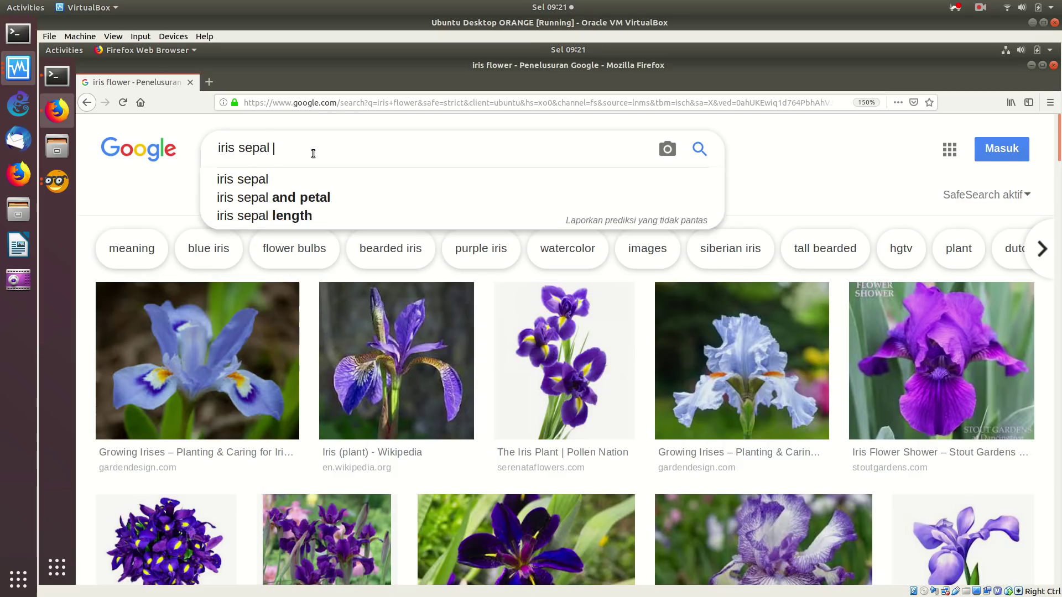
type("l")
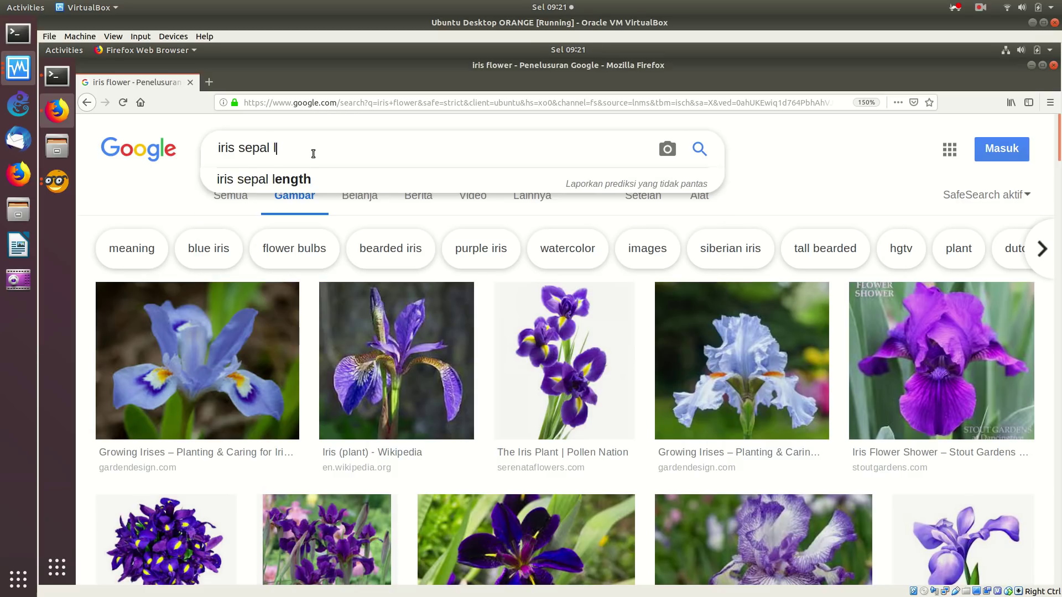
key("BackSpace")
key("Return")
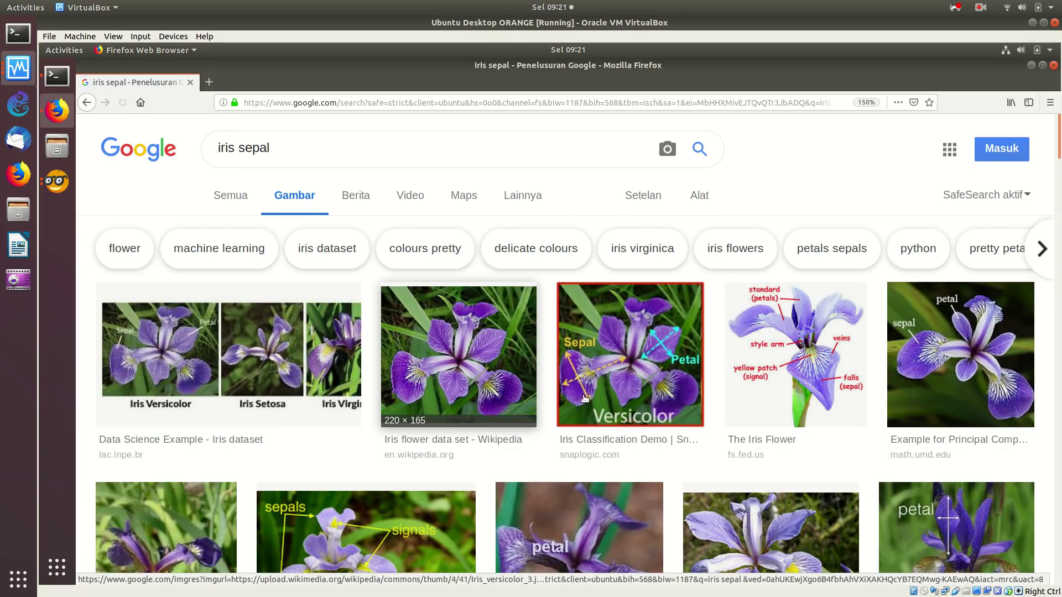
Enlarge the image results page to examine the labelled sepals and petals of the iris species
key("ctrl+plus")
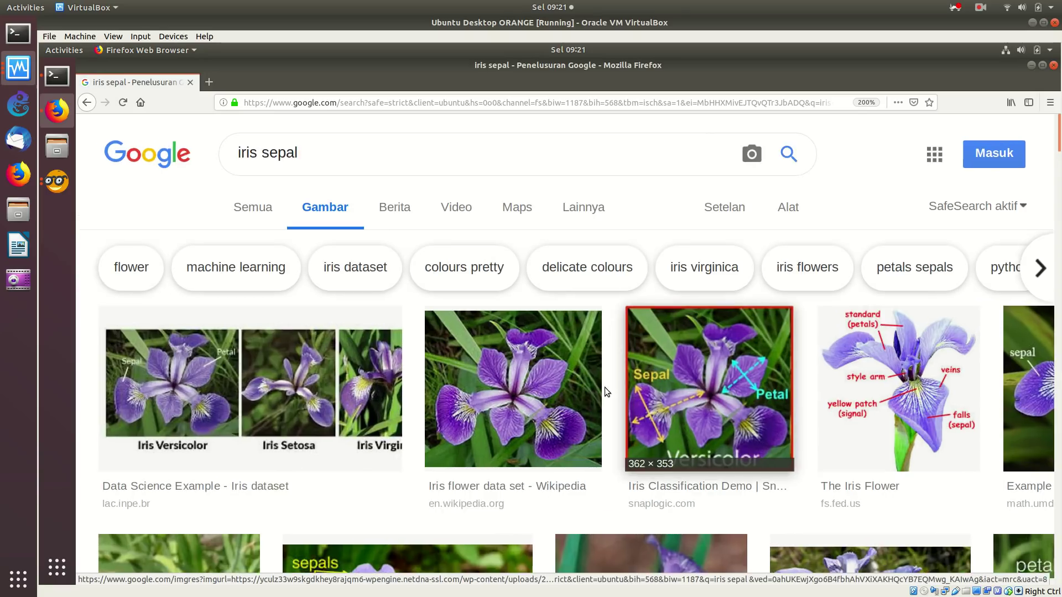
key("ctrl+plus")
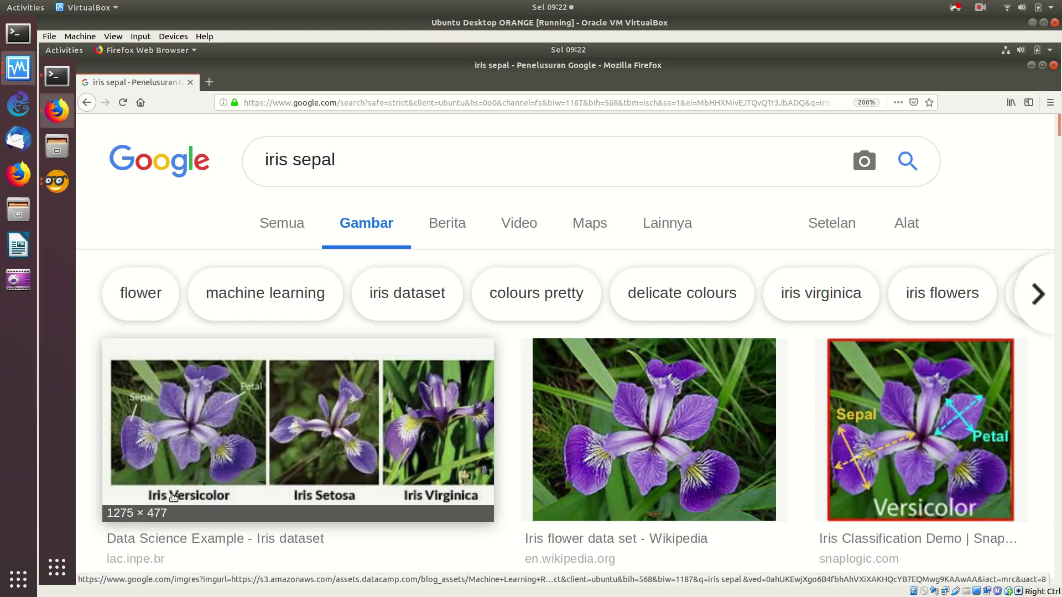
left_click(398, 430)
left_click(175, 404)
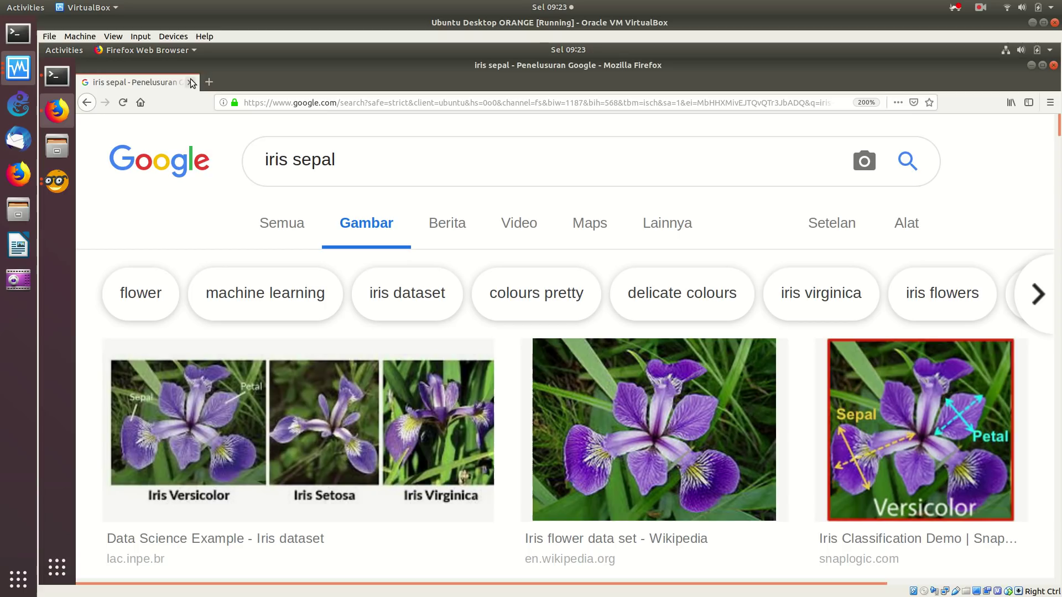
Minimize Firefox and close the Data Table window to return to the workflow canvas
left_click(1030, 62)
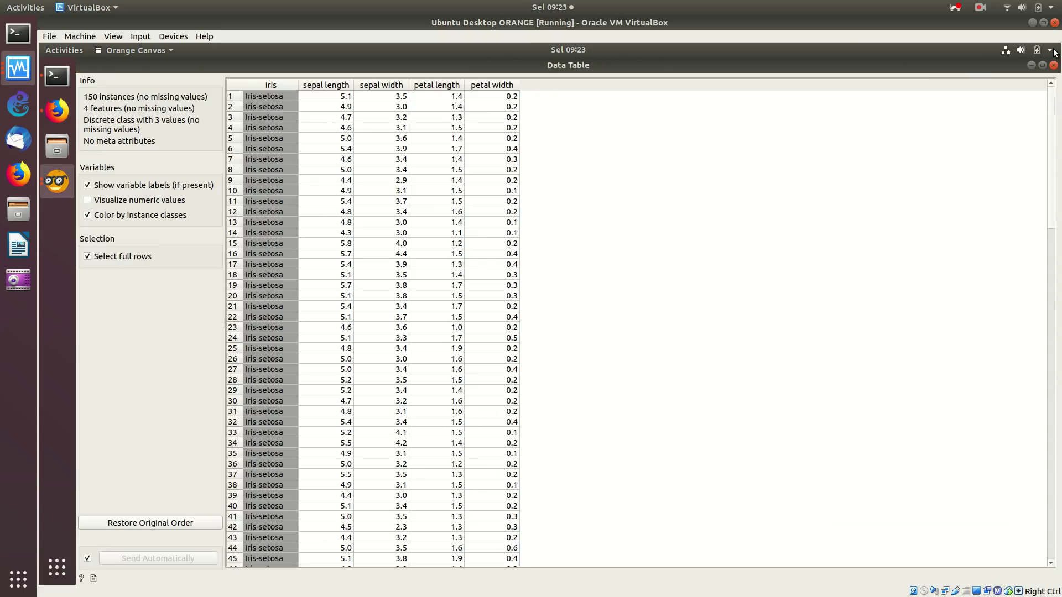
left_click(1053, 66)
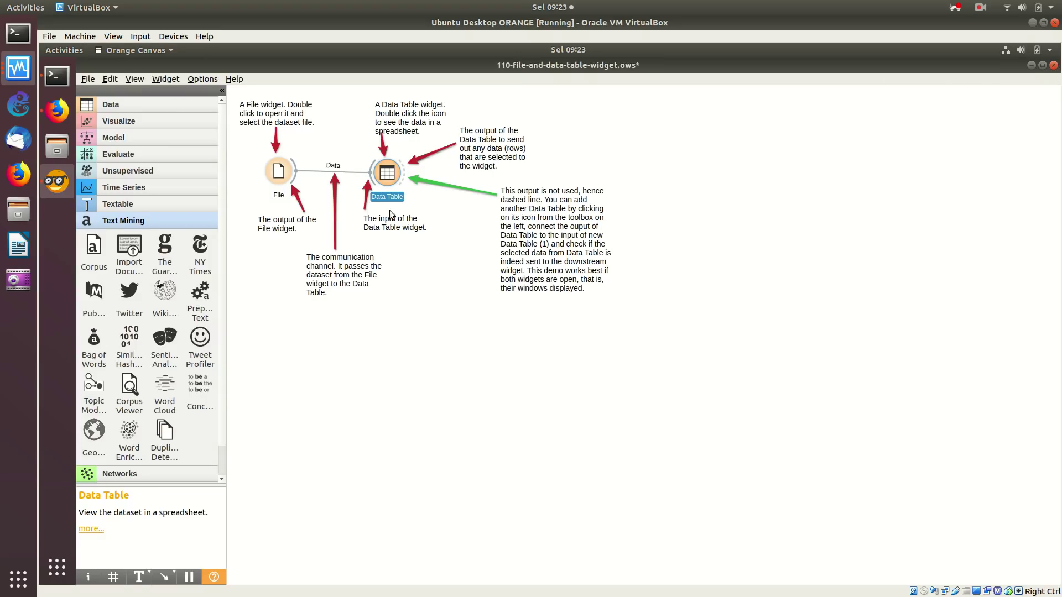
View the title and description in the Workflow Info of the current workflow, leaving them as they are
left_click(87, 79)
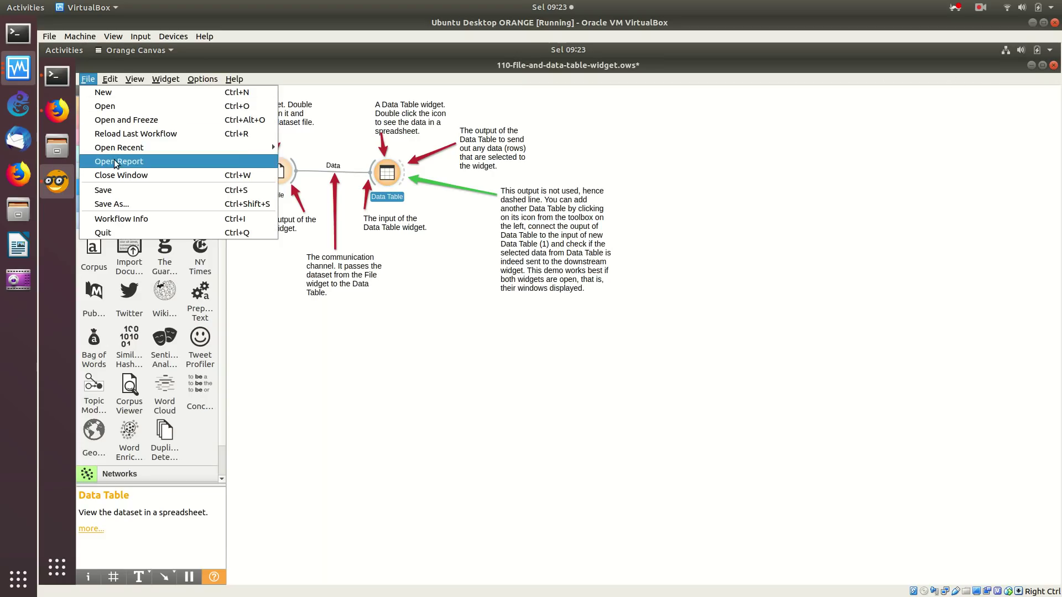
left_click(142, 222)
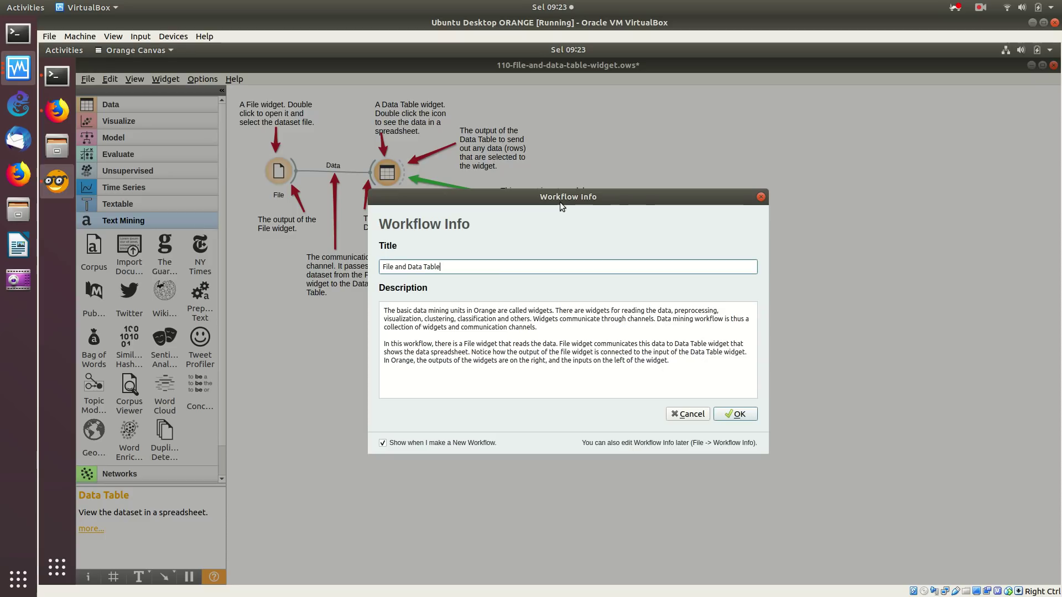
left_click(761, 198)
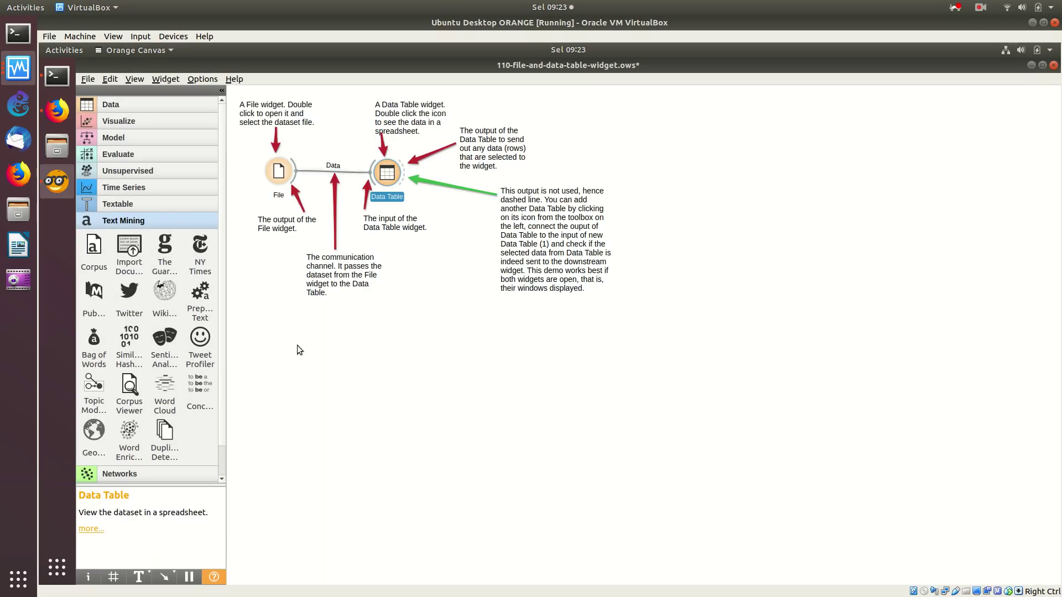
Close Orange Canvas without saving the changes to the File and Data Table workflow
left_click(109, 81)
left_click(1059, 96)
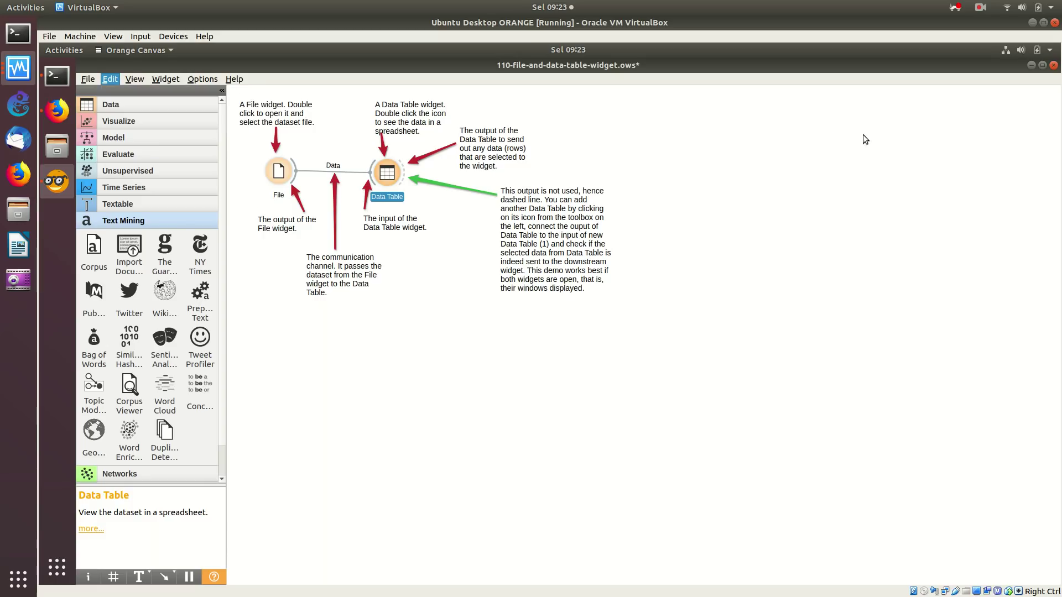
left_click(1054, 66)
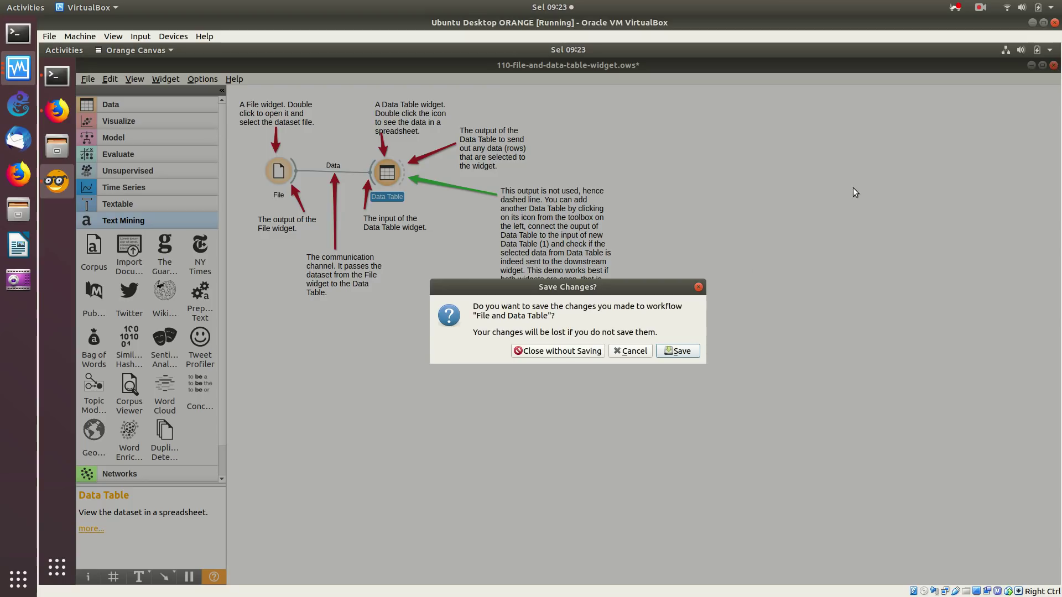
left_click(546, 352)
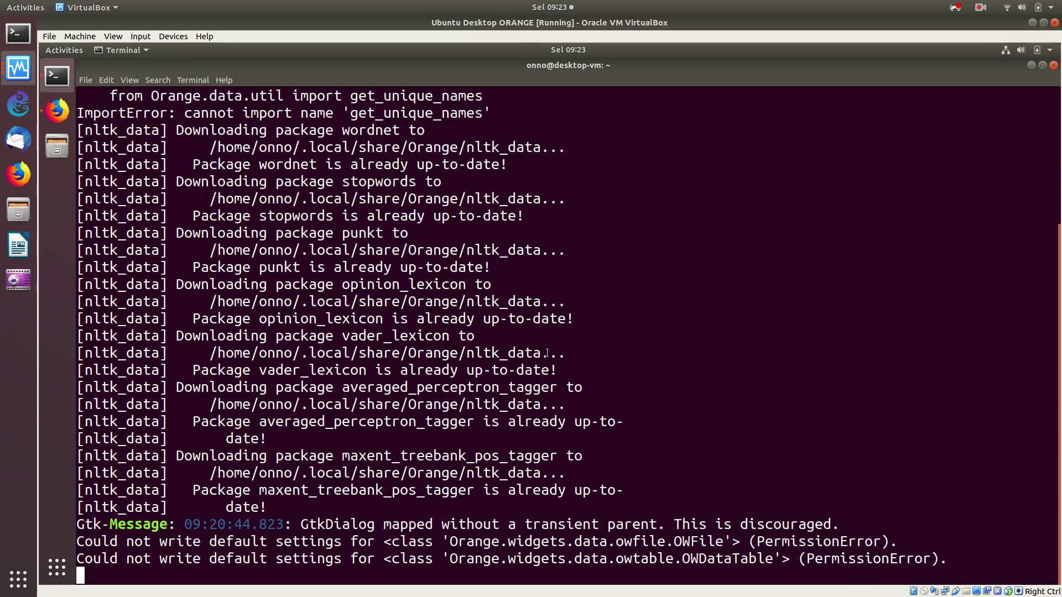
Start Orange again from the terminal with the command orange-canvas
key("Return")
key("Return")
type("orange-canvas")
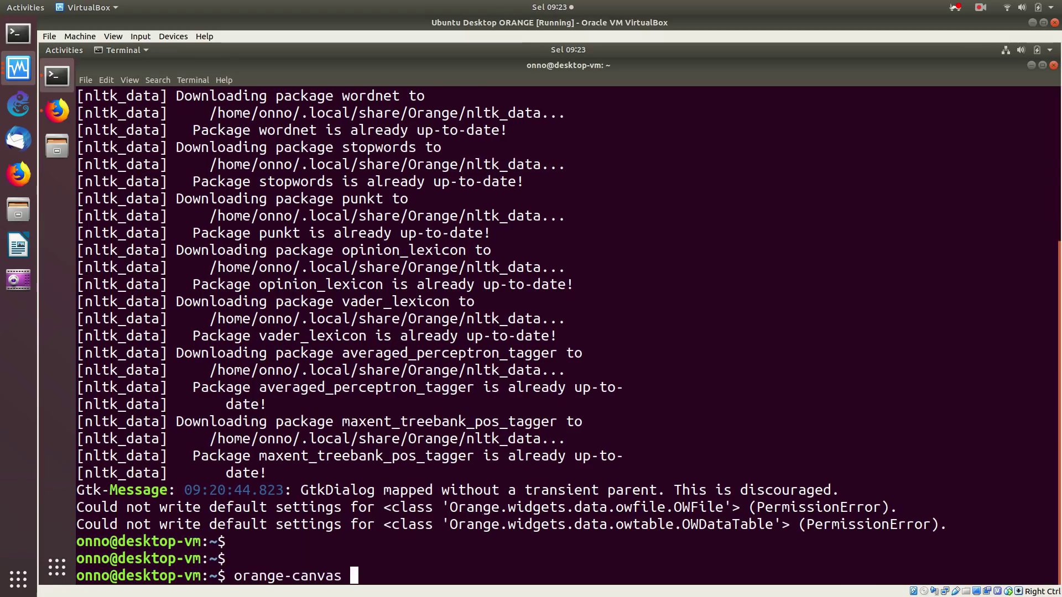
key("Return")
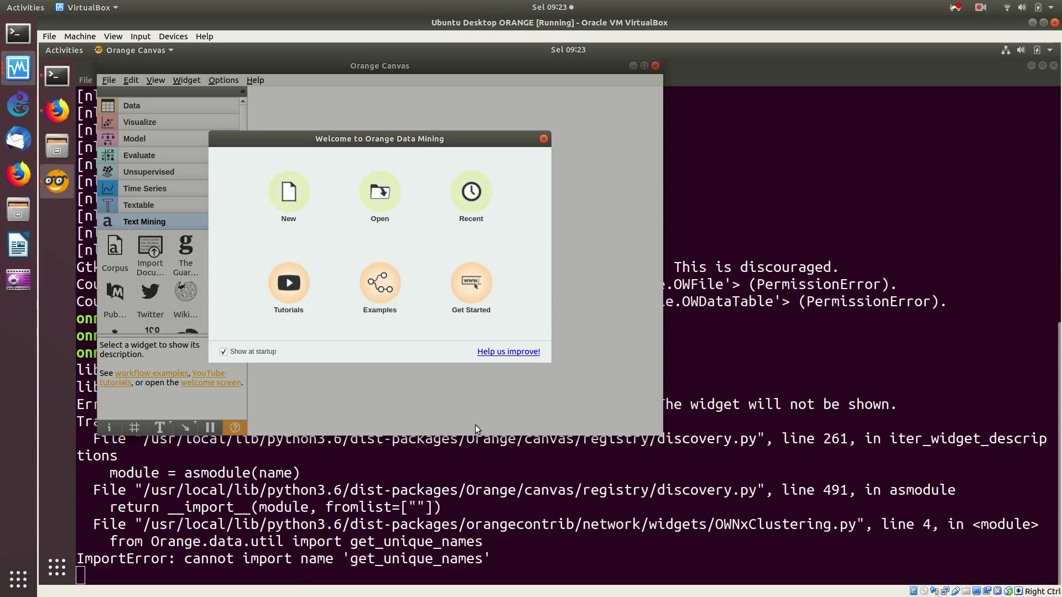
Maximize Orange Canvas, open the example workflow "Visualization of Data Subsets" and postpone the offered Orange update
left_click(386, 287)
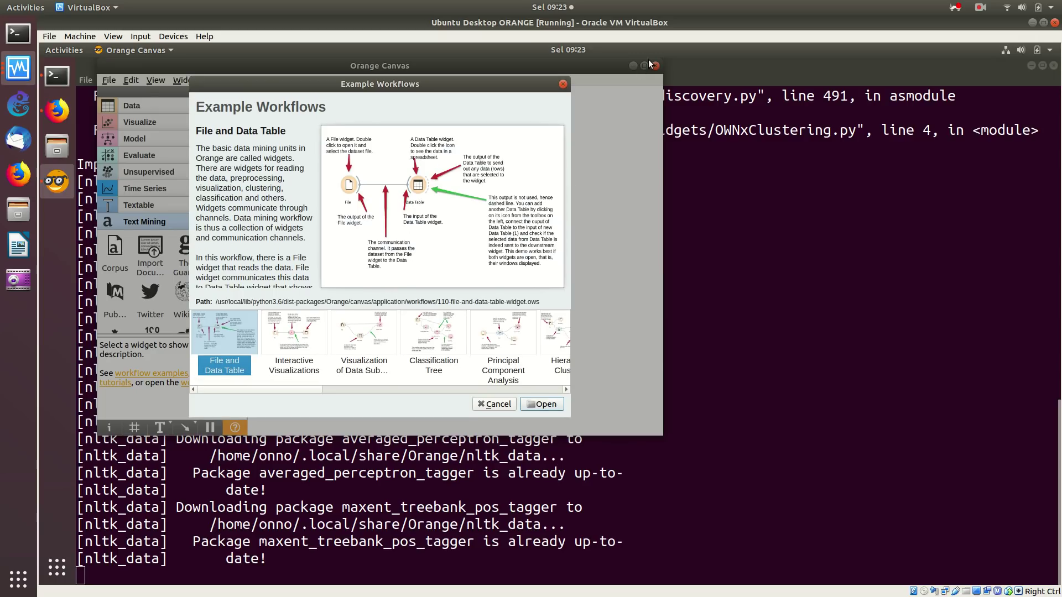
left_click(644, 65)
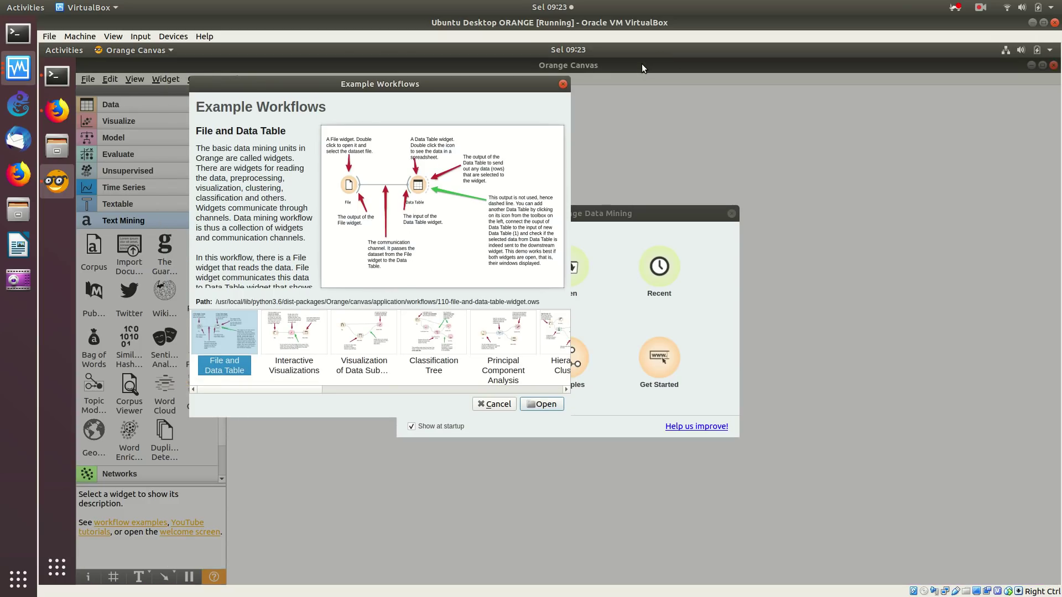
key("Right")
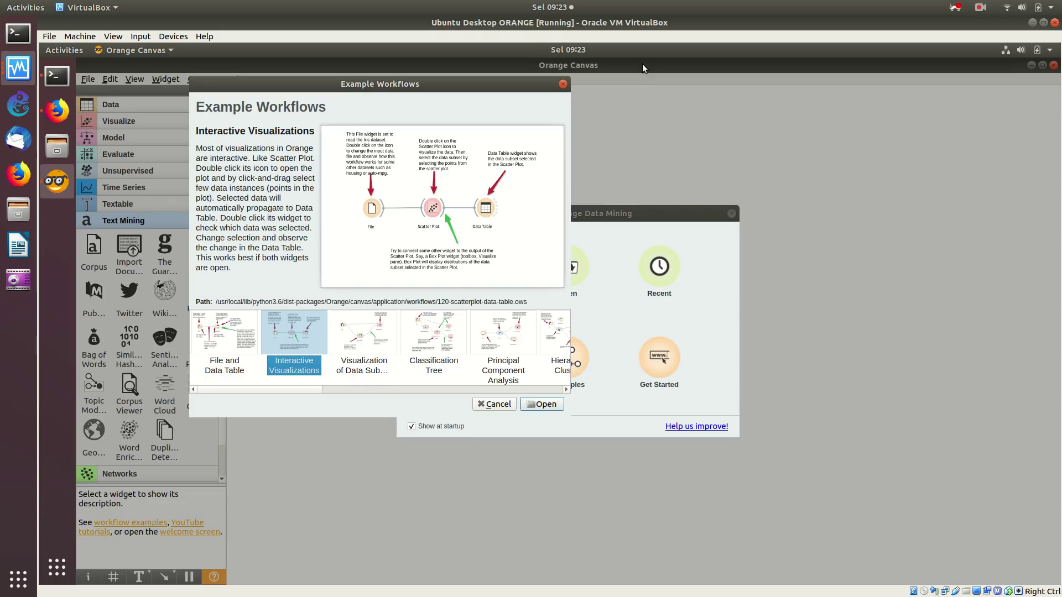
left_click(360, 342)
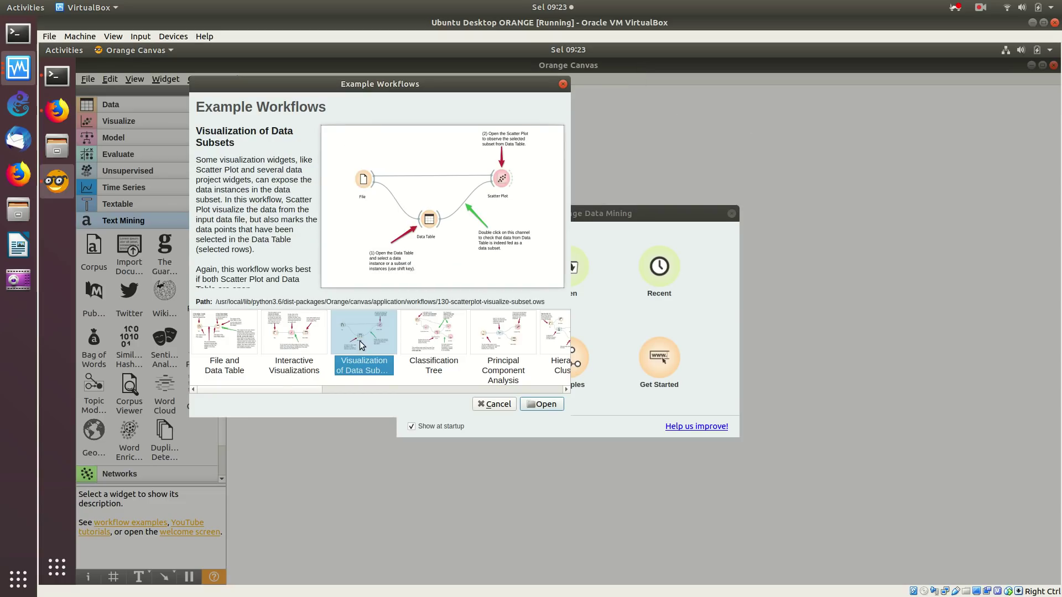
left_click(298, 338)
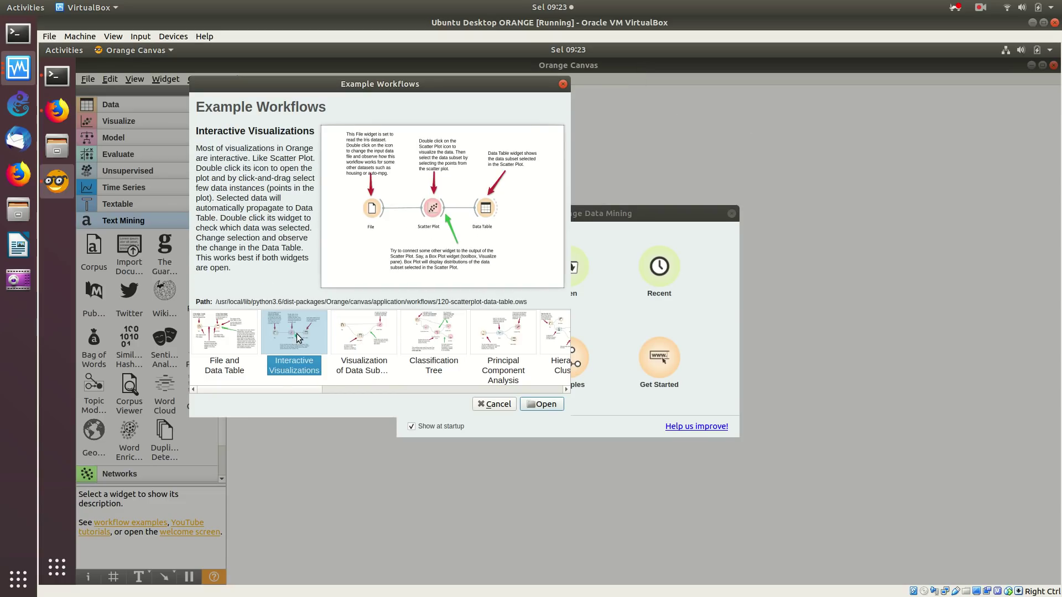
left_click(359, 330)
double_click(360, 332)
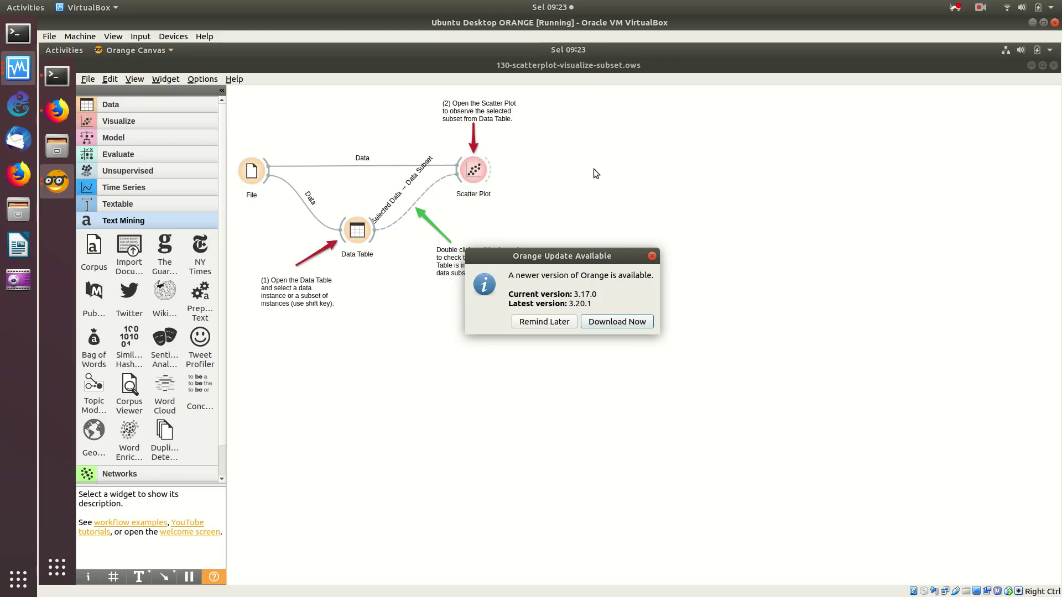
left_click(546, 319)
Spread out the workflow by moving Scatter Plot farther right and Data Table lower, between File and Scatter Plot
left_click_drag(479, 167, 728, 181)
left_click(369, 239)
left_click_drag(369, 239, 552, 357)
Move the "Double click on this channel" note and its green arrow beside the Selected Data to Data Subset link
mouse_move(454, 264)
left_mouse_down()
mouse_move(672, 329)
mouse_move(684, 354)
left_mouse_up()
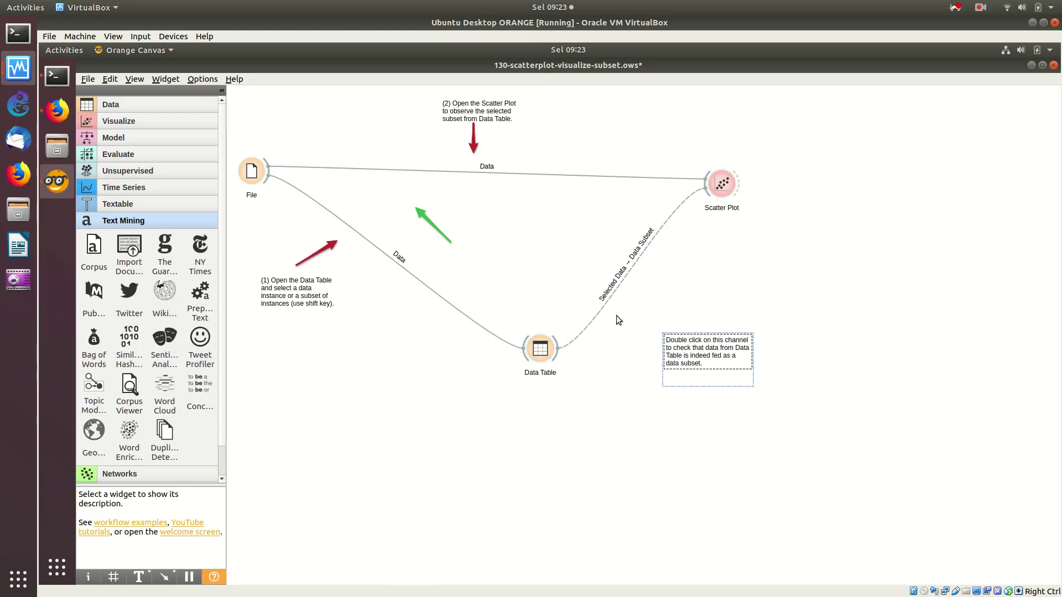
left_click_drag(423, 224, 520, 227)
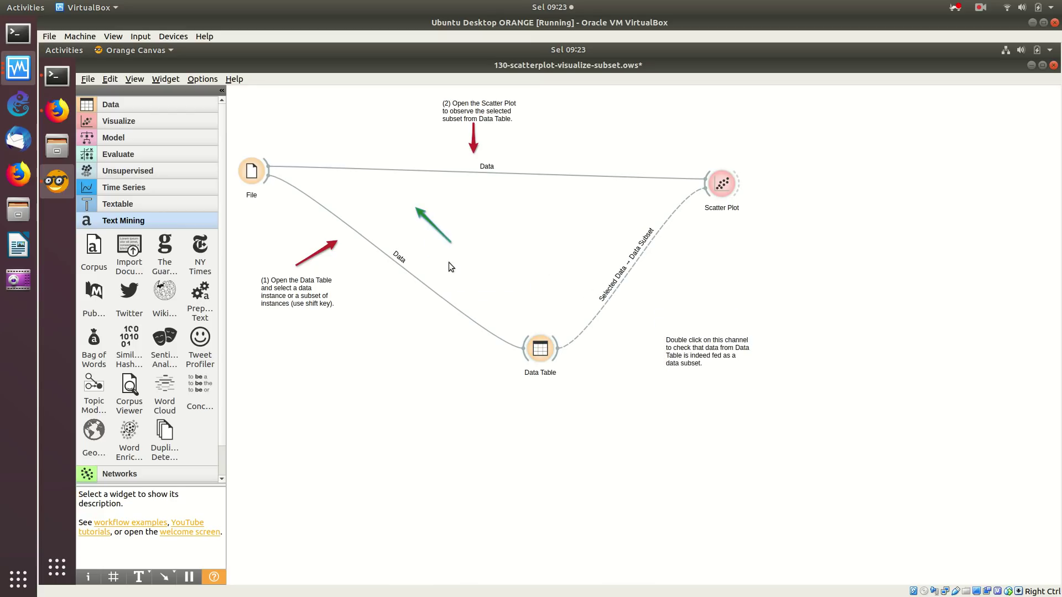
mouse_move(444, 236)
left_mouse_down()
mouse_move(697, 268)
mouse_move(708, 299)
mouse_move(695, 306)
left_mouse_up()
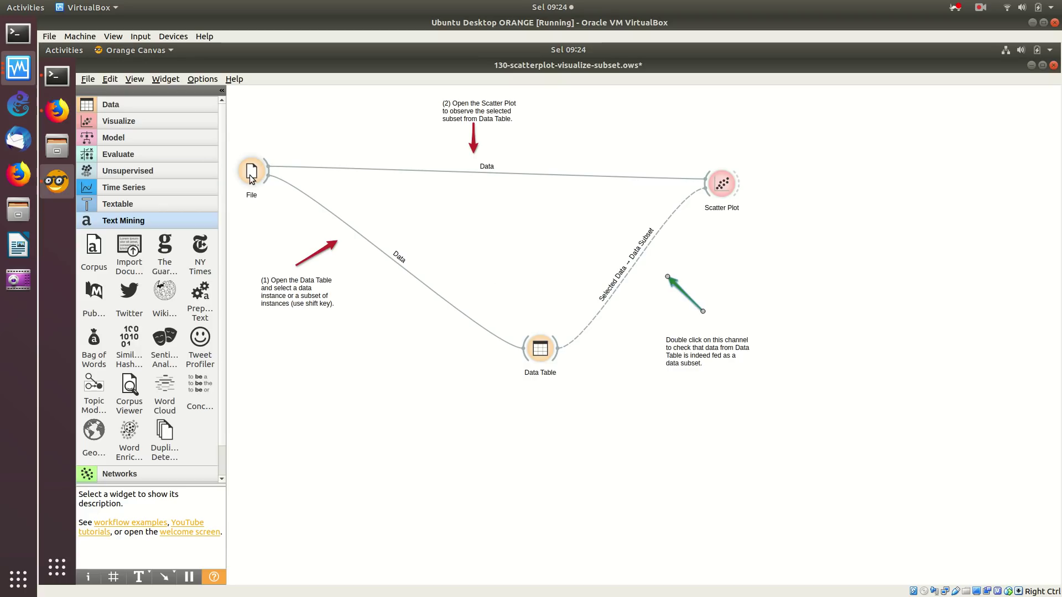
View the iris records in the Data Table and their plot in the Scatter Plot, closing each window after viewing
double_click(538, 350)
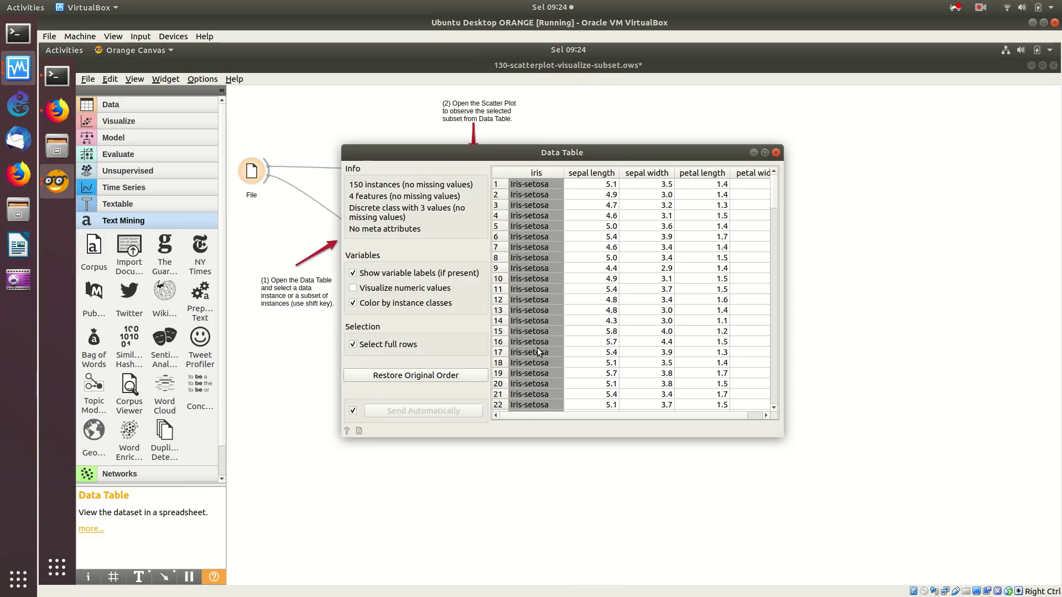
left_click(776, 153)
double_click(725, 182)
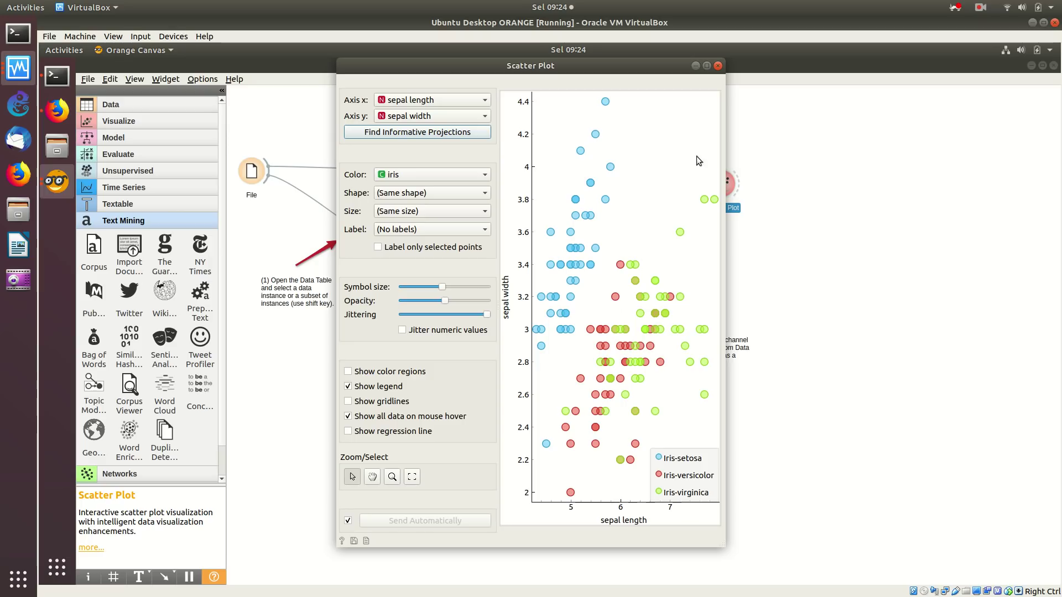
left_click(719, 66)
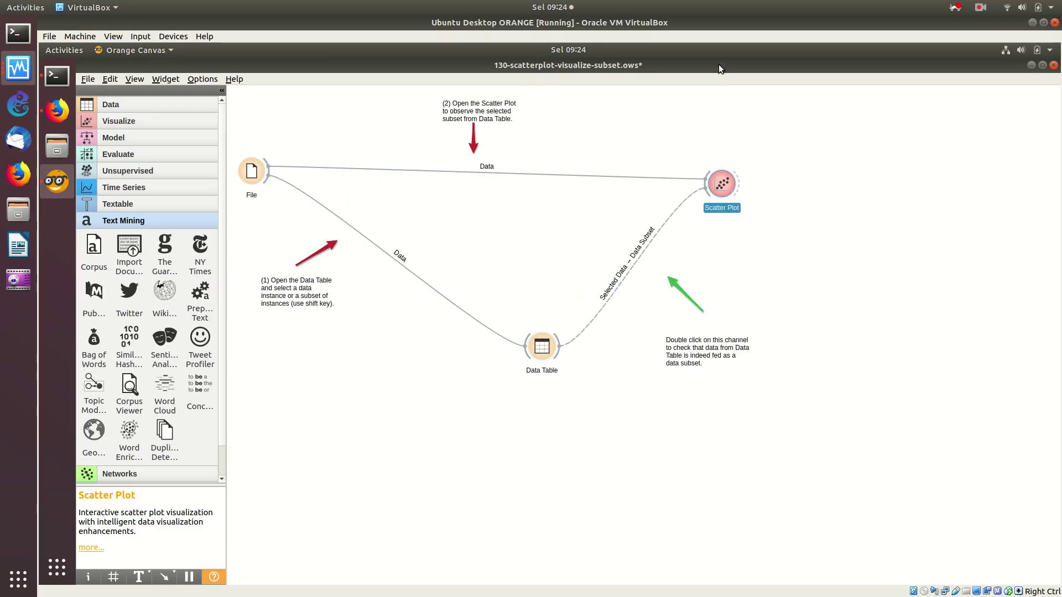
Load the dataset car.tab from Orange's datasets folder into the File widget
left_click_drag(245, 174, 250, 171)
double_click(251, 170)
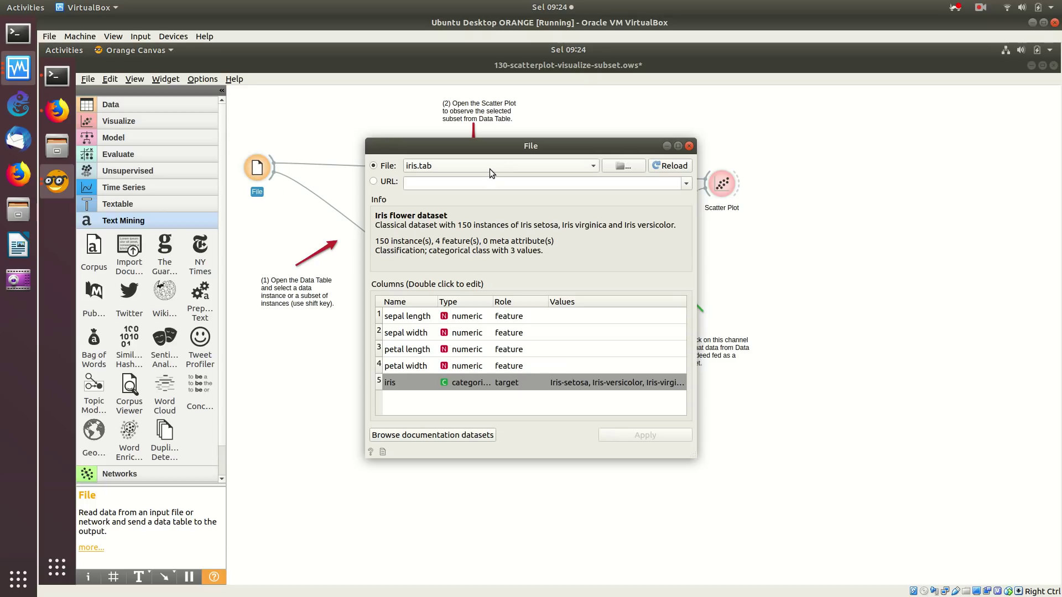
left_click(621, 168)
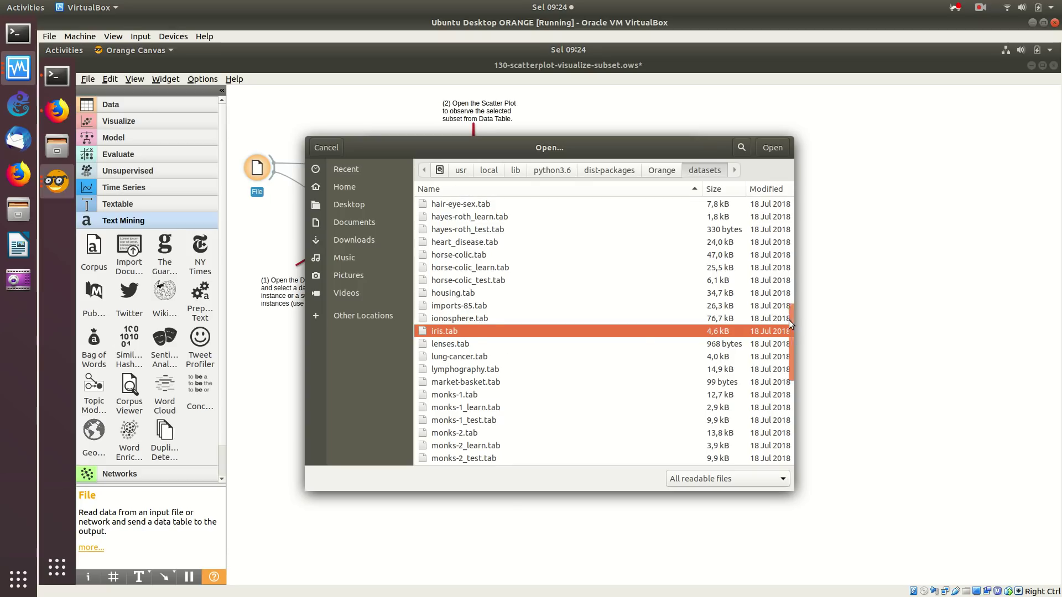
left_click_drag(788, 321, 772, 251)
double_click(449, 300)
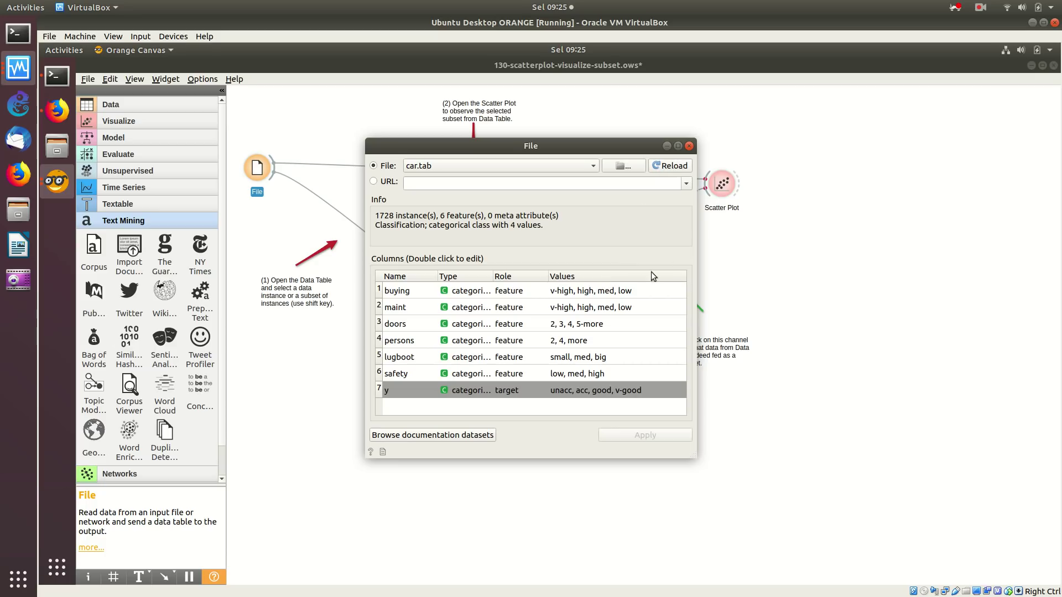
Load the documentation dataset adult.tab into the File widget and return to the workflow
left_click(459, 440)
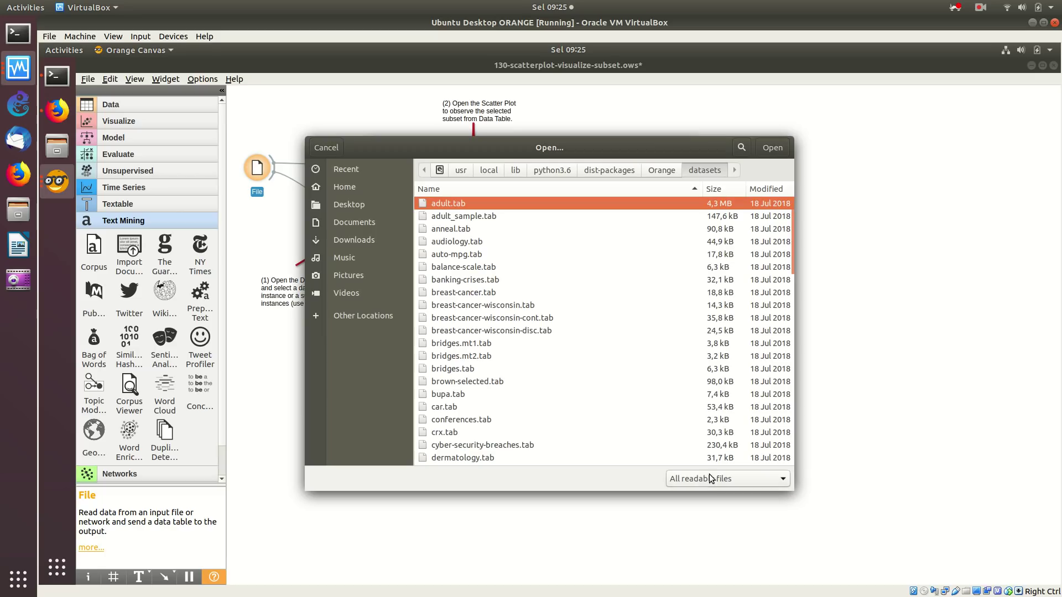
left_click(768, 152)
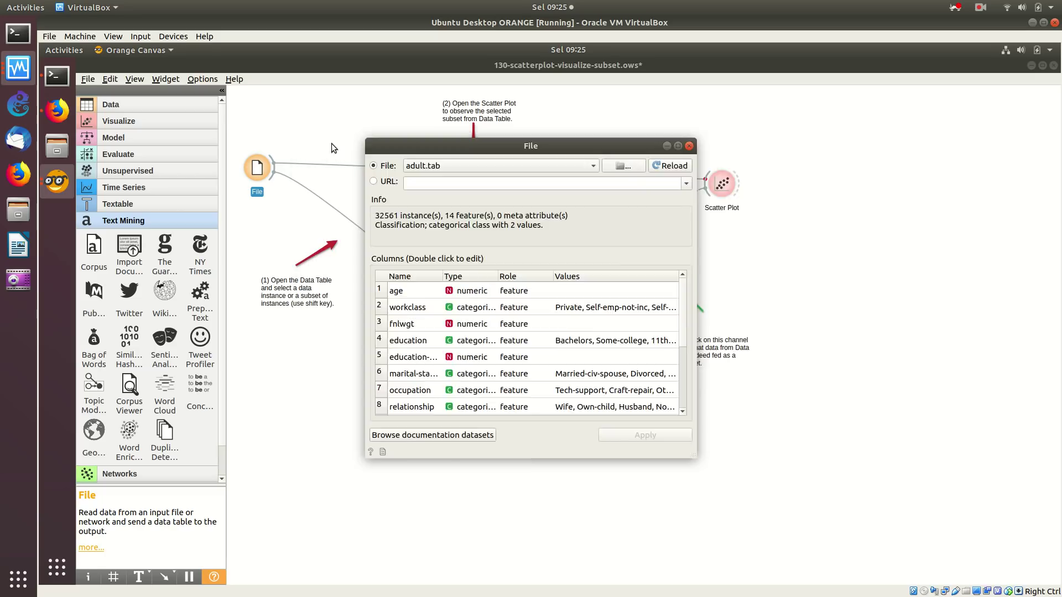
left_click(331, 145)
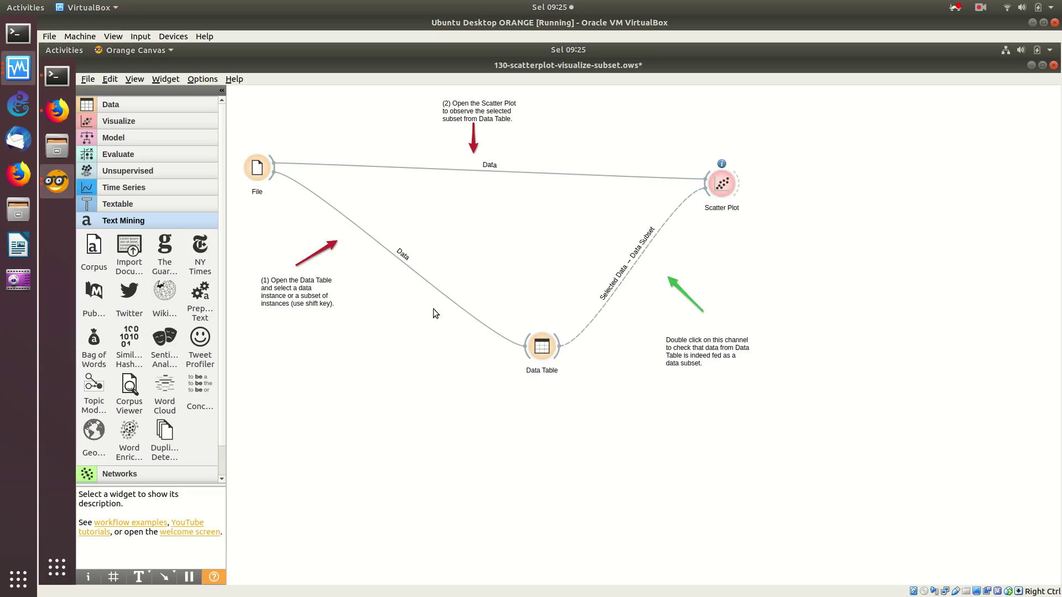
Examine the adult records in the maximized Data Table and close it
double_click(542, 345)
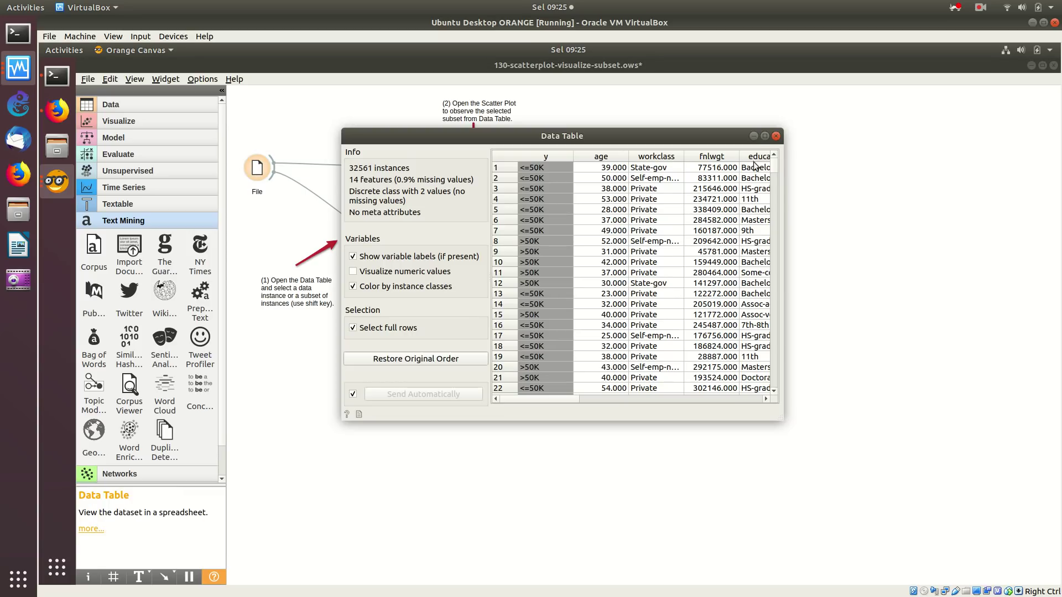
left_click(765, 136)
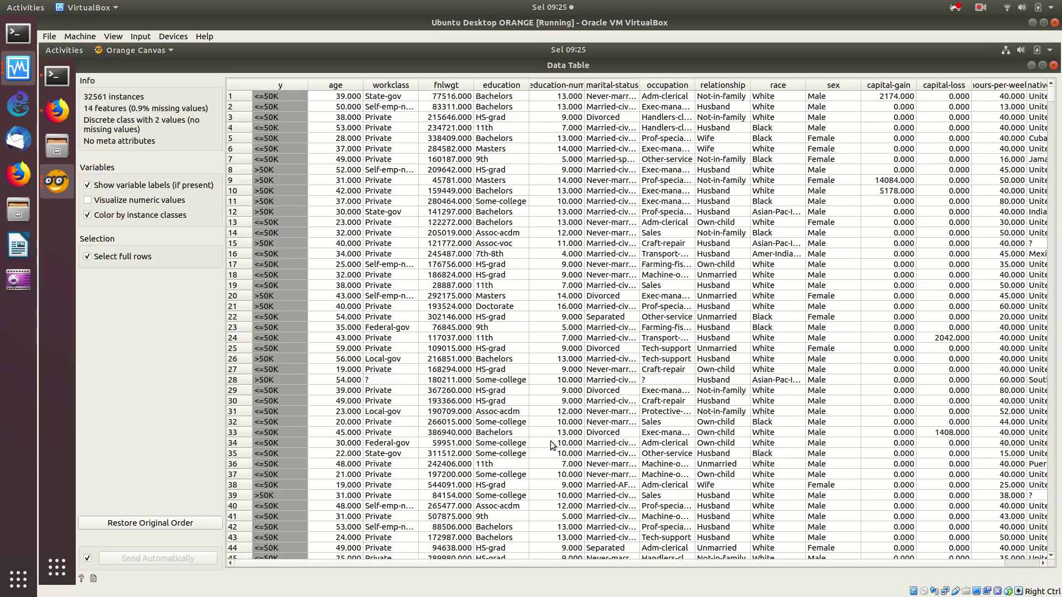
left_click(1054, 65)
Widen the Scatter Plot window, color the points by workclass, and close the plot after viewing it
double_click(722, 184)
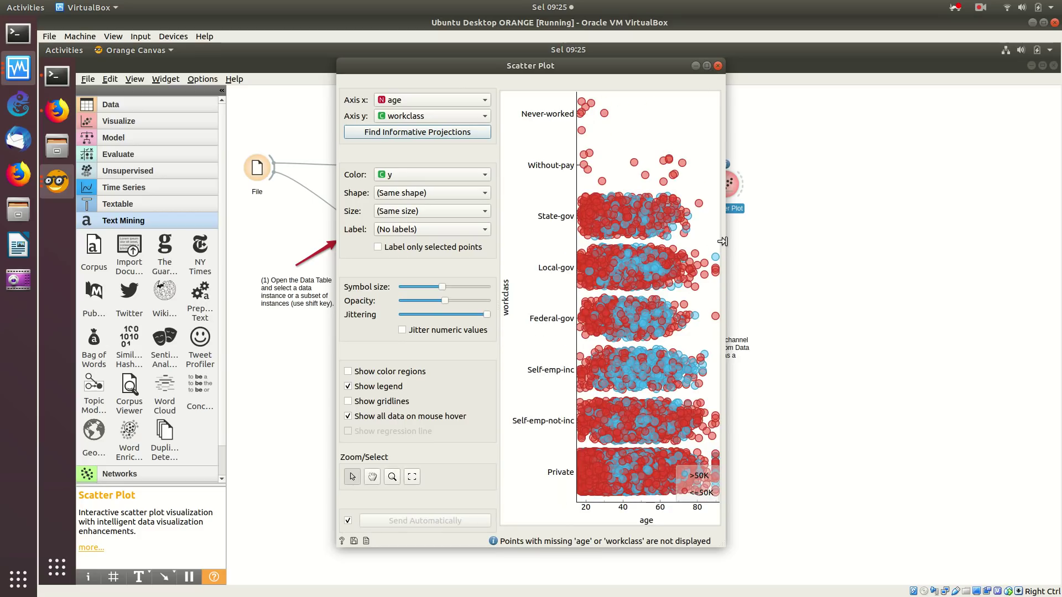
left_click_drag(726, 241, 872, 242)
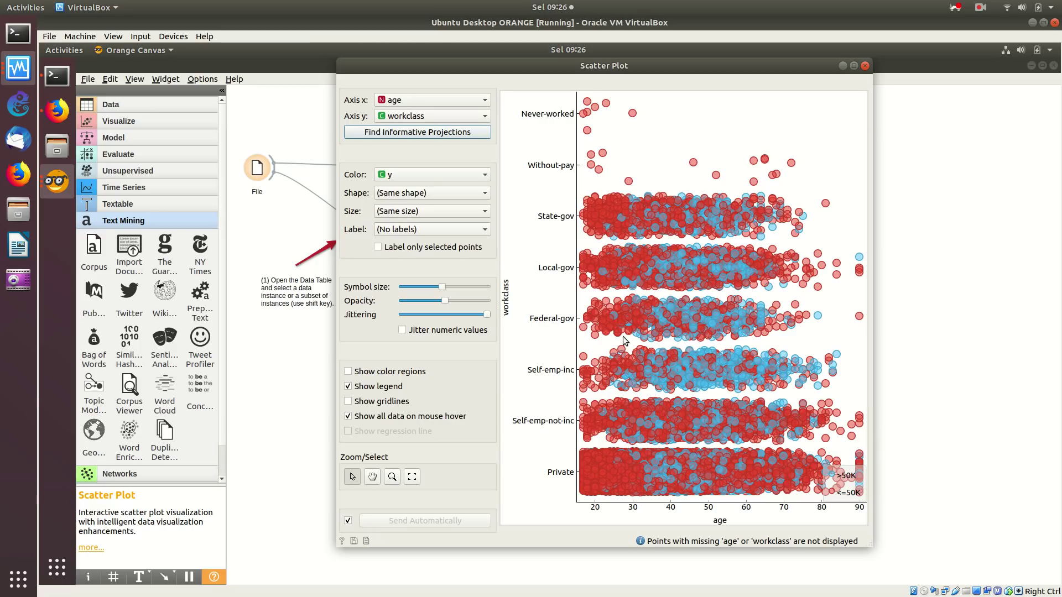
left_click(433, 175)
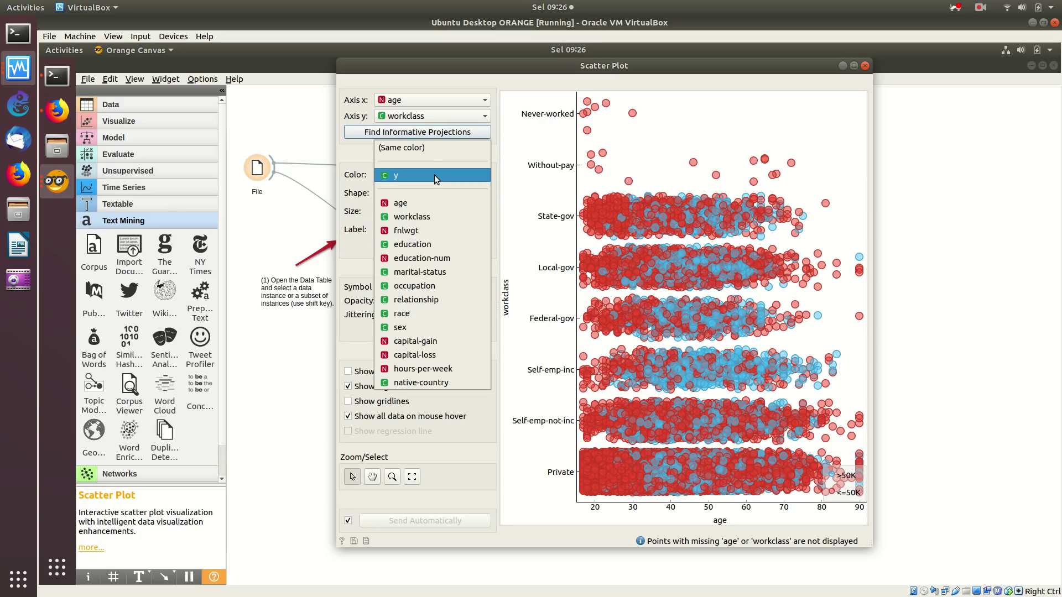
left_click(434, 175)
left_click(433, 174)
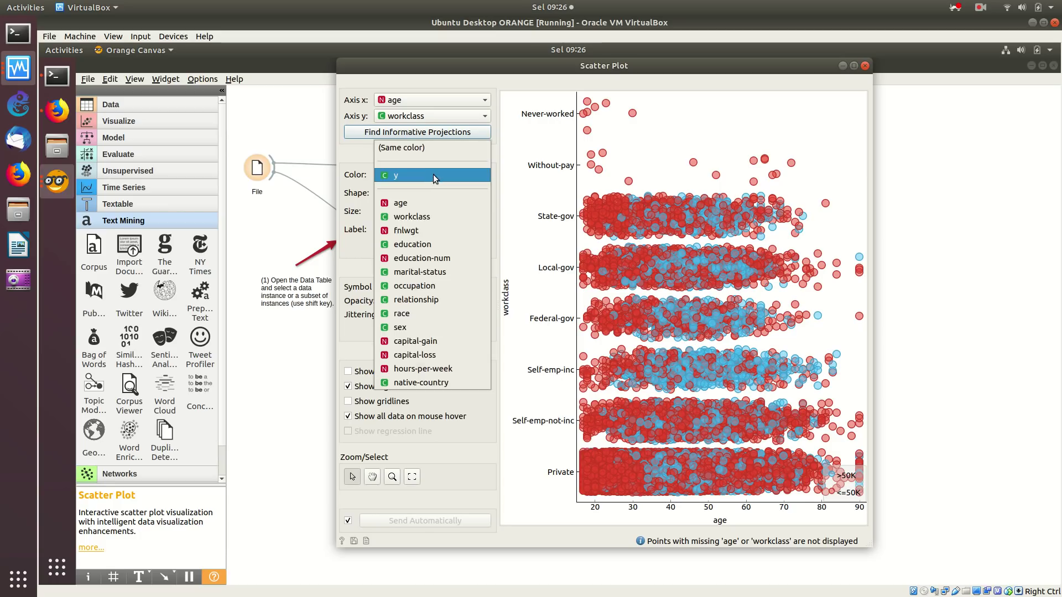
left_click(413, 217)
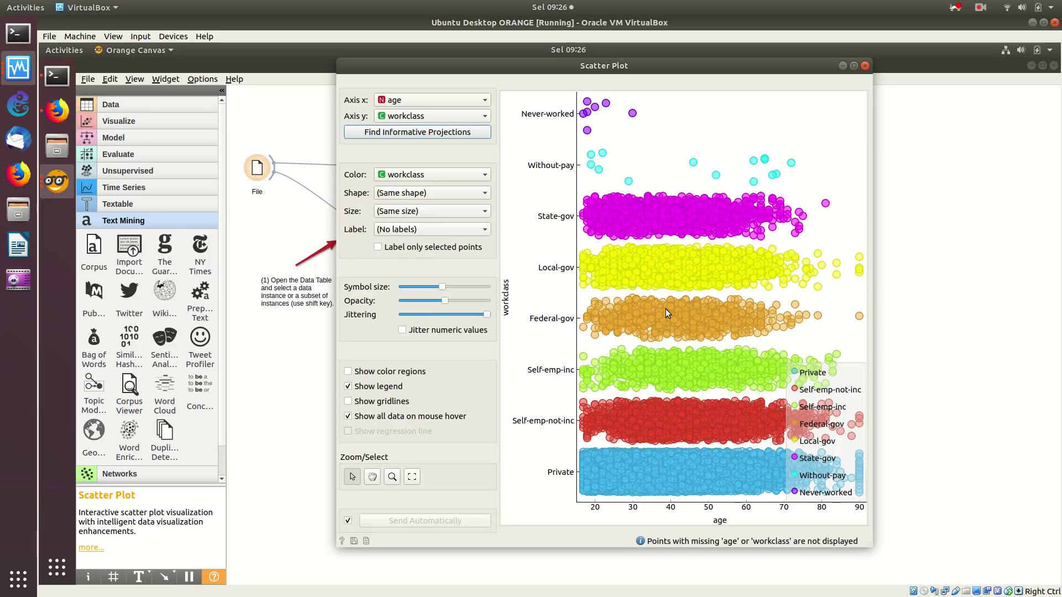
mouse_move(665, 309)
left_click(864, 66)
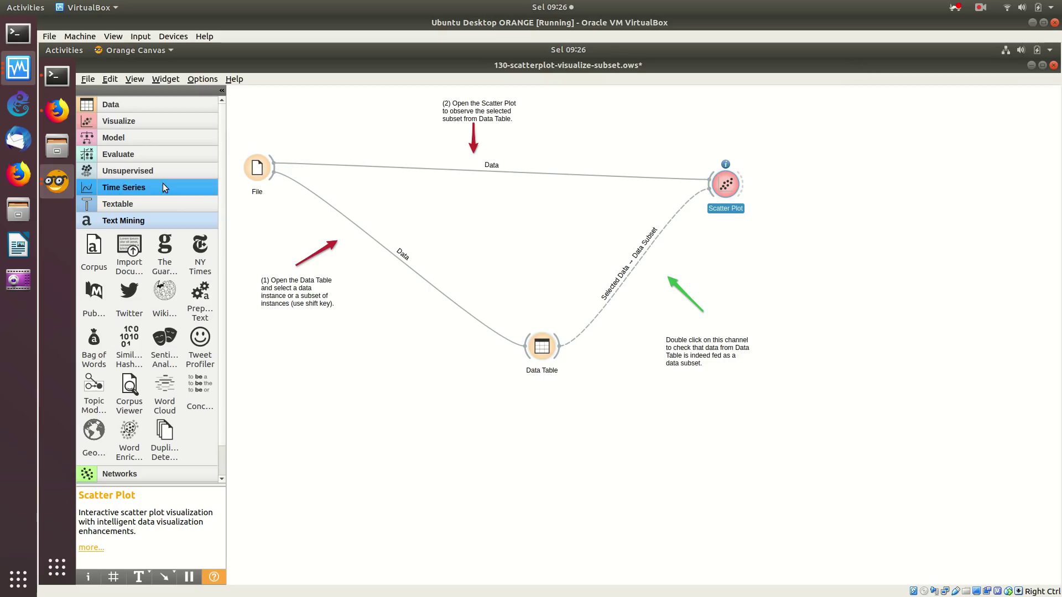
Add a Tree model to the workflow beside Data Table and link File's data output to it
left_click(131, 119)
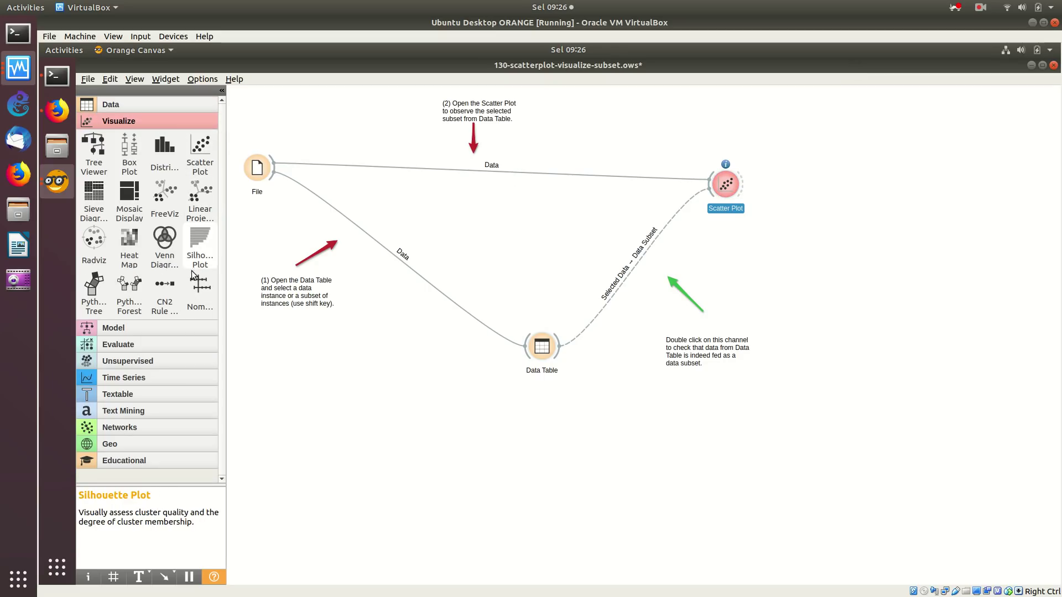
left_click(127, 328)
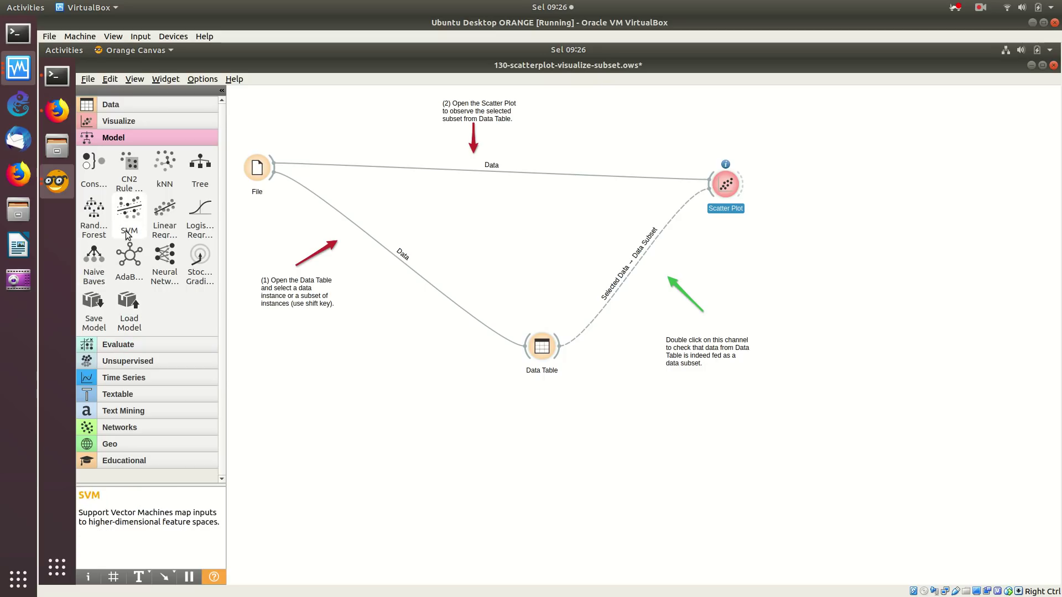
left_click_drag(201, 164, 411, 351)
left_click_drag(275, 176, 319, 241)
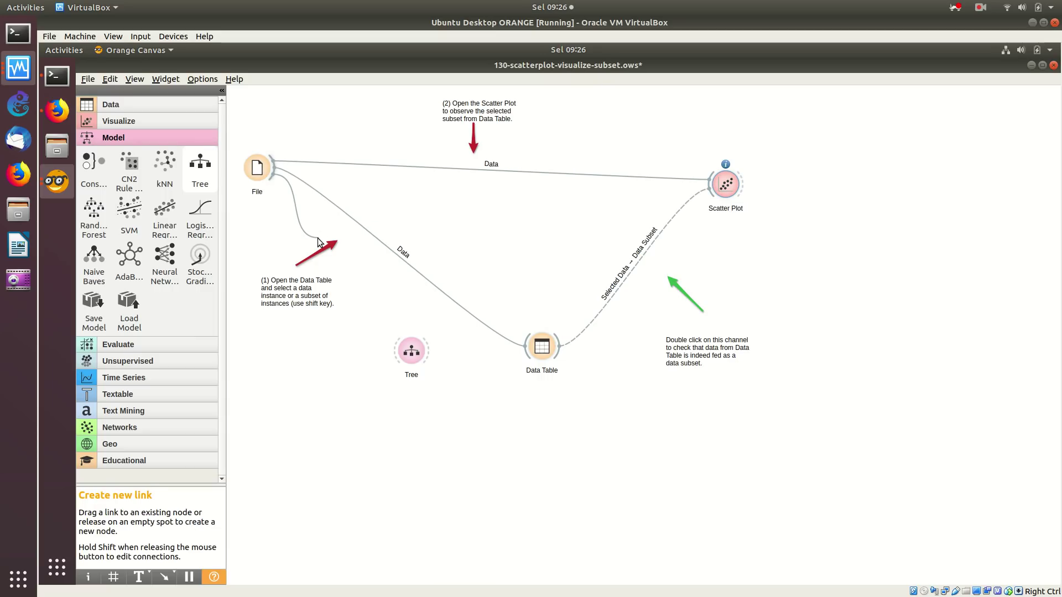
left_click_drag(293, 188, 391, 351)
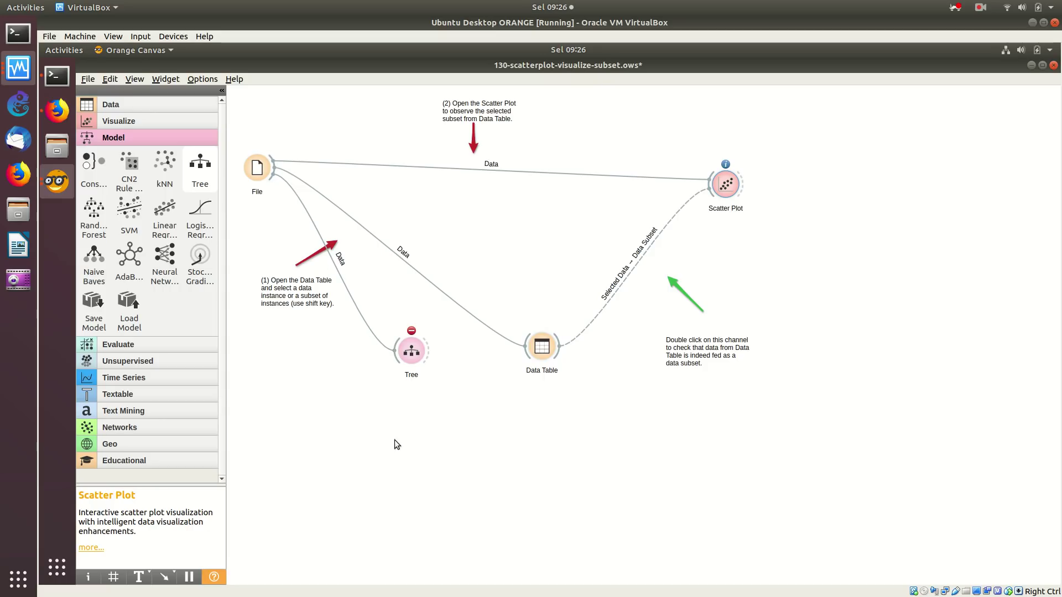
Check the Tree widget's parameters and error status, and close its window
left_click_drag(412, 358, 420, 354)
double_click(420, 354)
left_click(420, 354)
double_click(420, 355)
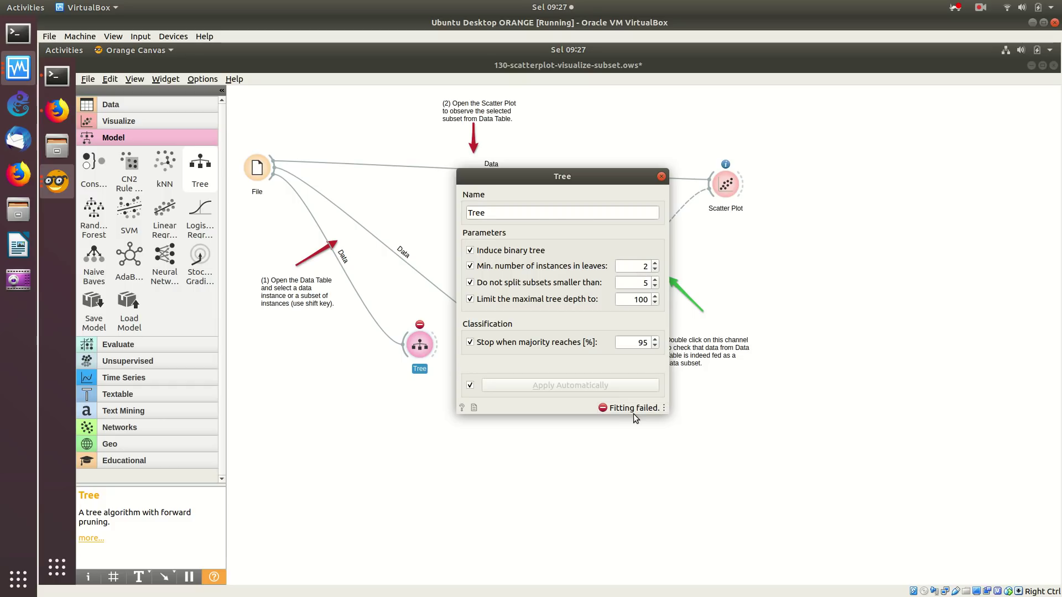
left_click(661, 177)
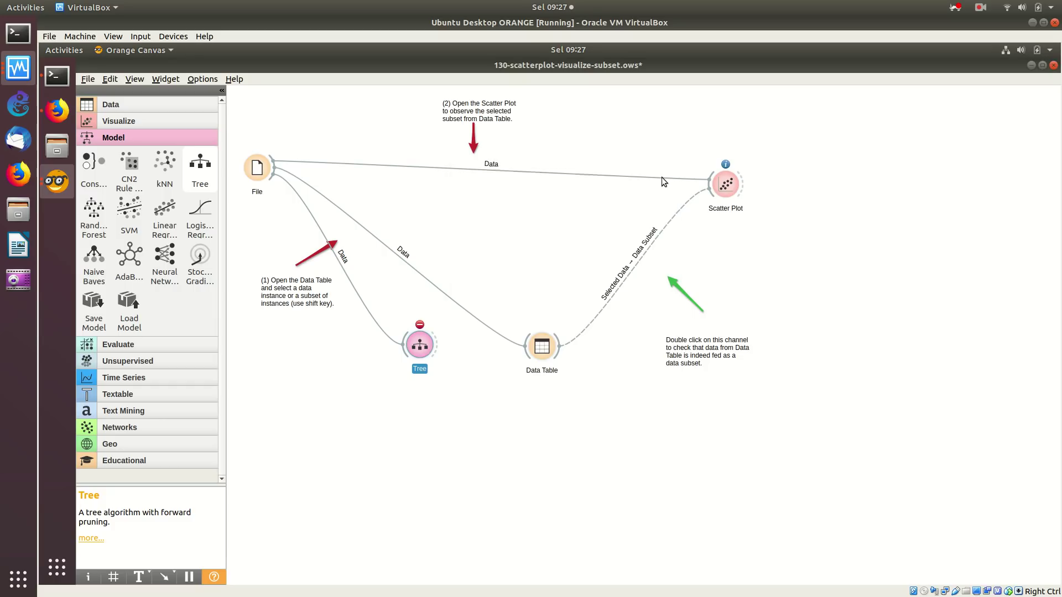
Close the workflow without saving and restart Orange from the terminal with the command orange-canvas
left_click(1053, 65)
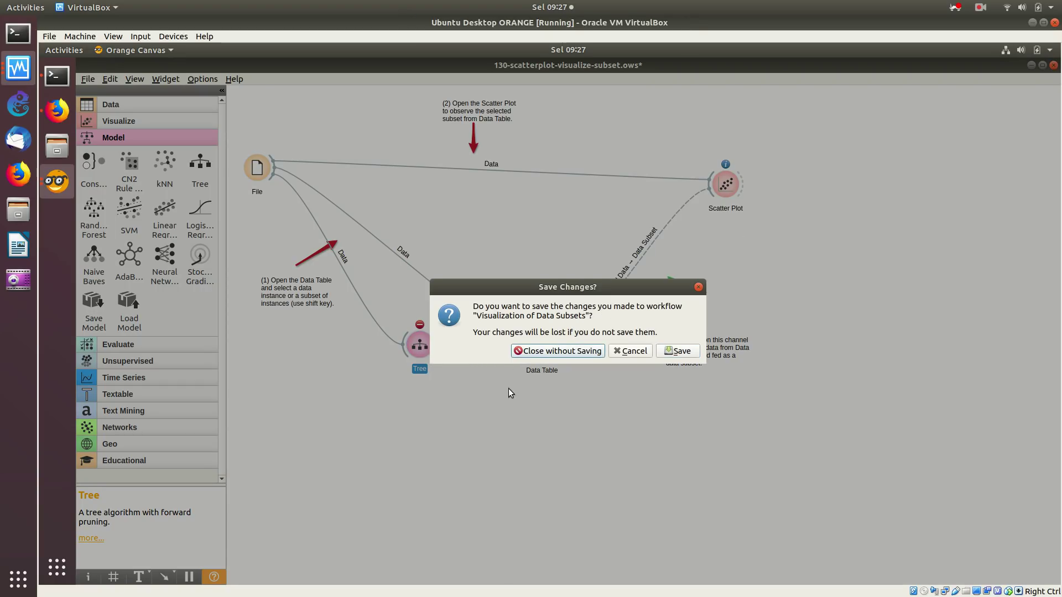
left_click(555, 352)
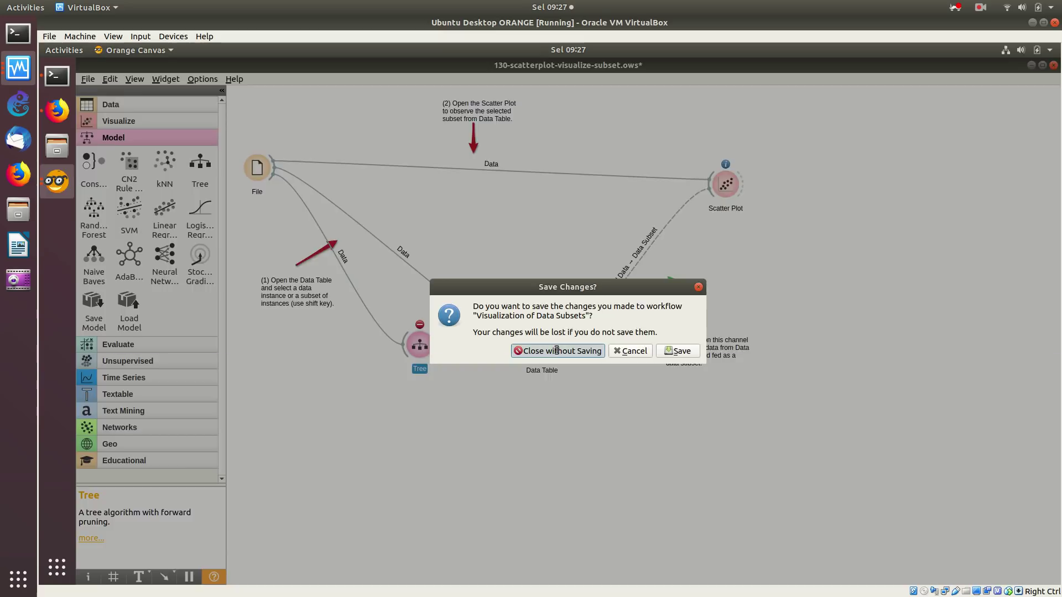
type("orange-canvas")
key("Return")
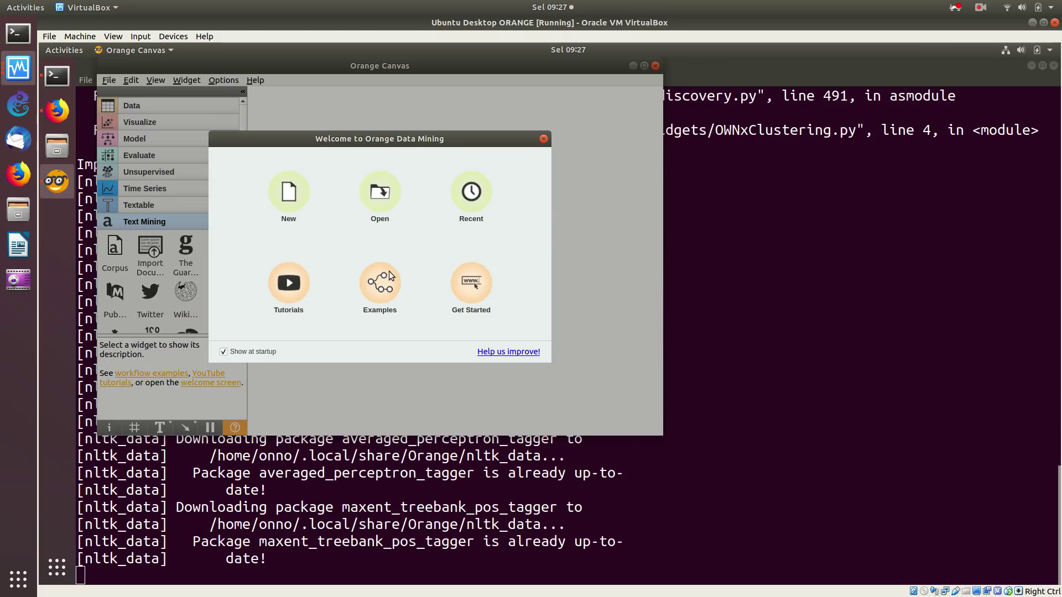
Open the example workflow "Classification Tree" and postpone the offered Orange update
left_click(391, 277)
left_click(374, 355)
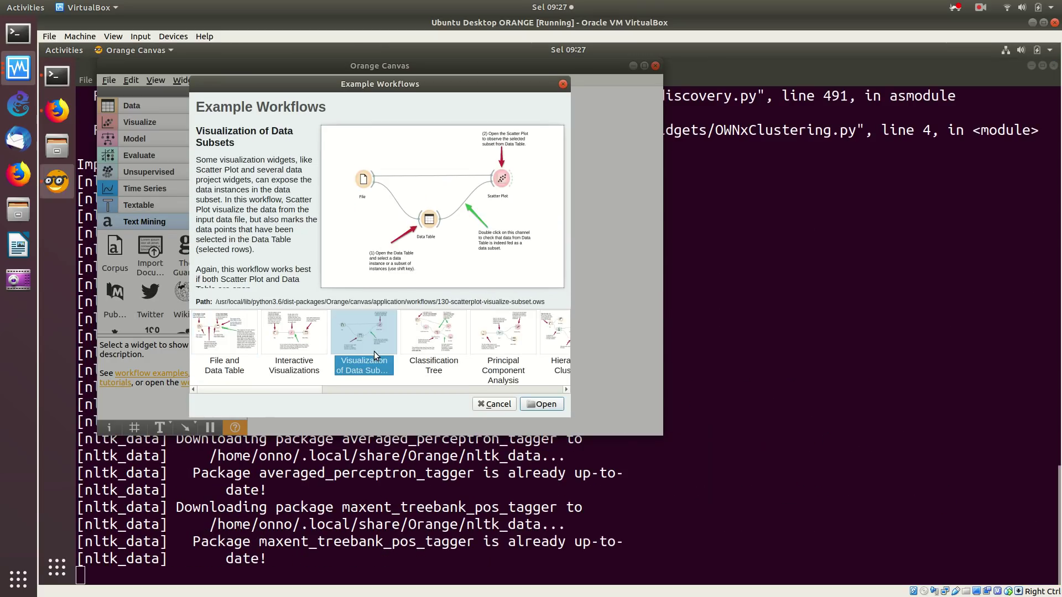
left_click(286, 342)
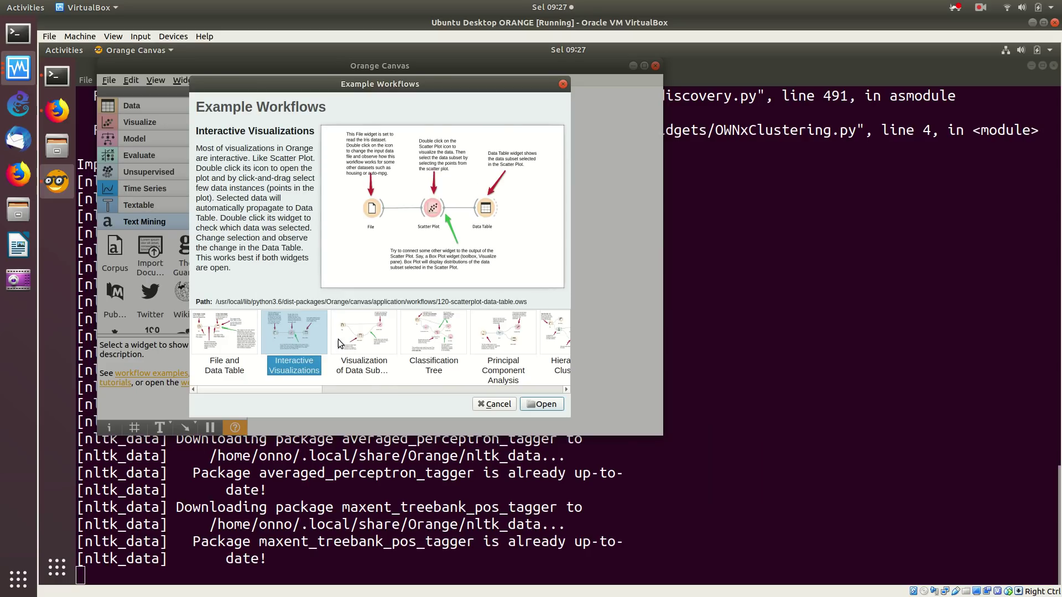
left_click(439, 341)
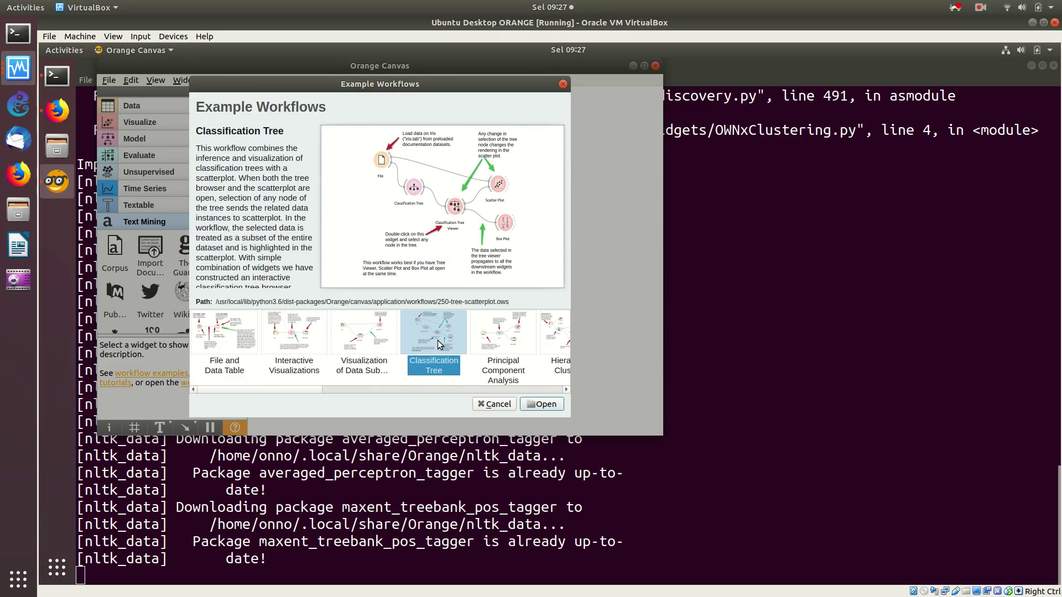
double_click(439, 343)
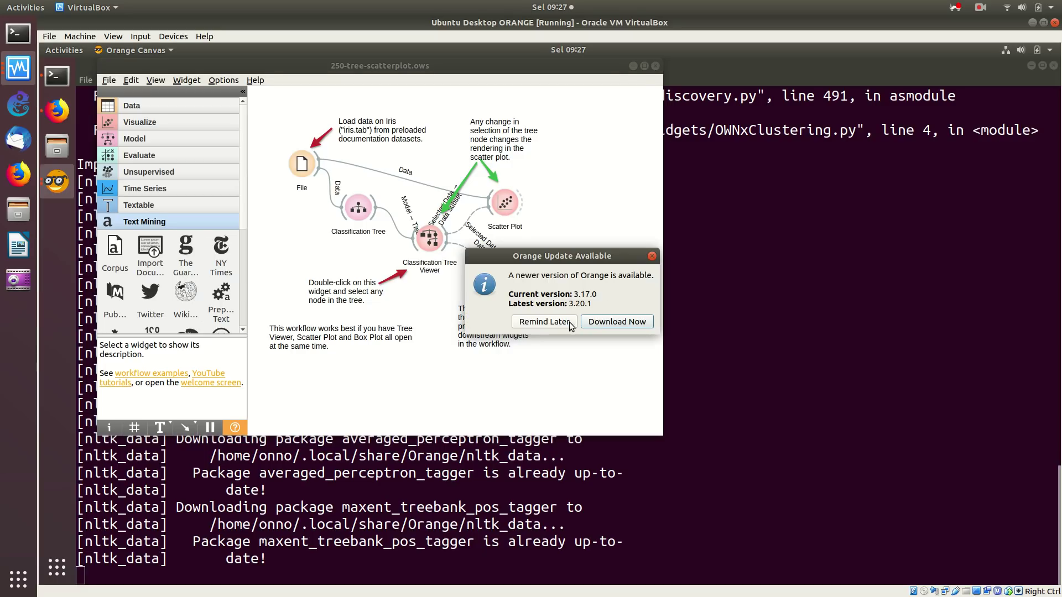
left_click(570, 324)
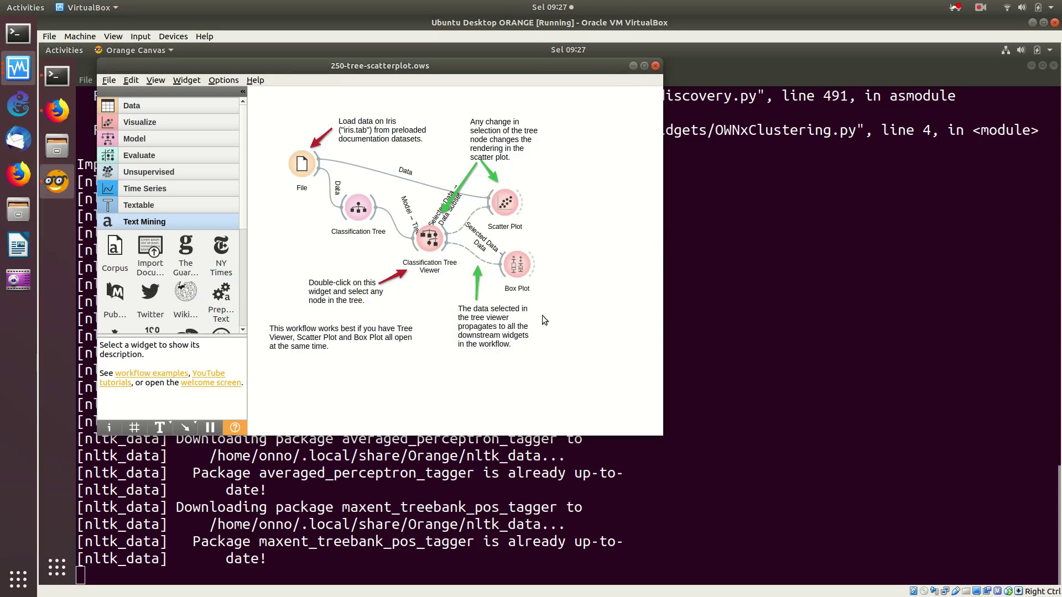
View the workflow's Scatter Plot and Box Plot, closing each one, and open the Classification Tree Viewer
double_click(503, 204)
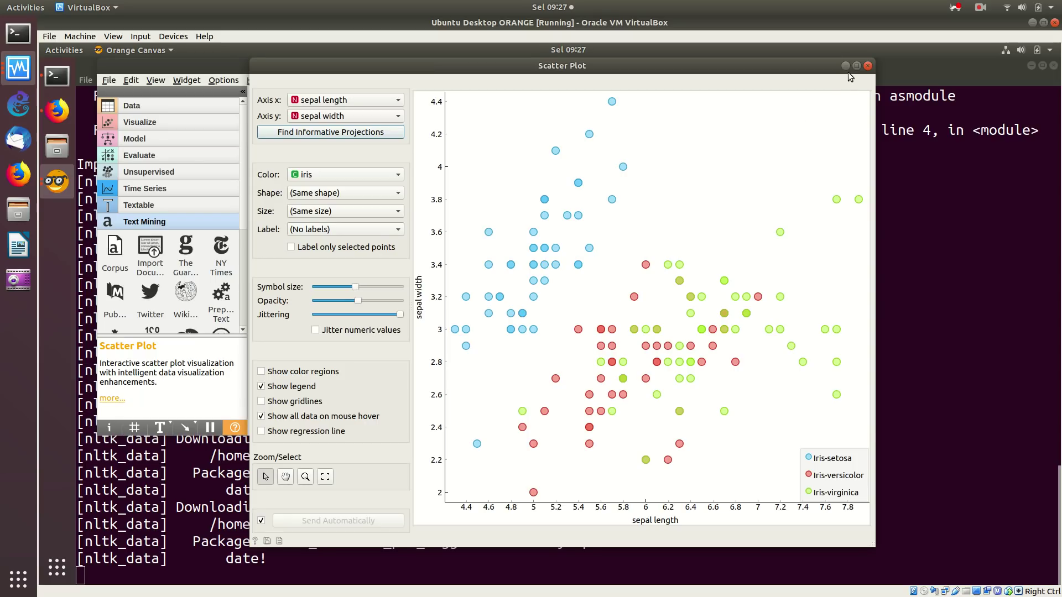
left_click(868, 66)
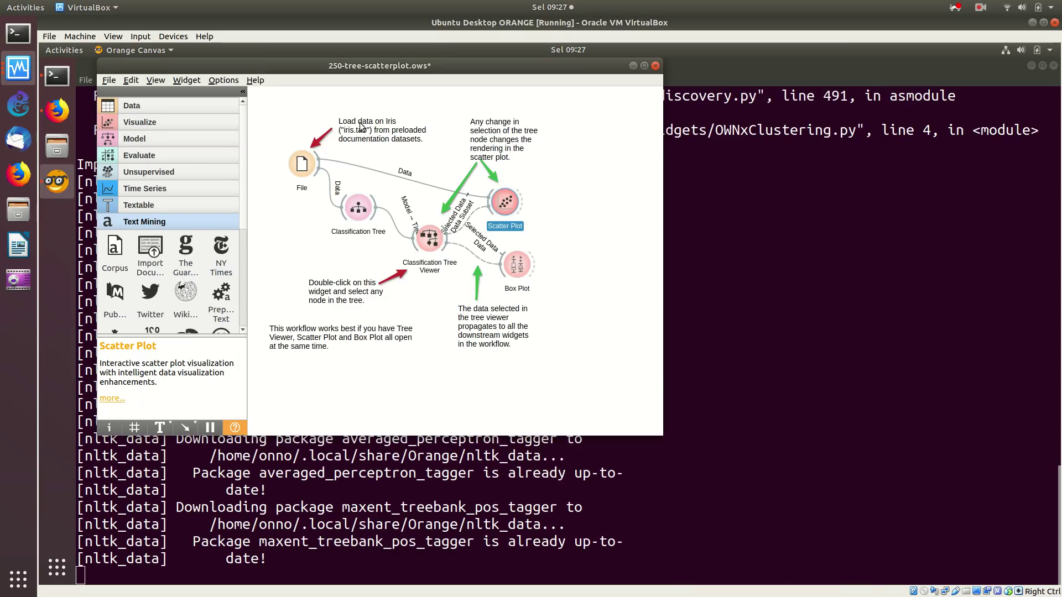
double_click(516, 265)
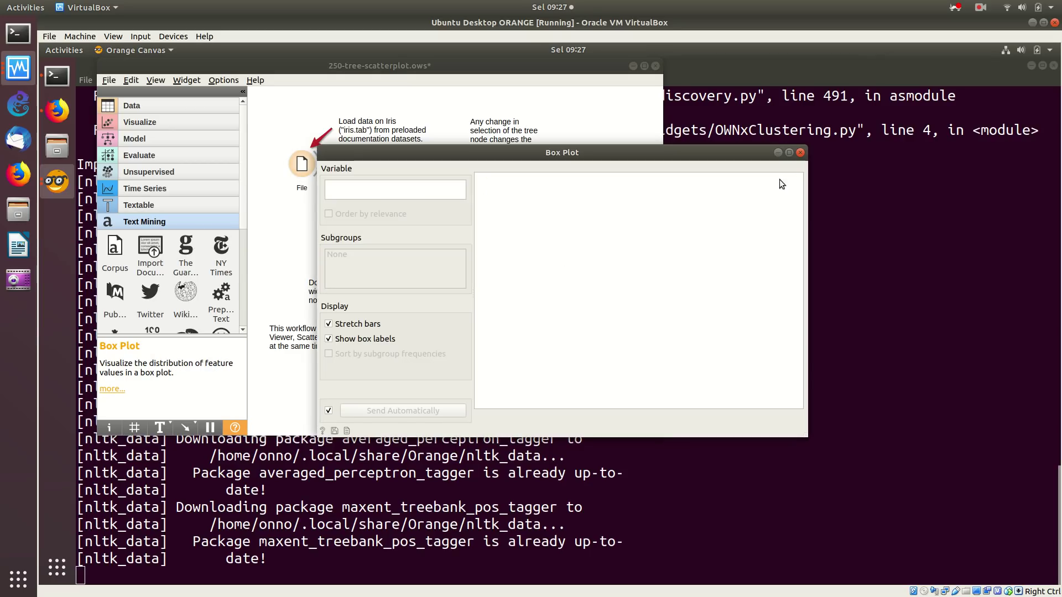
left_click(800, 152)
double_click(436, 239)
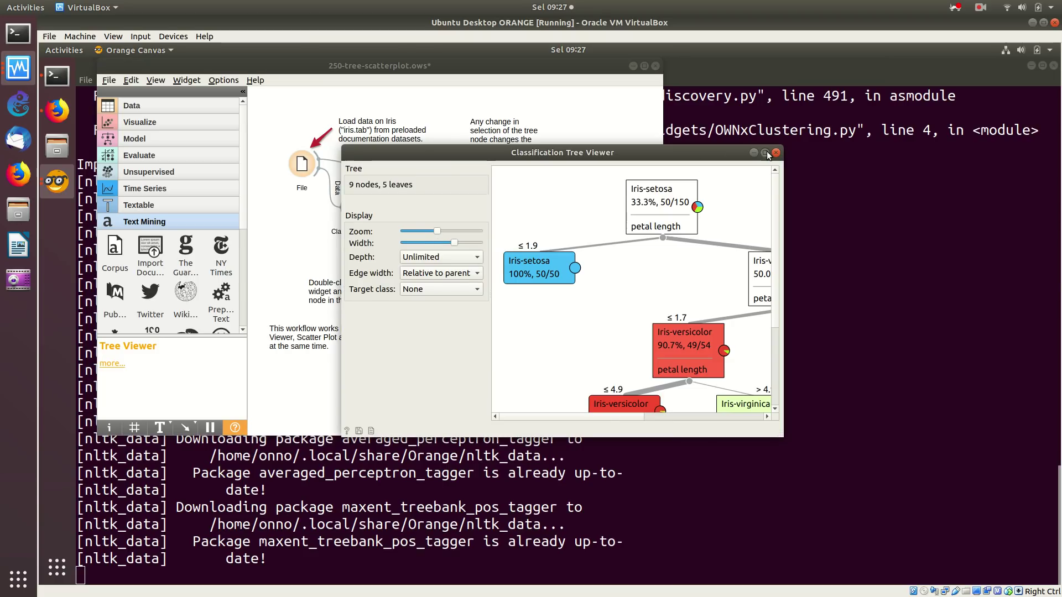
Examine the full iris tree in the enlarged Classification Tree Viewer and close the viewer
left_click(763, 152)
mouse_move(695, 250)
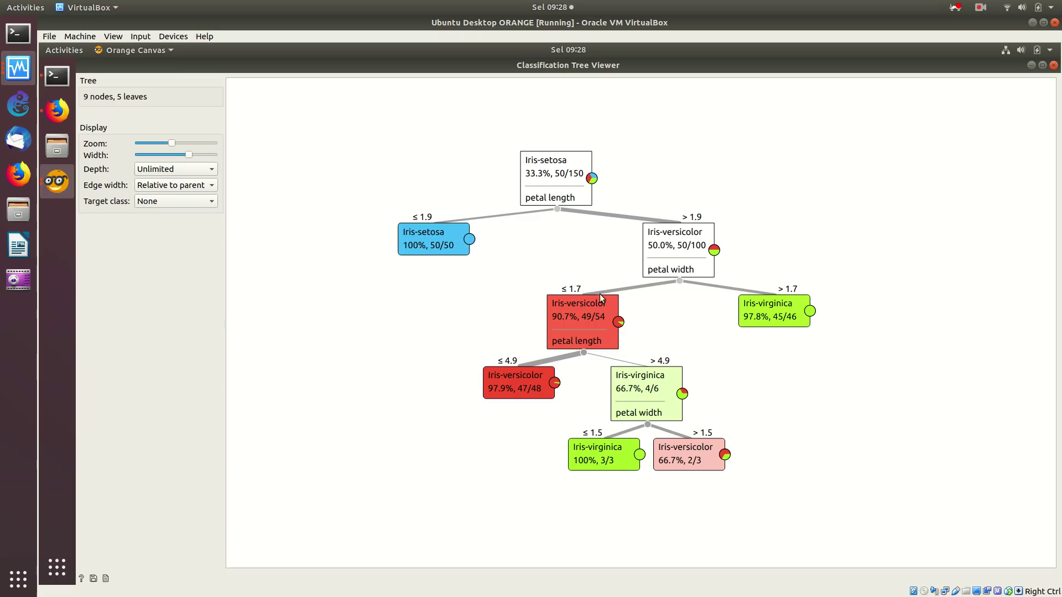
left_click(1055, 22)
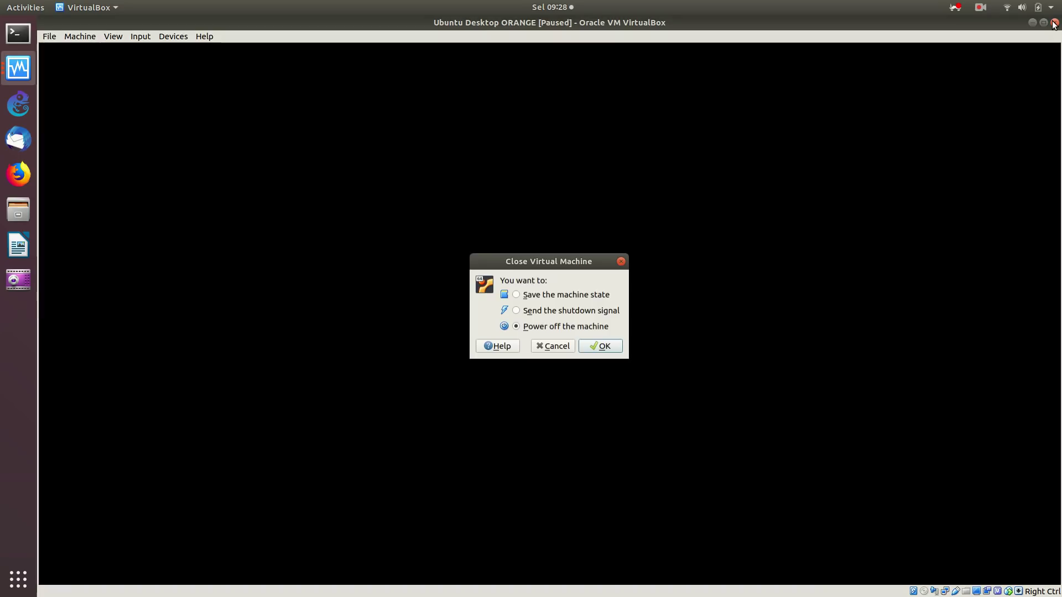
left_click(553, 346)
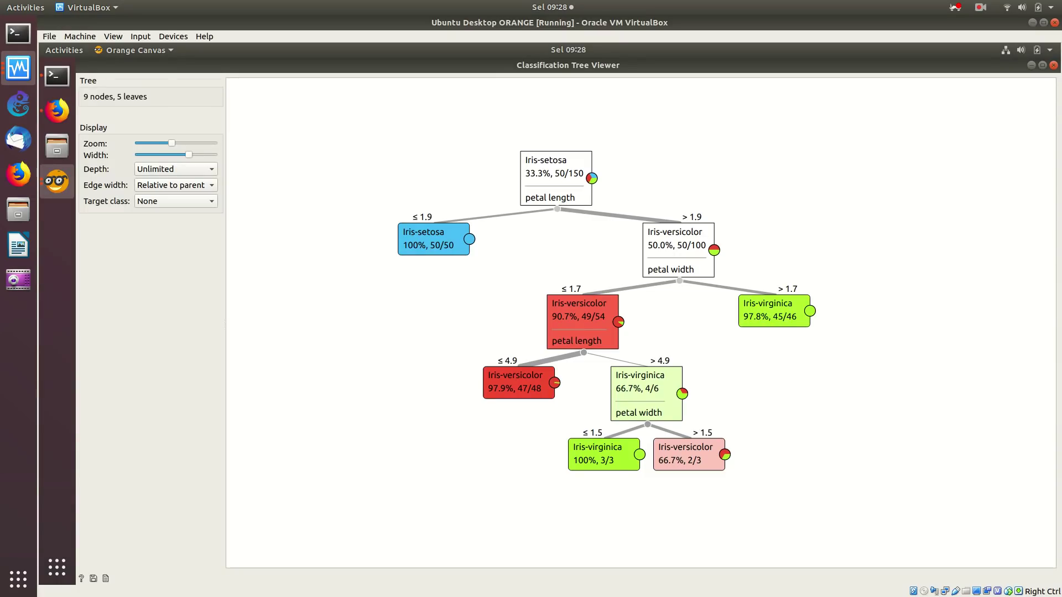
left_click(1054, 66)
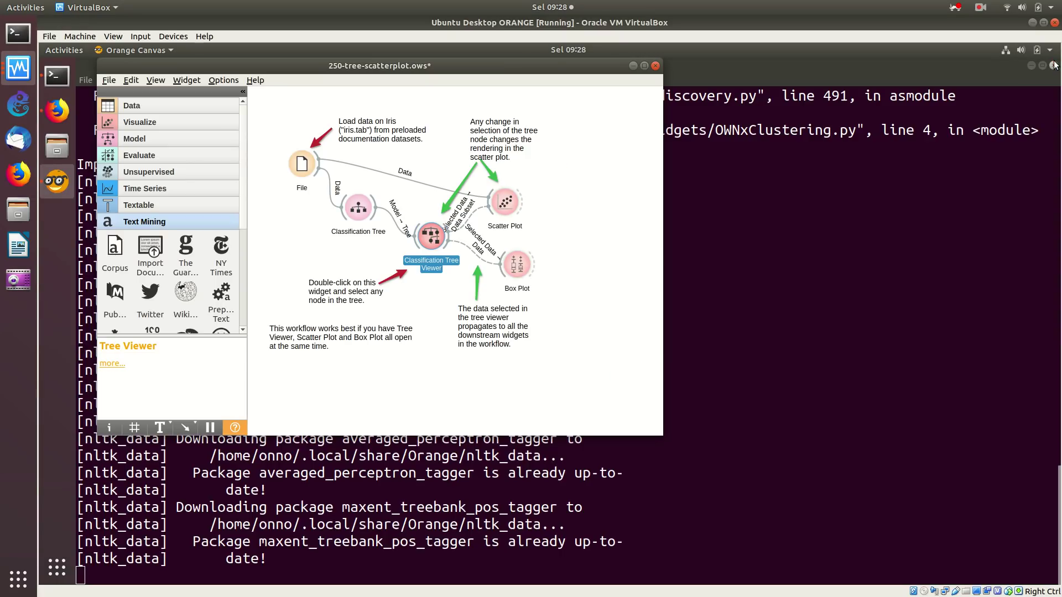
Close the Classification Tree workflow without saving and relaunch Orange from the terminal with orange-canvas
left_click(655, 66)
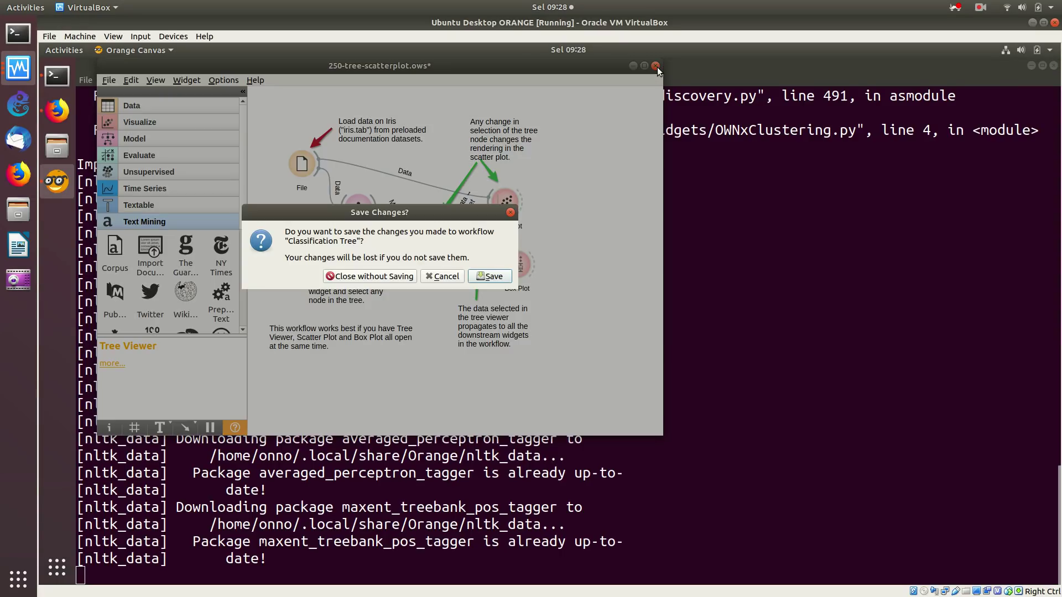
left_click(391, 276)
type("orange-canvas")
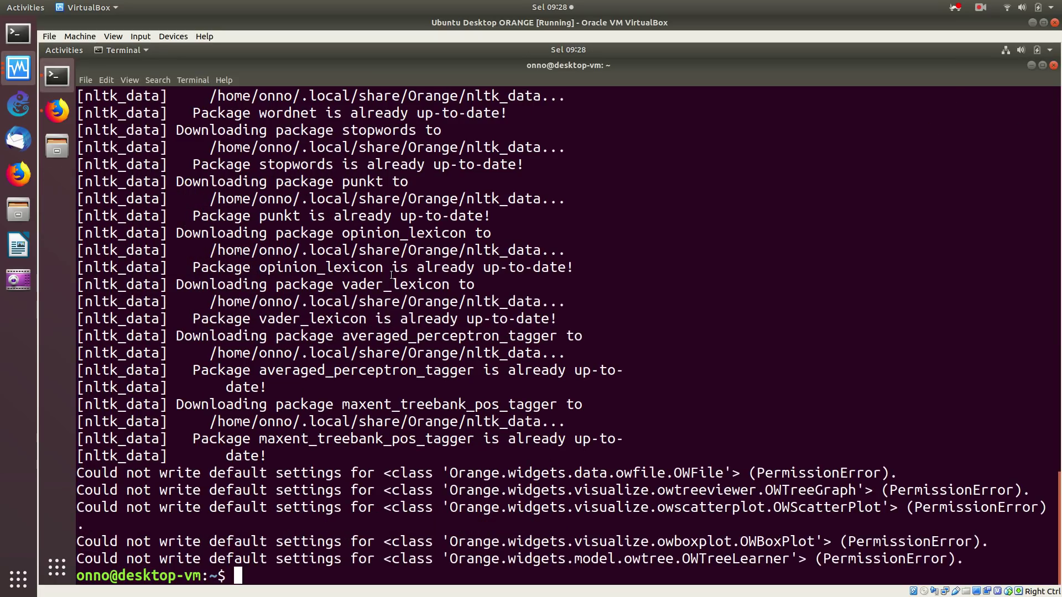
key("Return")
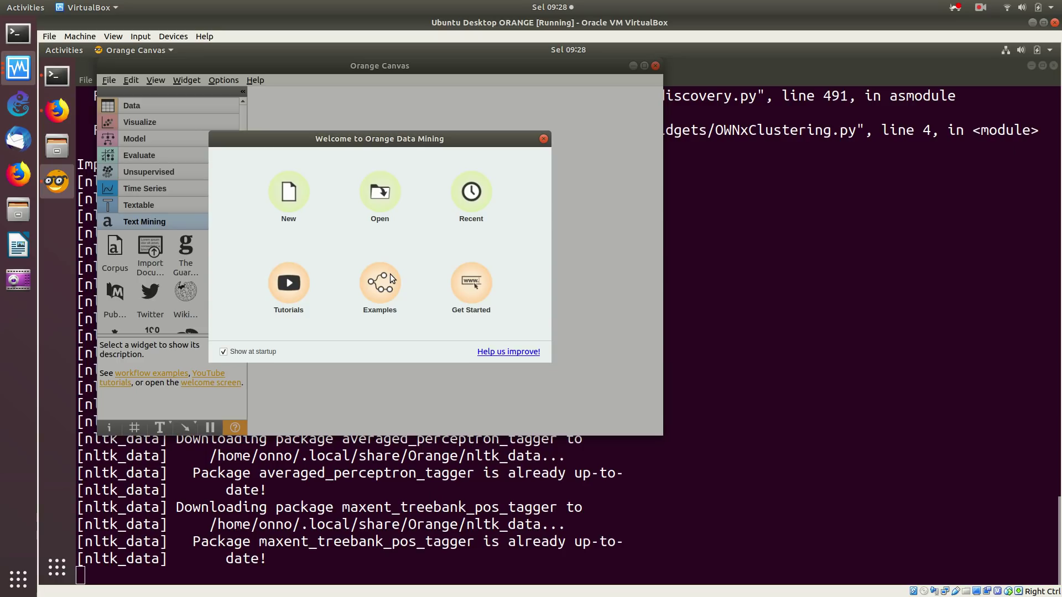
Open the "Classification Tree" example workflow in a maximized window, postponing the offered Orange update
left_click(380, 280)
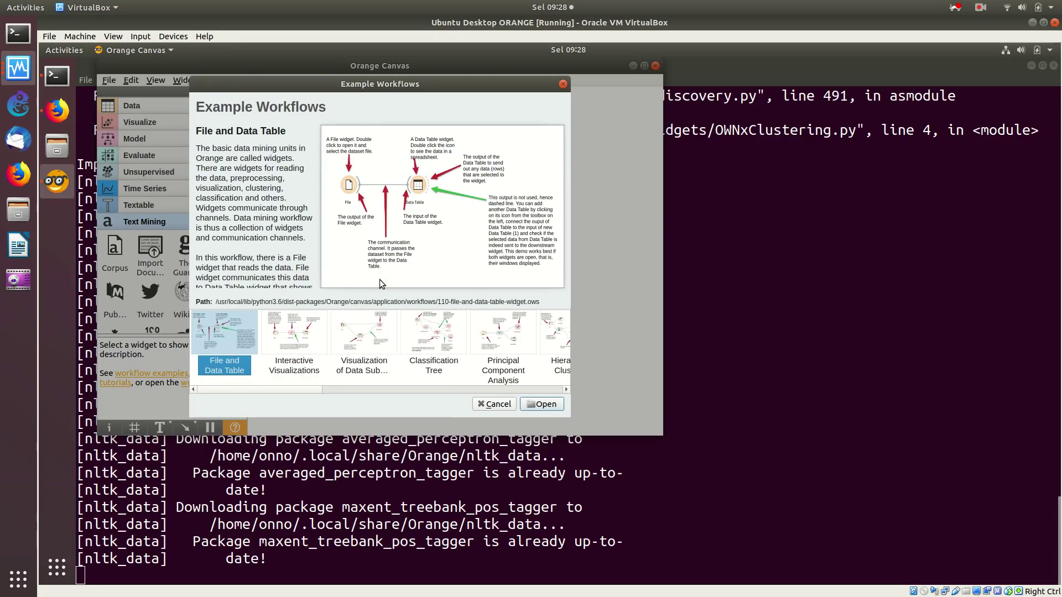
left_click(434, 335)
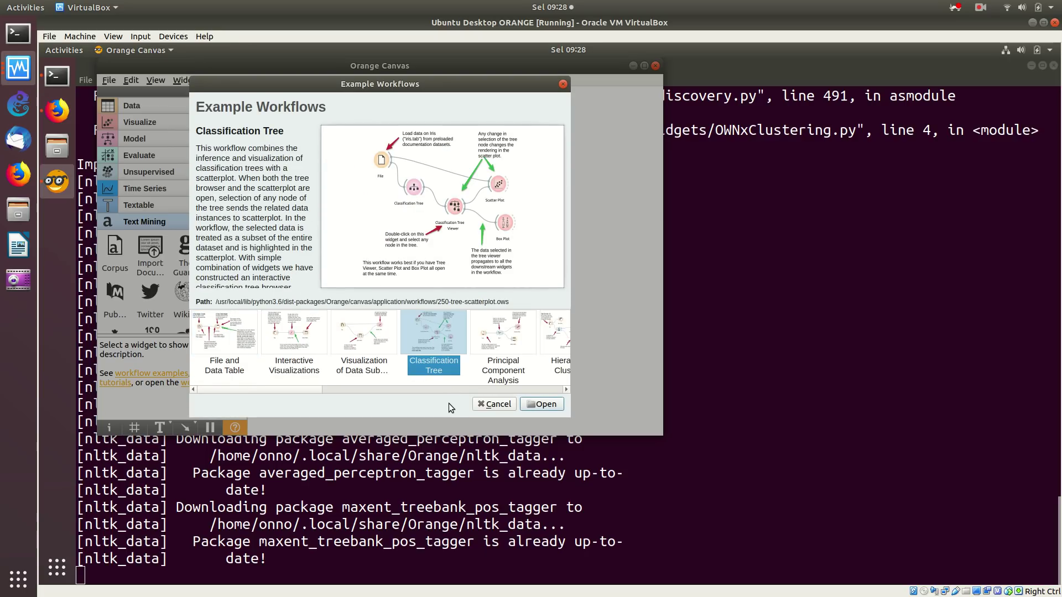
double_click(431, 345)
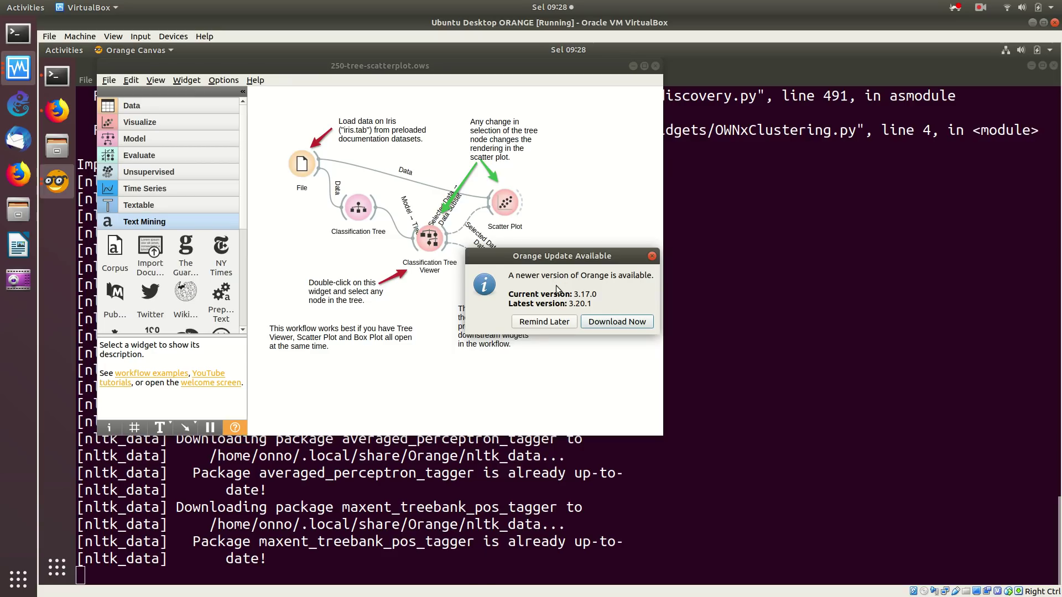
left_click(535, 325)
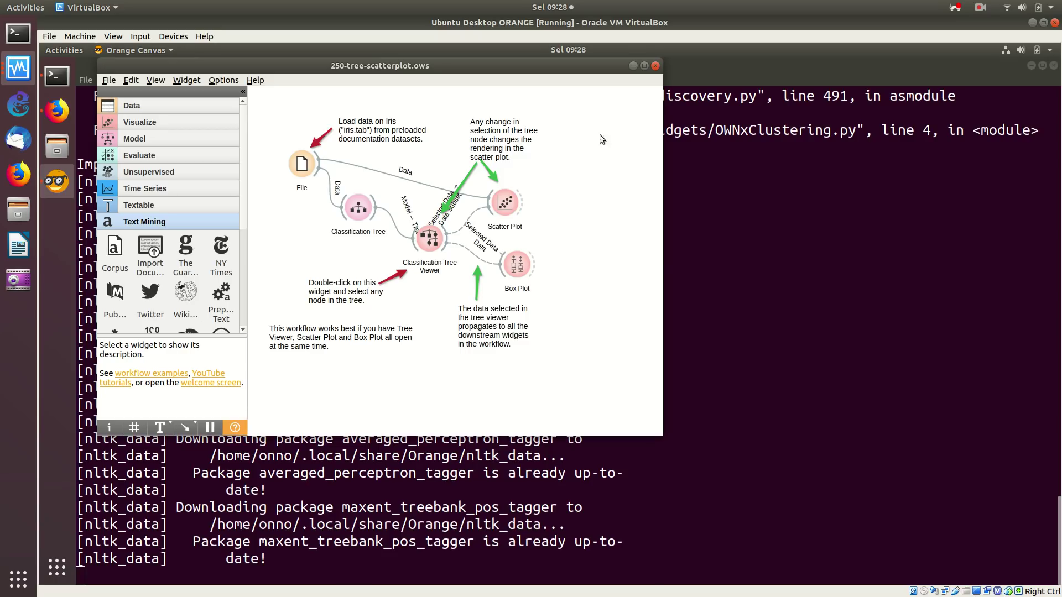
left_click(643, 66)
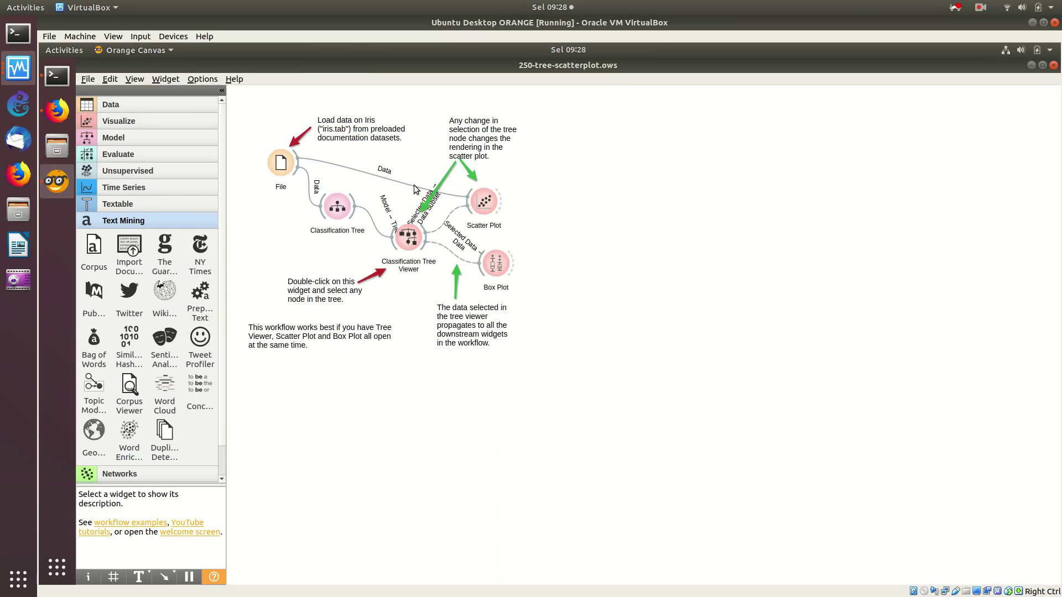
Spread out the tree, tree viewer, Scatter Plot and Box Plot widgets, moving overlapping notes and the Box Plot note's arrow clear
left_click_drag(408, 237, 422, 325)
left_click_drag(509, 269, 621, 389)
left_click_drag(490, 218, 538, 208)
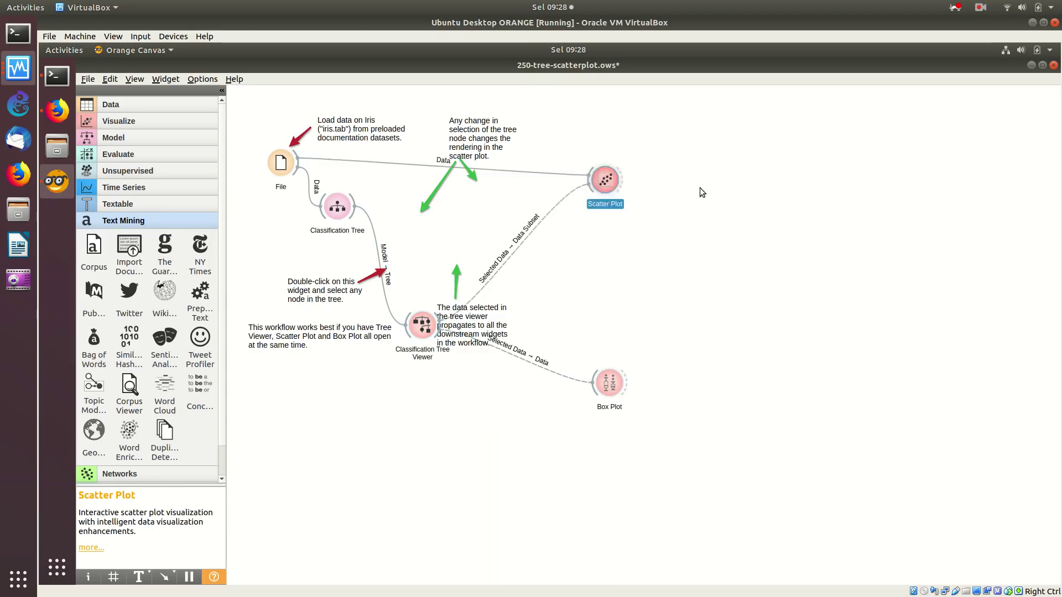
left_click_drag(638, 193, 732, 188)
mouse_move(473, 324)
left_mouse_down()
mouse_move(496, 419)
mouse_move(459, 469)
left_mouse_up()
mouse_move(456, 290)
left_mouse_down()
mouse_move(454, 350)
mouse_move(480, 385)
left_mouse_up()
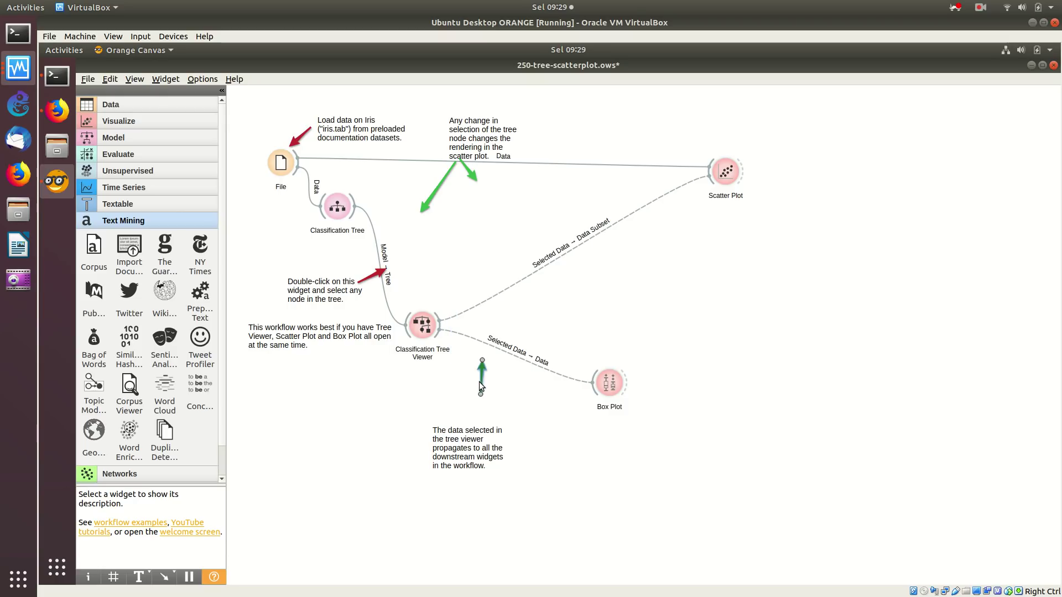
left_click_drag(329, 293, 271, 282)
mouse_move(473, 281)
left_mouse_down()
mouse_move(390, 279)
mouse_move(344, 255)
mouse_move(340, 282)
left_mouse_up()
mouse_move(451, 211)
left_mouse_down()
mouse_move(480, 268)
mouse_move(436, 265)
left_mouse_up()
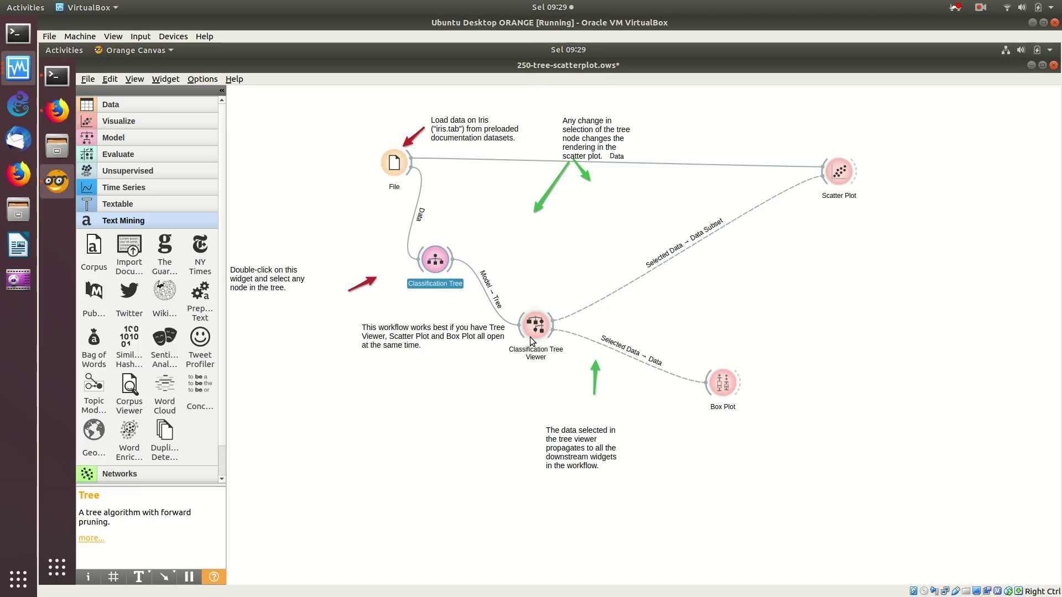
Load car.tab from Orange's datasets folder into the File widget and close its window
double_click(389, 165)
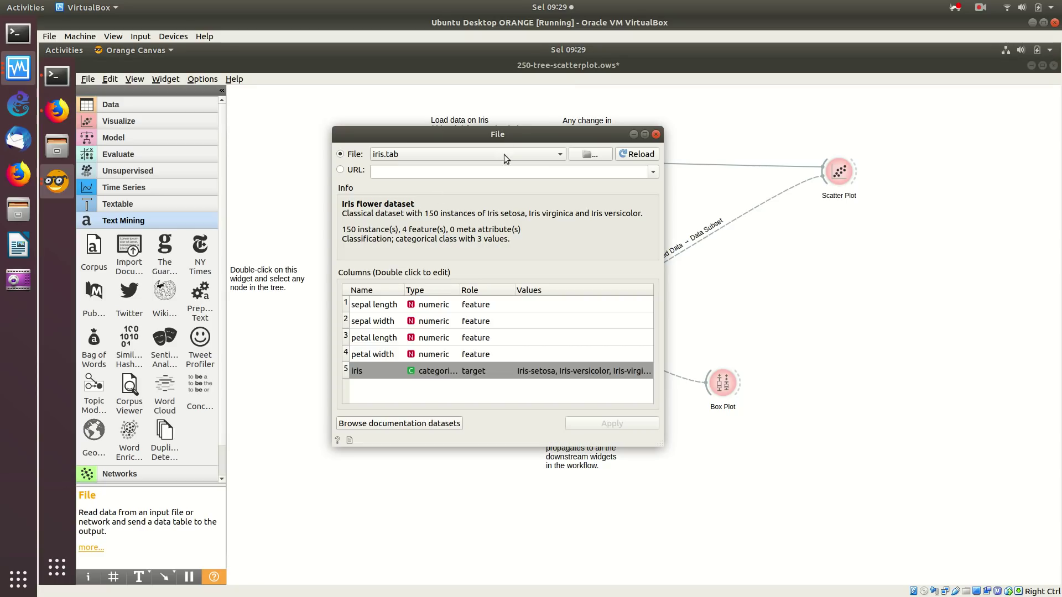
left_click(483, 158)
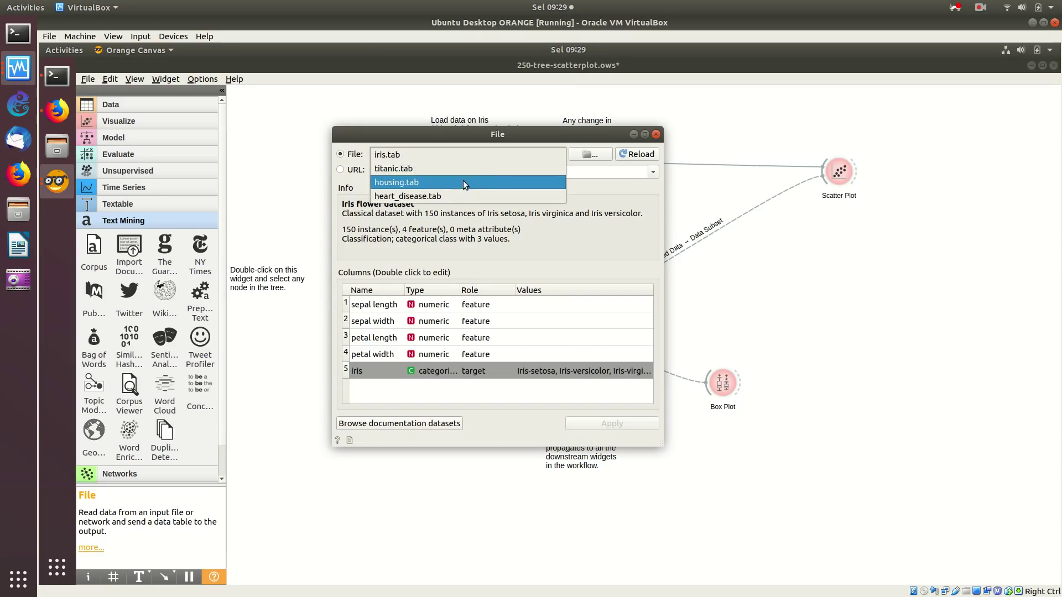
left_click(525, 151)
left_click(586, 153)
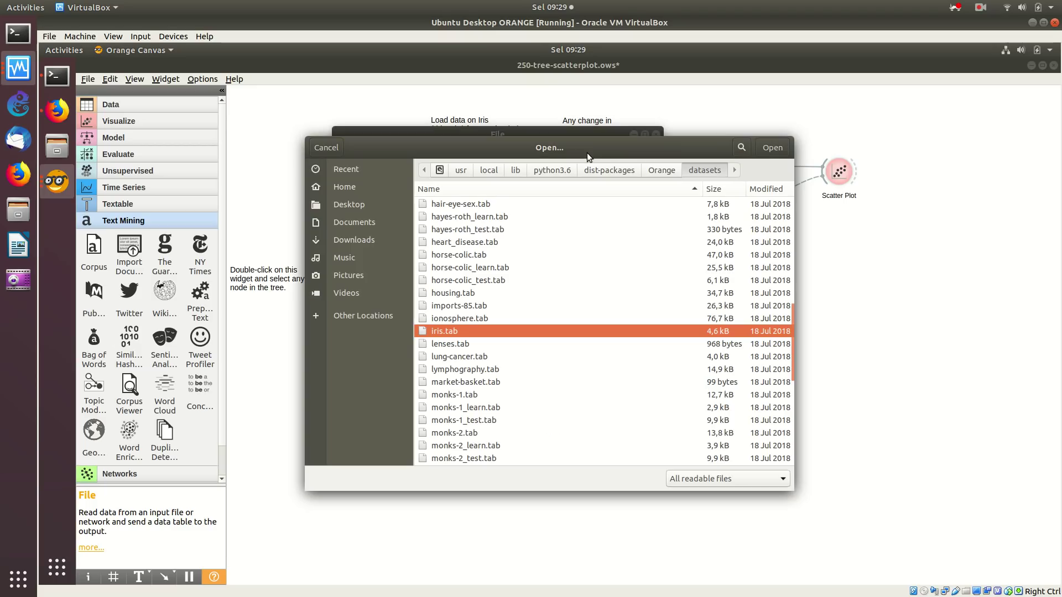
scroll(547, 281, "up", 6)
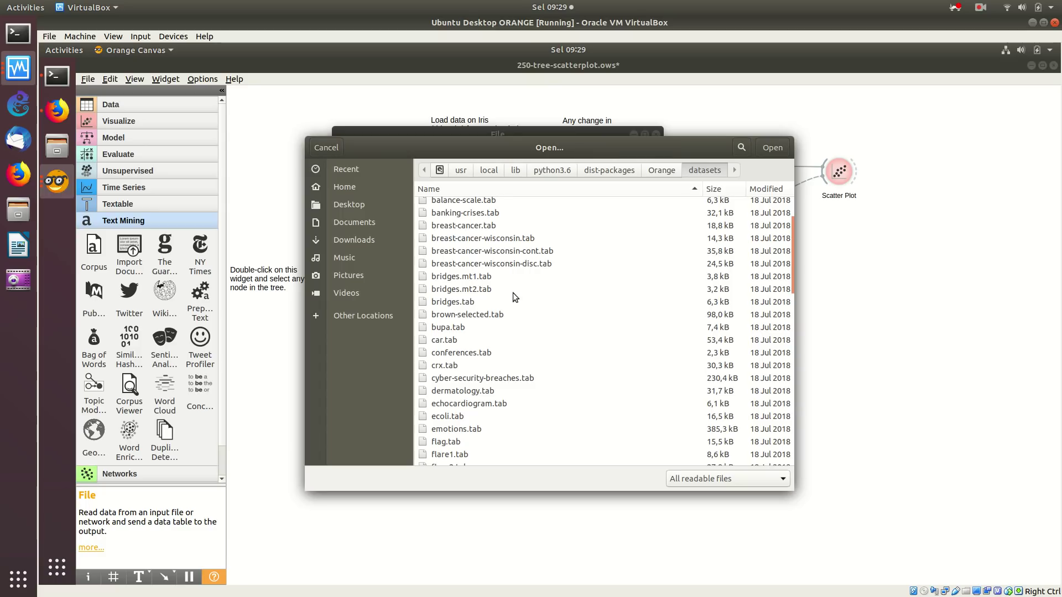
left_click(456, 335)
double_click(456, 338)
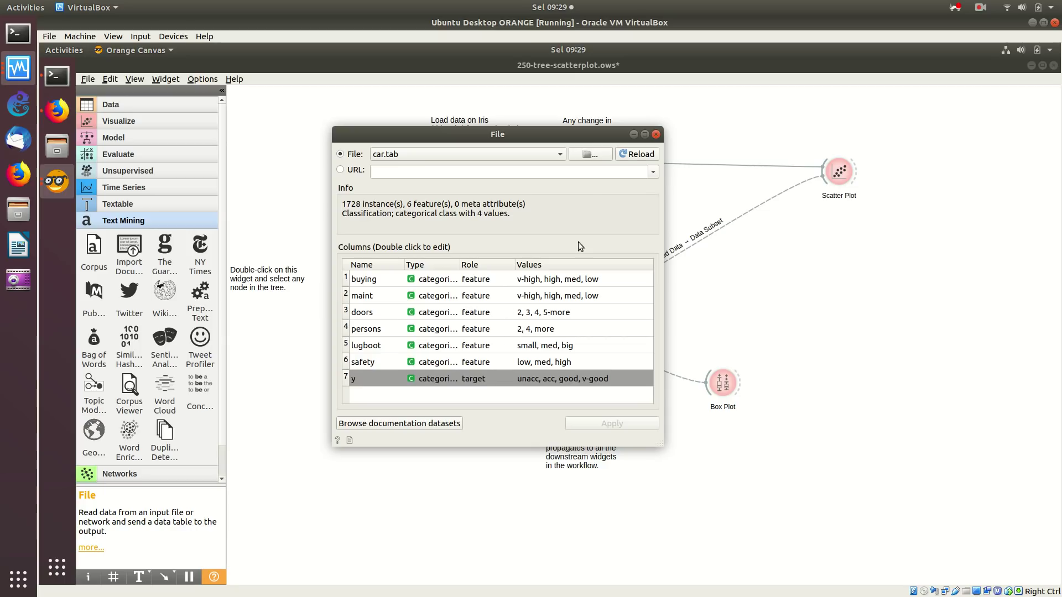
left_click(656, 135)
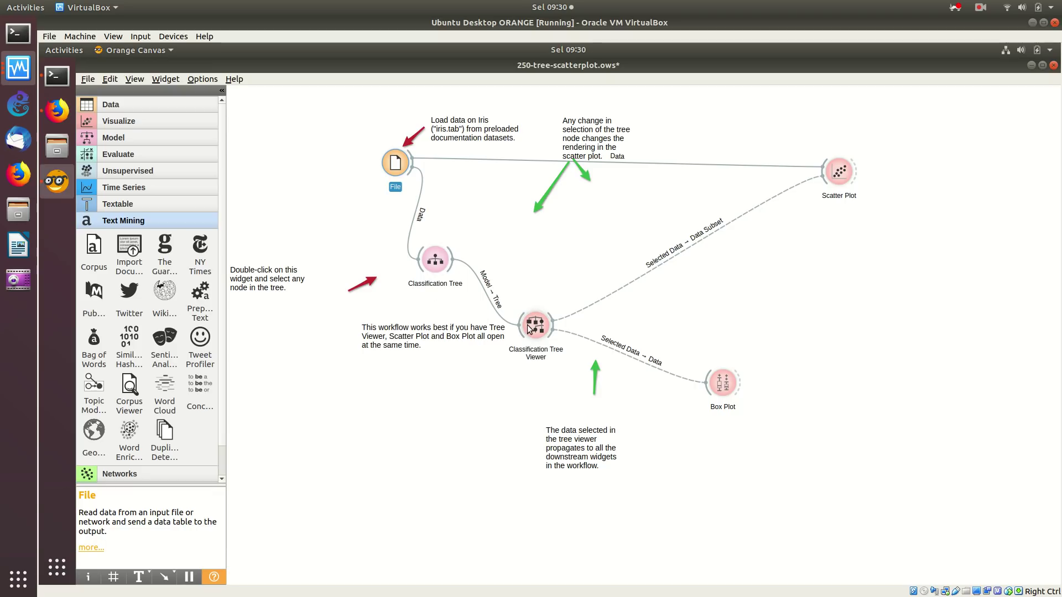
Review the Classification Tree widget's parameters and close its window
left_click_drag(435, 269, 437, 266)
double_click(437, 265)
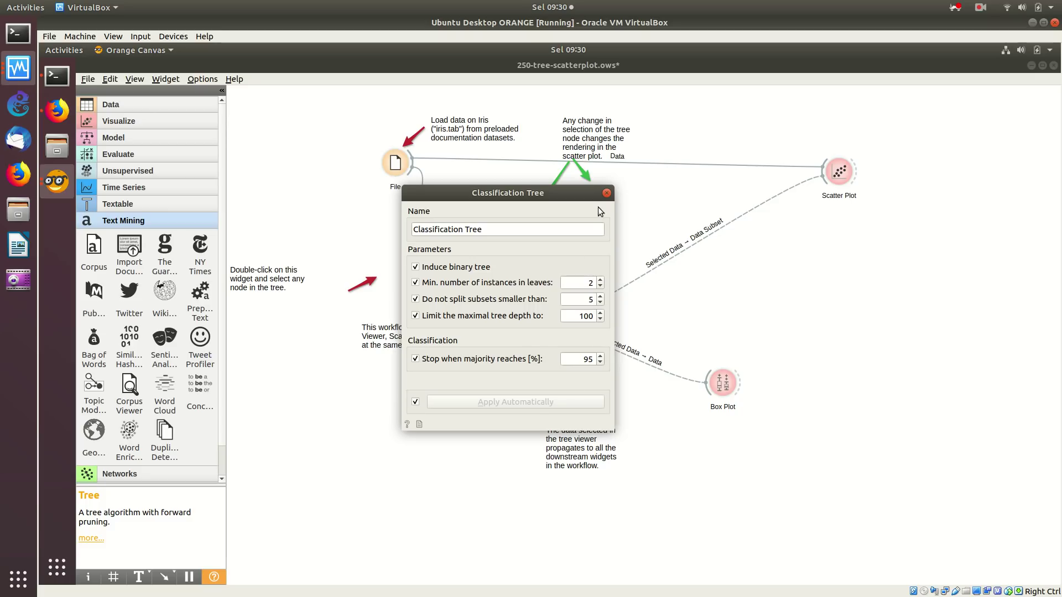
left_click(607, 193)
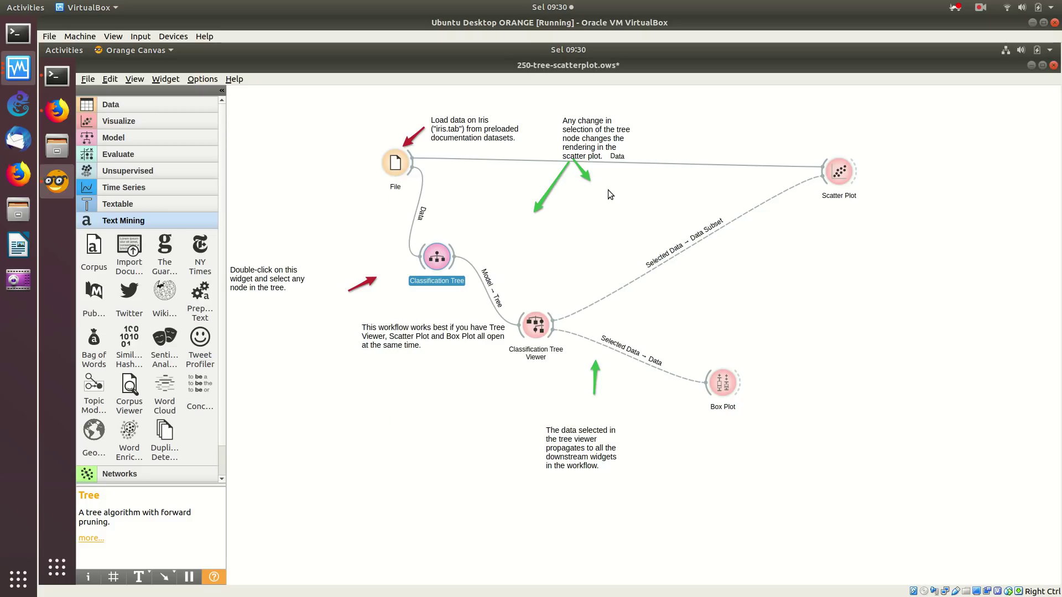
Show the car tree in a maximized Classification Tree Viewer, limited to 3 levels with enlarged zoom and node width
left_click(538, 326)
double_click(537, 326)
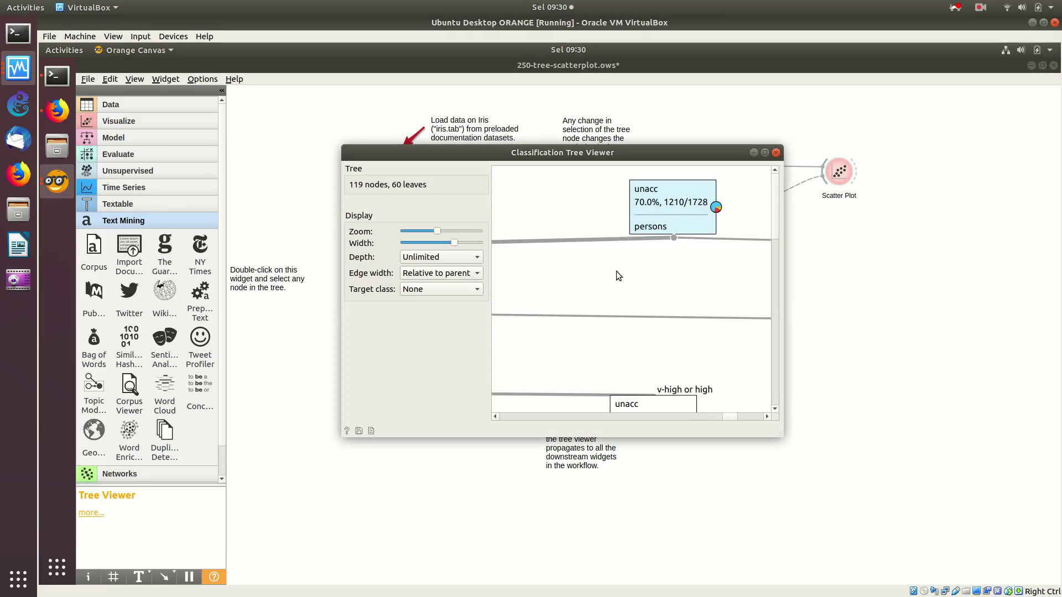
left_click(764, 153)
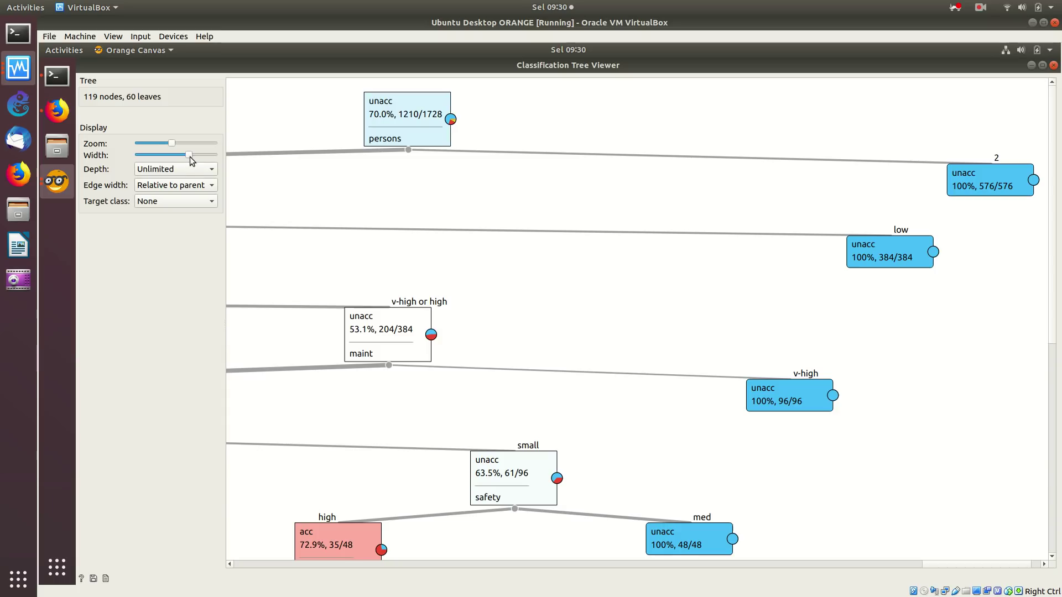
left_click_drag(177, 152, 147, 144)
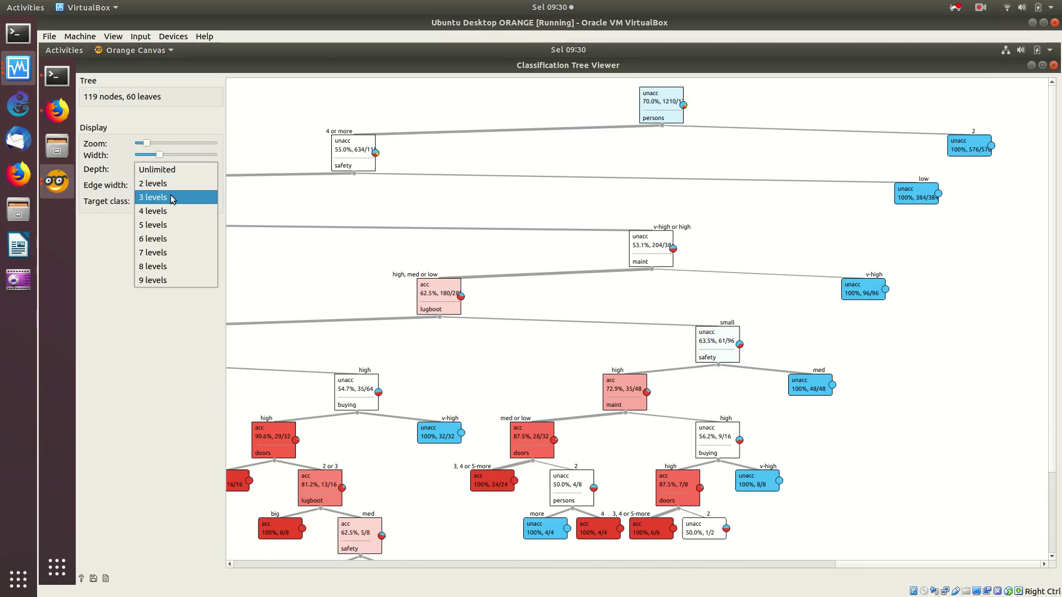
left_click(174, 197)
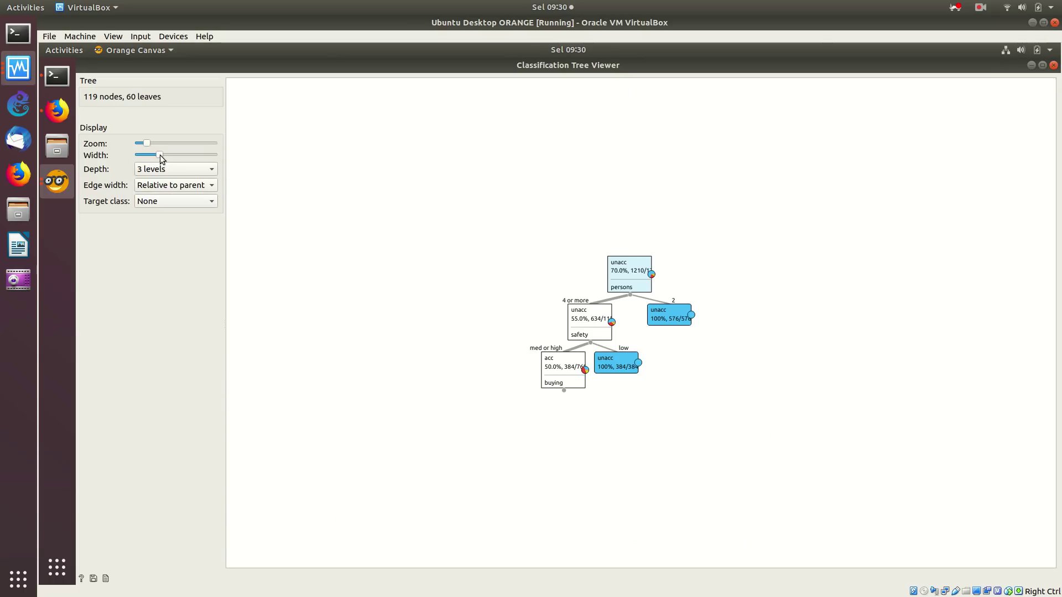
mouse_move(165, 154)
left_mouse_down()
mouse_move(193, 156)
mouse_move(165, 140)
mouse_move(181, 144)
left_mouse_up()
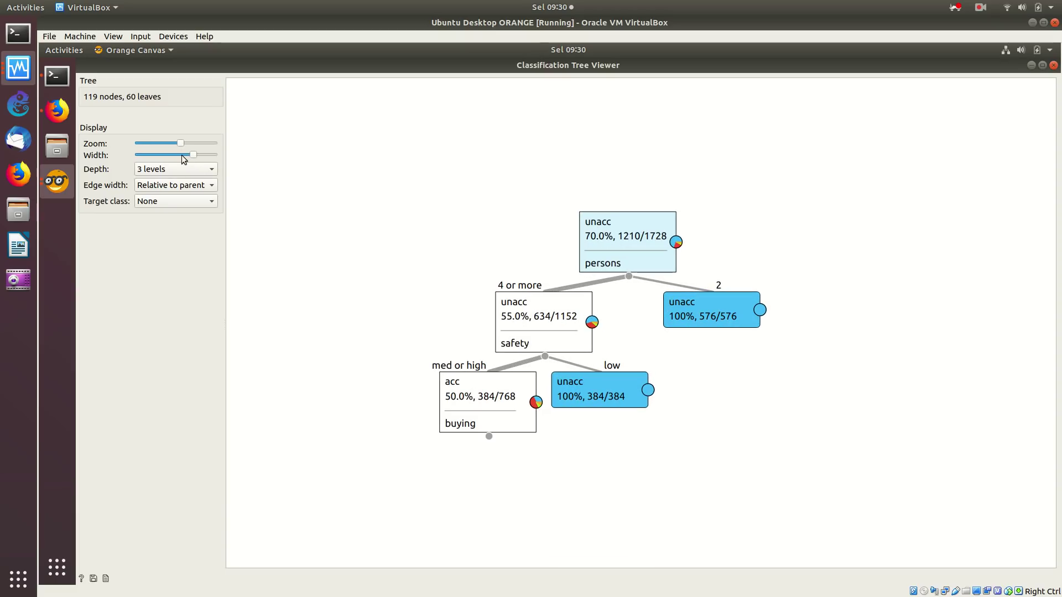
Raise the displayed tree depth to 4 levels and then to 5 levels, examine the tree, and close the viewer
left_click(188, 168)
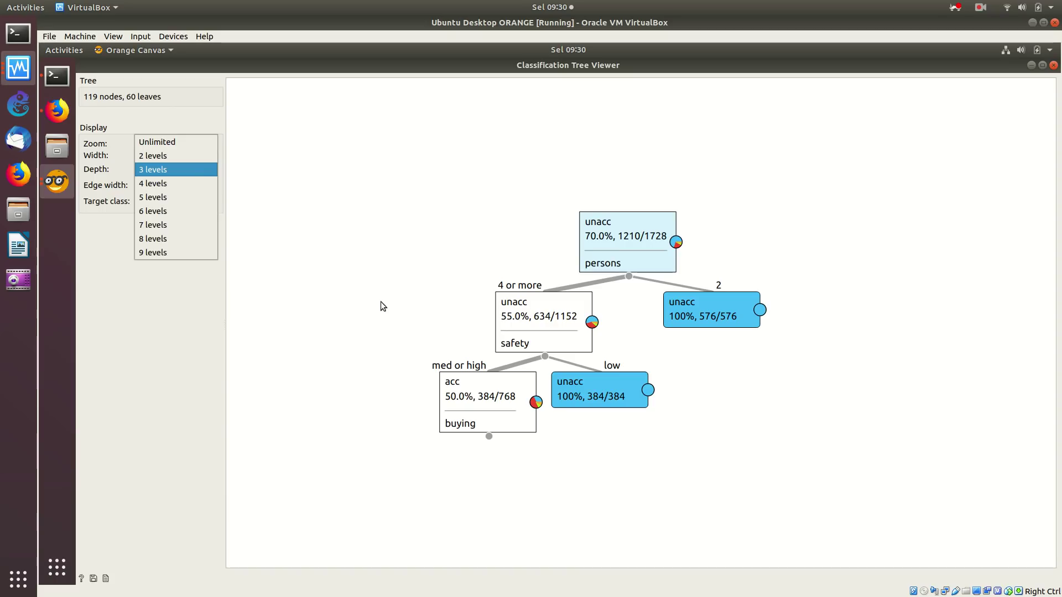
left_click(190, 183)
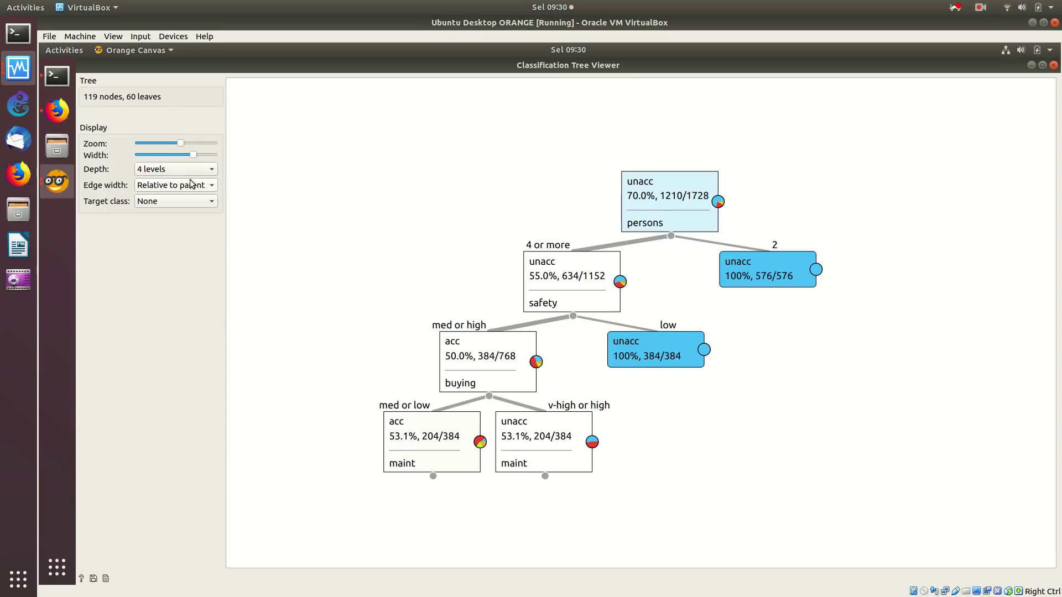
left_click(173, 168)
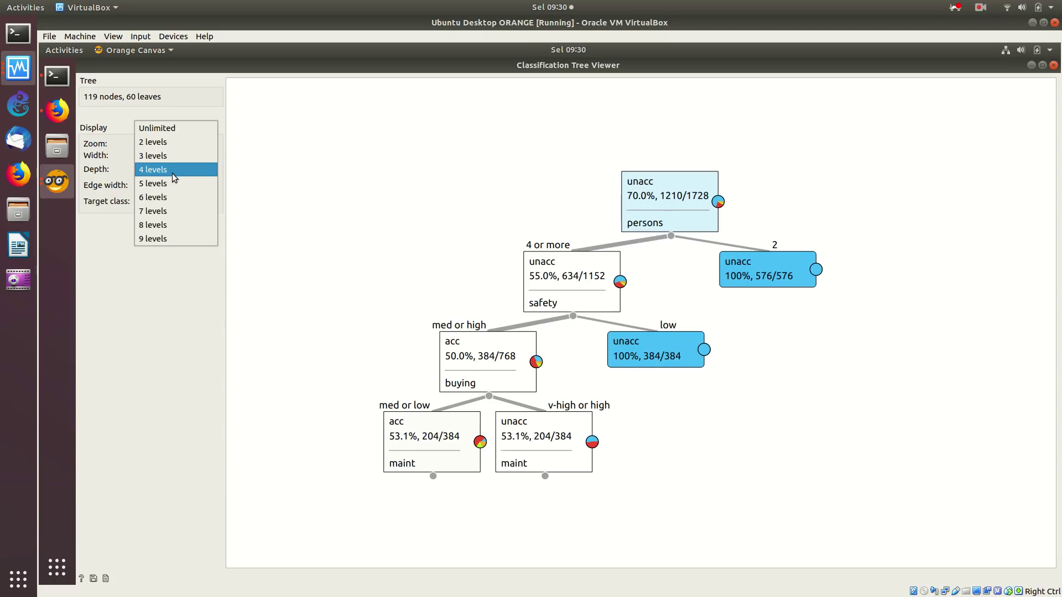
left_click(174, 184)
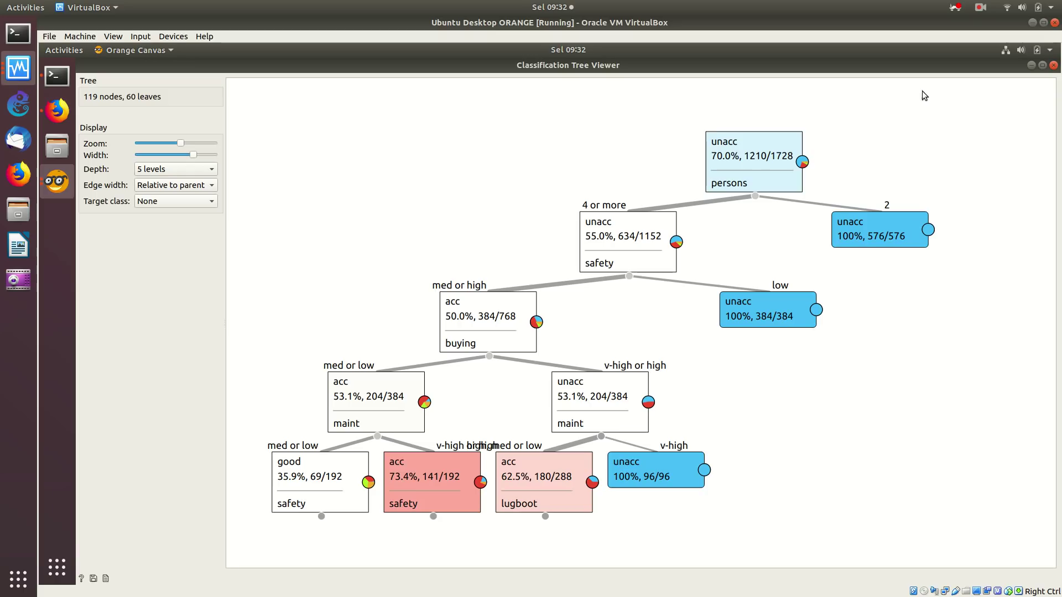
left_click(1054, 65)
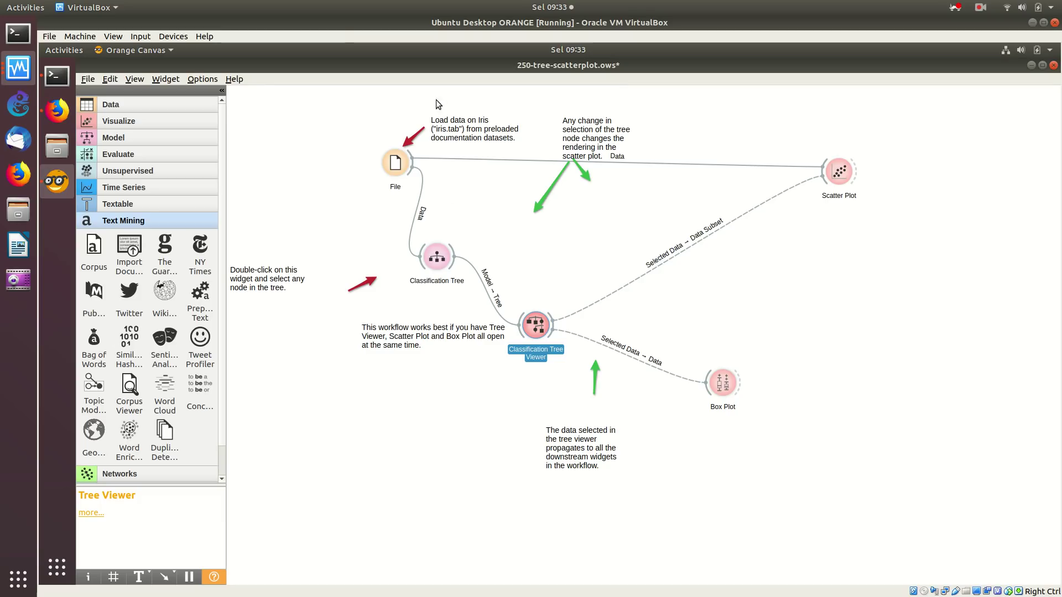
Select the workflow's widgets and most of its annotations on the canvas, and browse the Data category's widgets
left_click(309, 146)
left_click_drag(322, 111, 1059, 513)
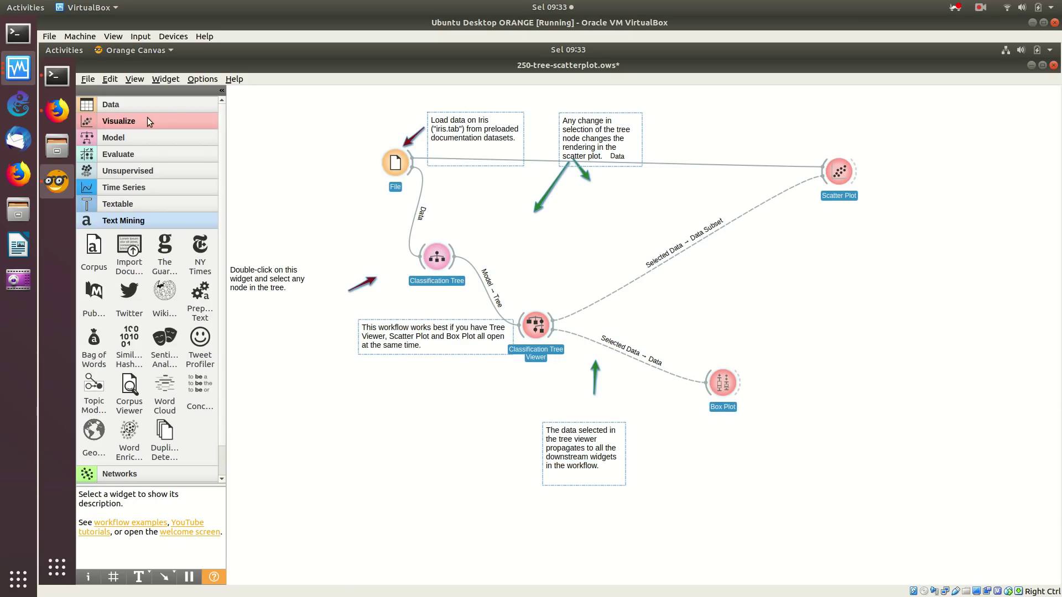
left_click(112, 108)
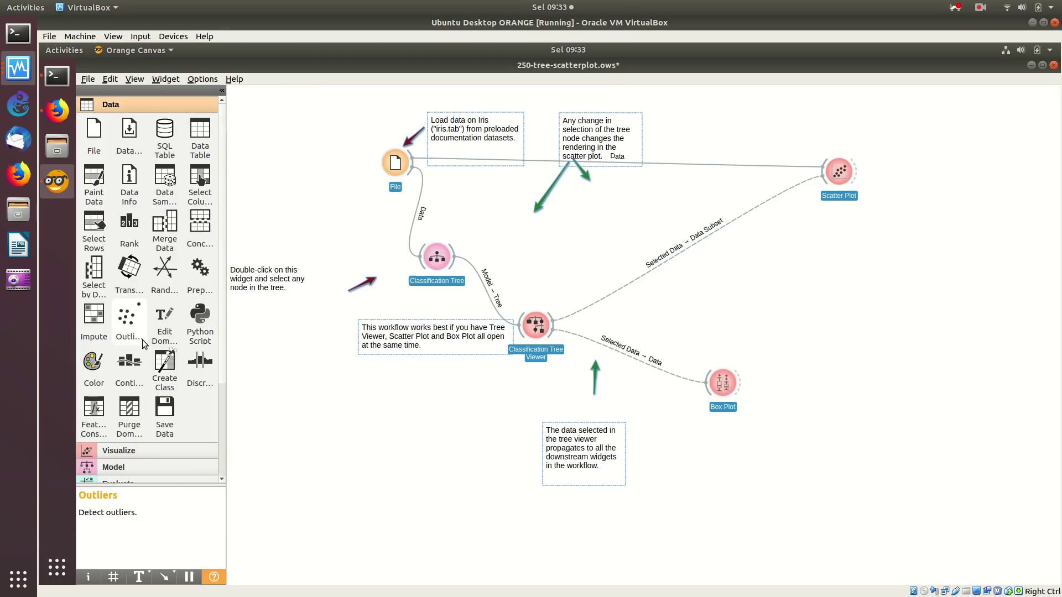
Browse the available widgets in the Visualize, Model, Textable and Text Mining categories
left_click(138, 453)
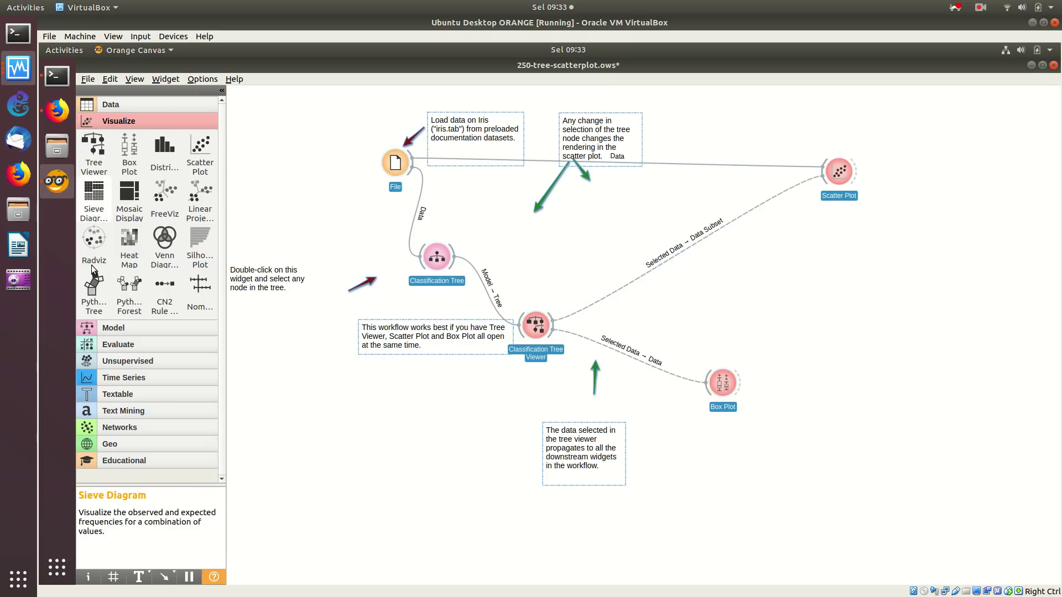
left_click(121, 333)
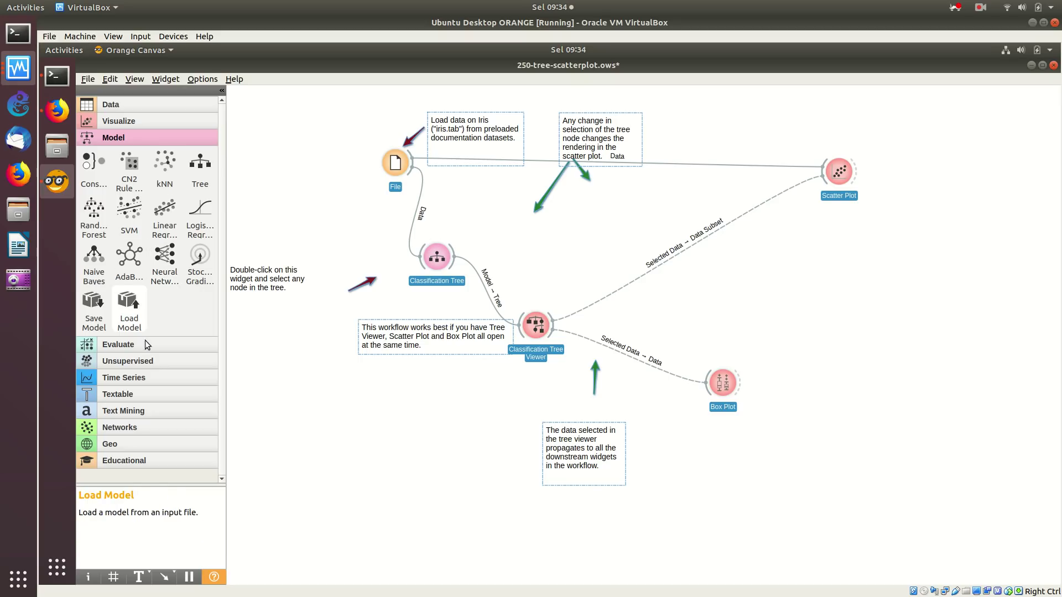
left_click(135, 396)
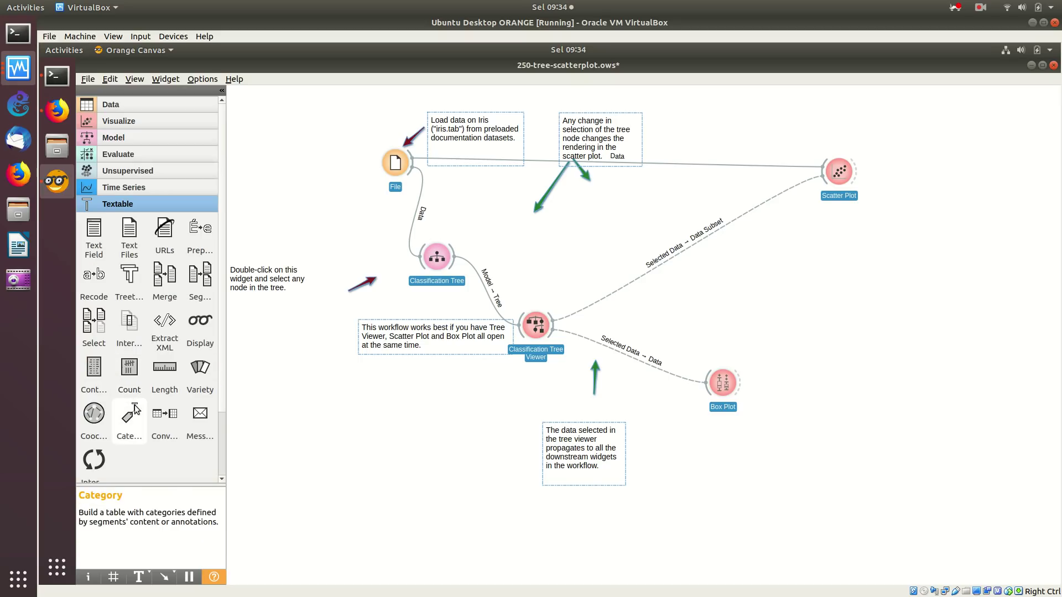
scroll(145, 393, "down", 4)
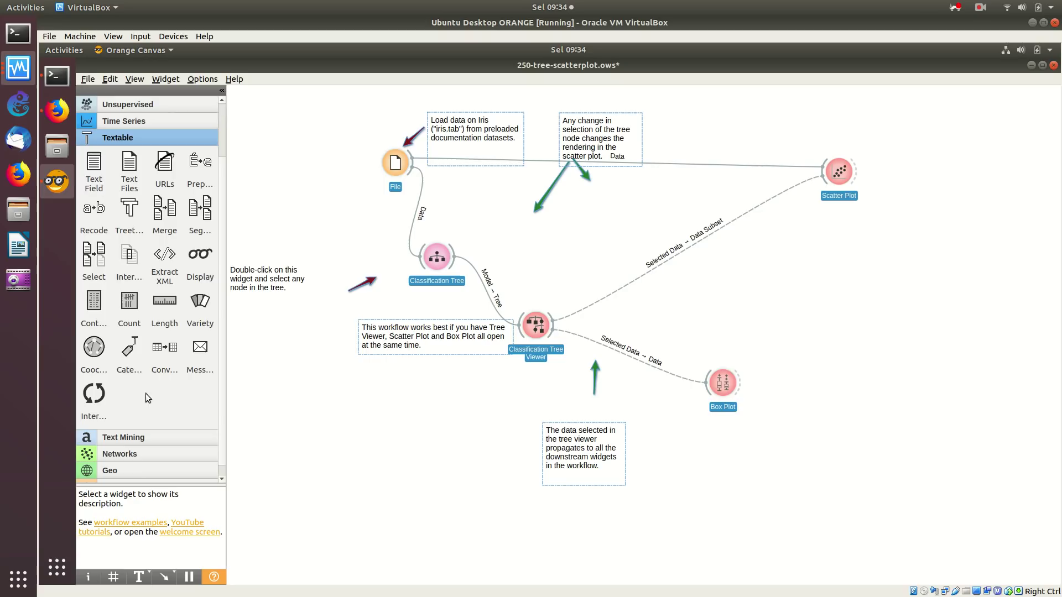
left_click(133, 437)
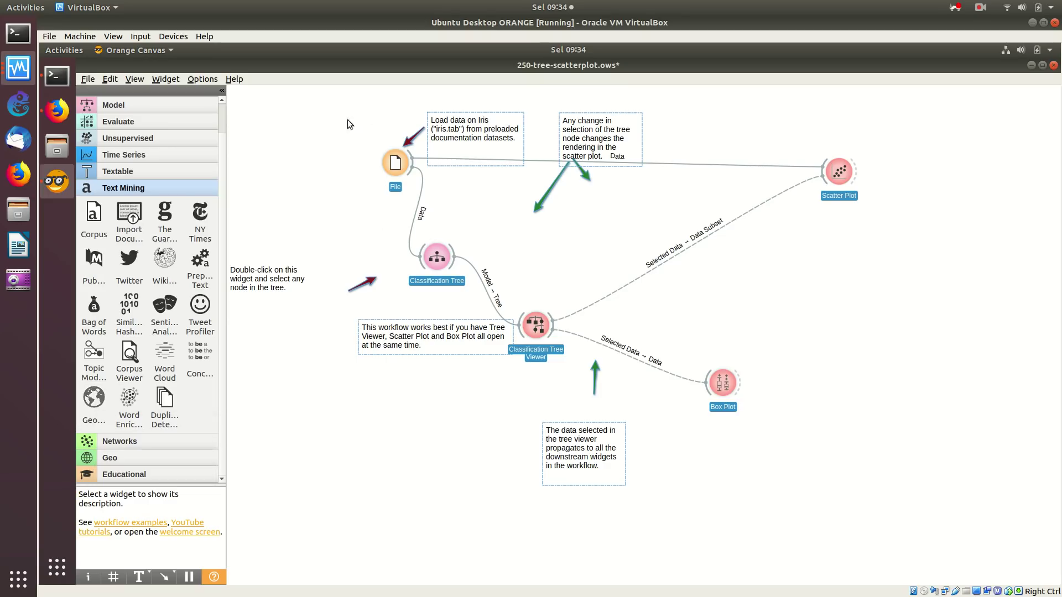
left_click_drag(263, 90, 1059, 546)
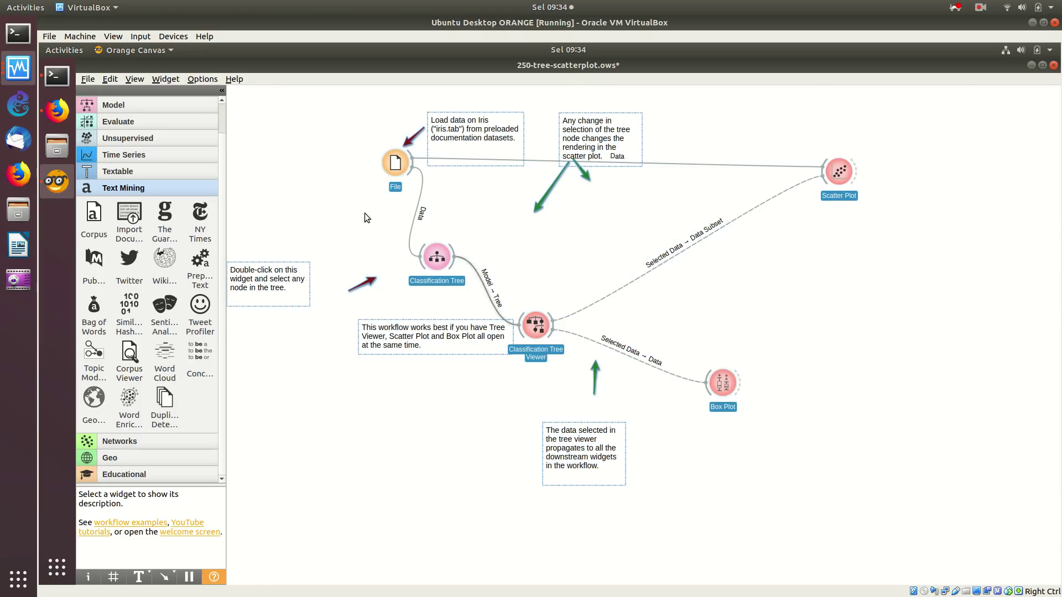
left_click(110, 79)
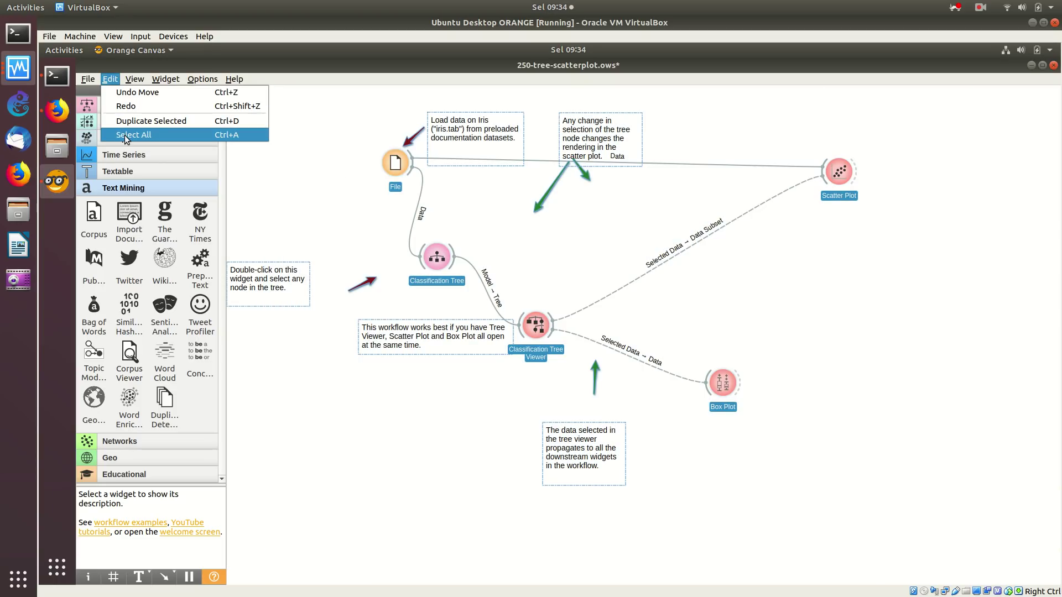
left_click(125, 135)
left_click(110, 79)
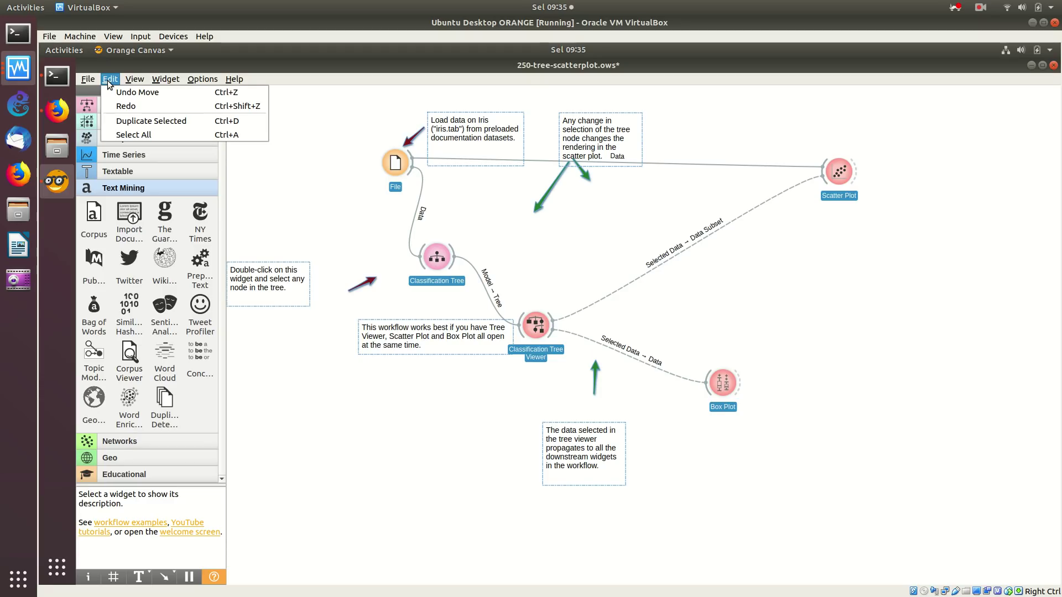
mouse_move(158, 77)
left_click(569, 178)
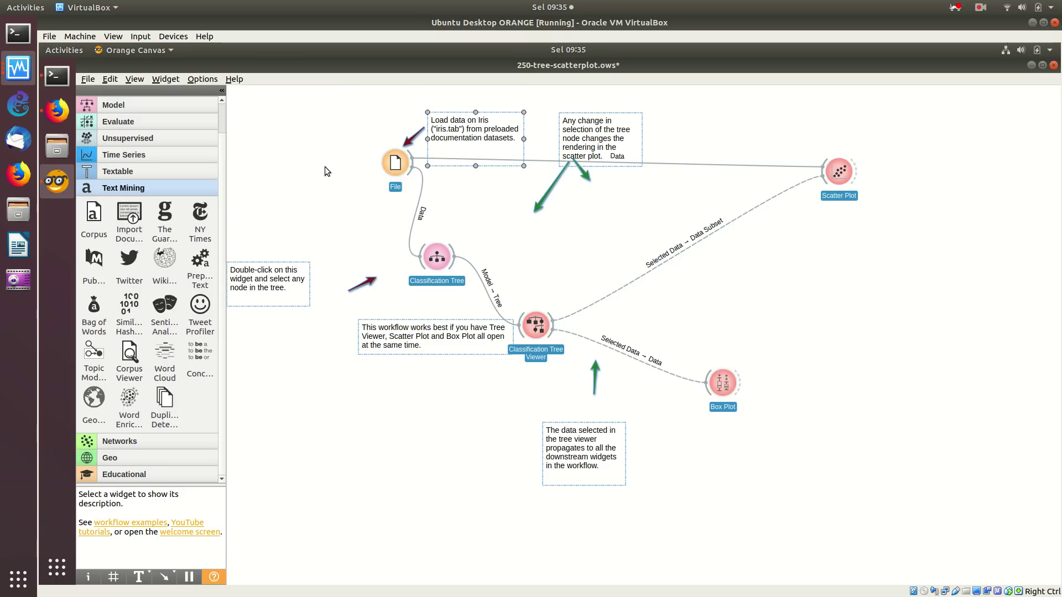
left_click(288, 140)
left_click_drag(265, 120, 807, 434)
right_click(718, 397)
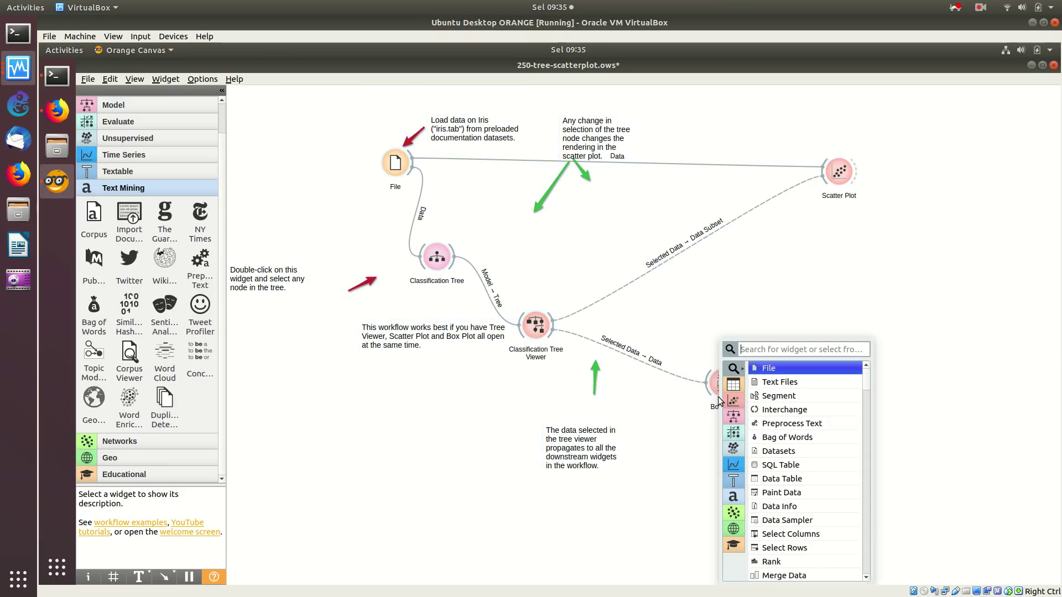
left_click(689, 350)
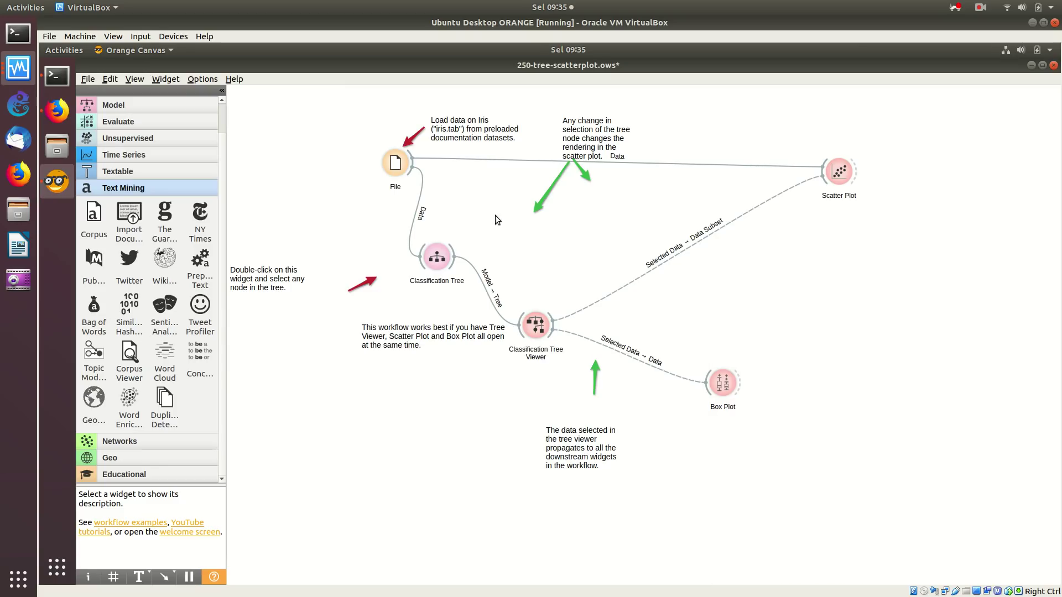
Select every widget and annotation of the tree workflow and delete them to empty the canvas
left_click(111, 79)
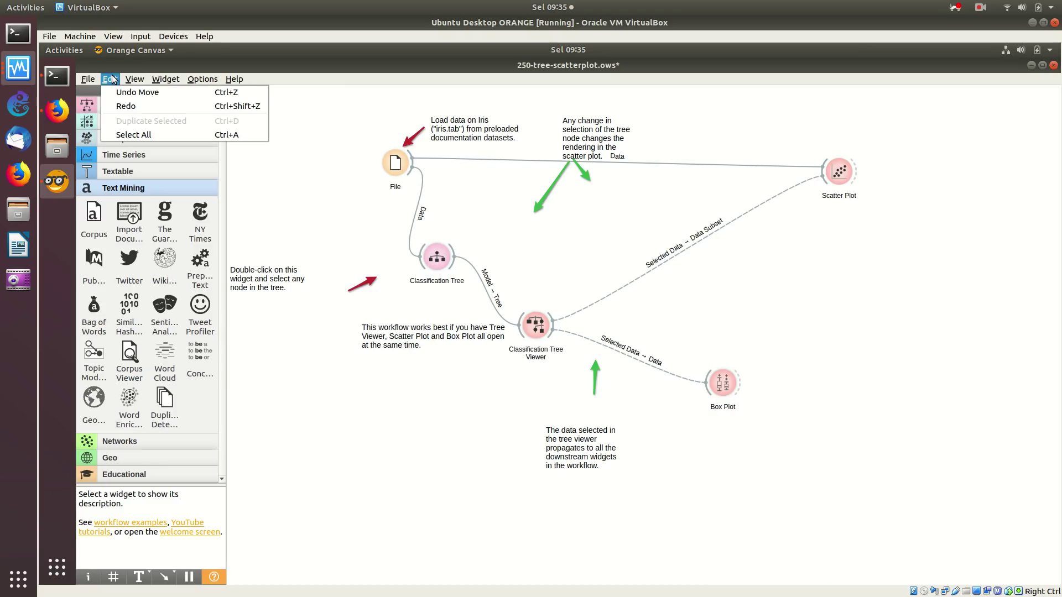
left_click(133, 134)
left_click(87, 79)
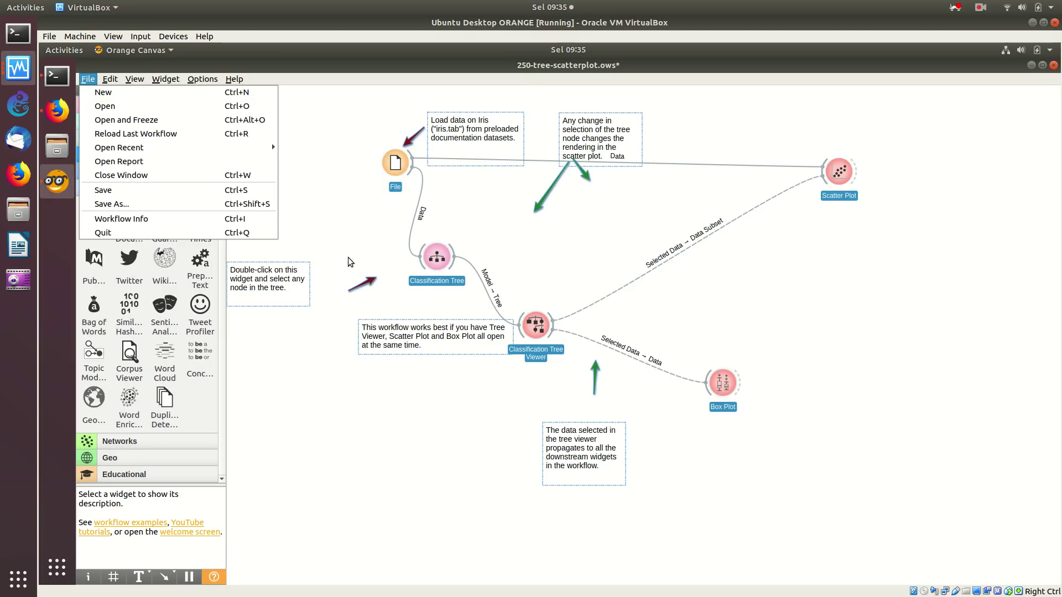
left_click(295, 331)
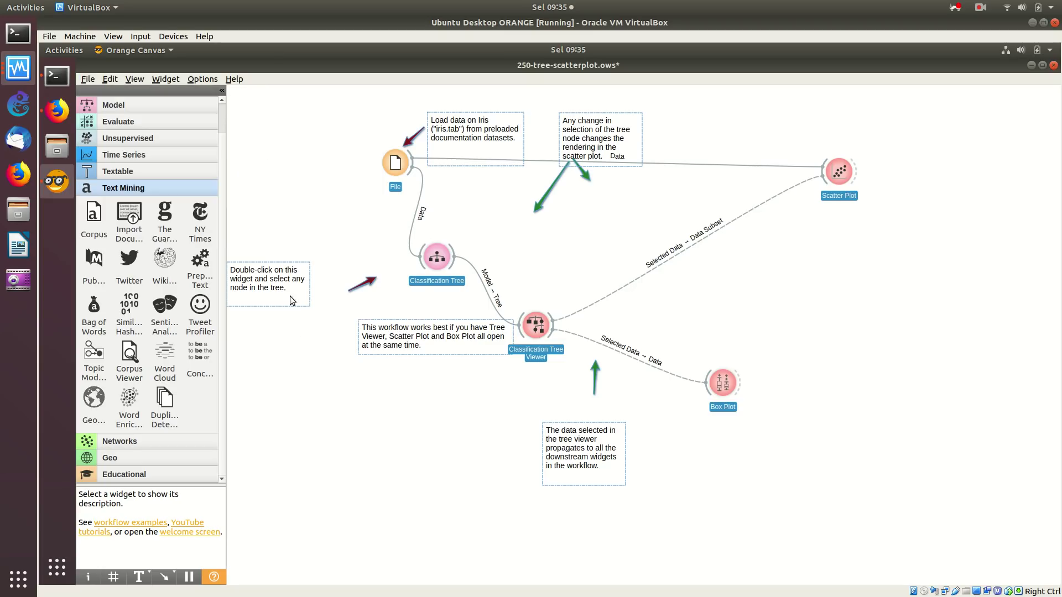
left_click(86, 79)
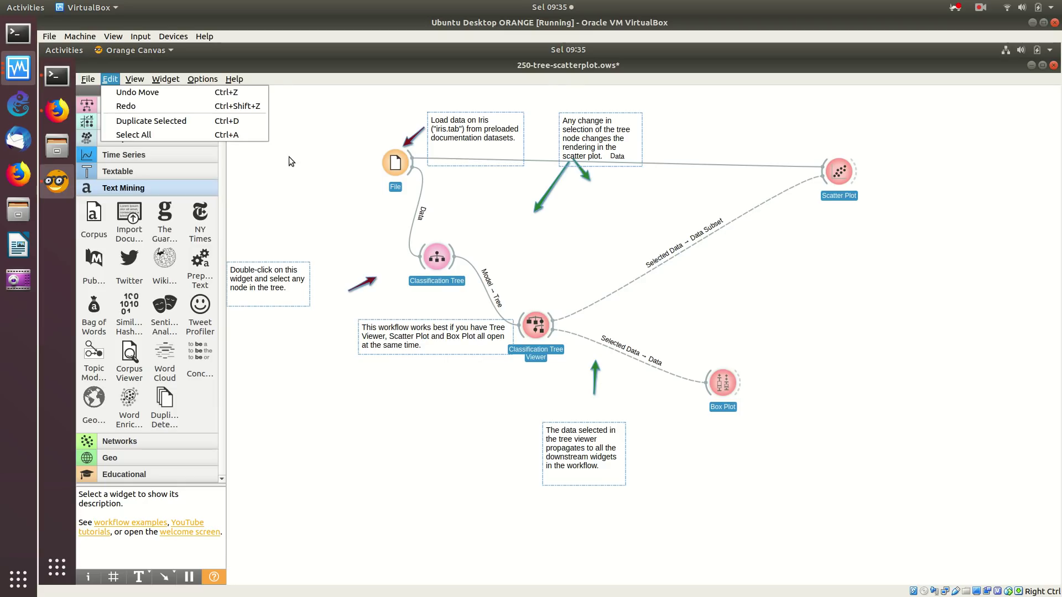
left_click(110, 79)
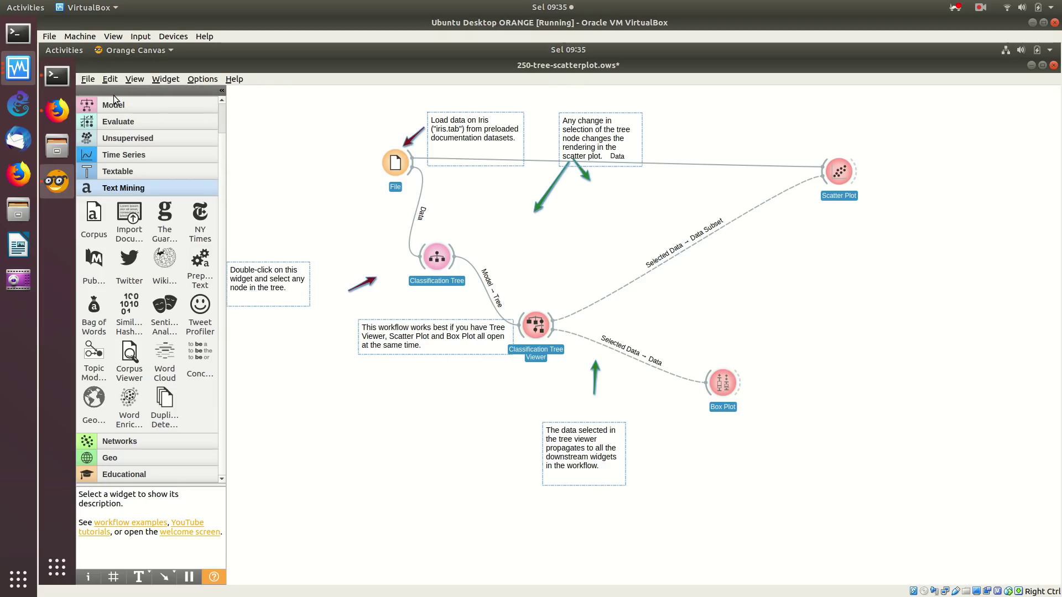
key("Delete")
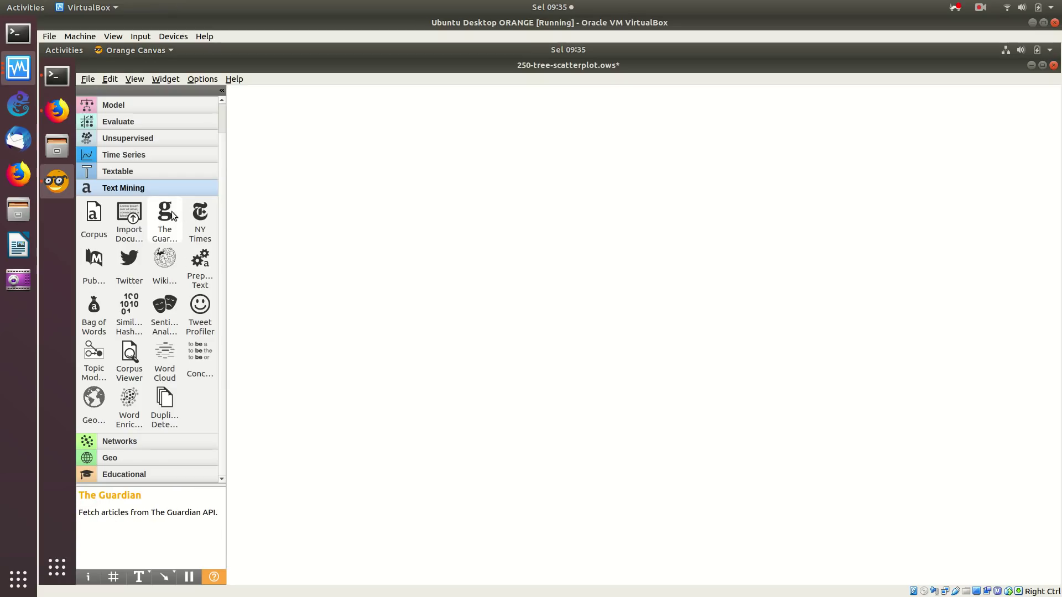
Add the NY Times widget to the canvas and unlock the login keyring with its password
left_click(200, 219)
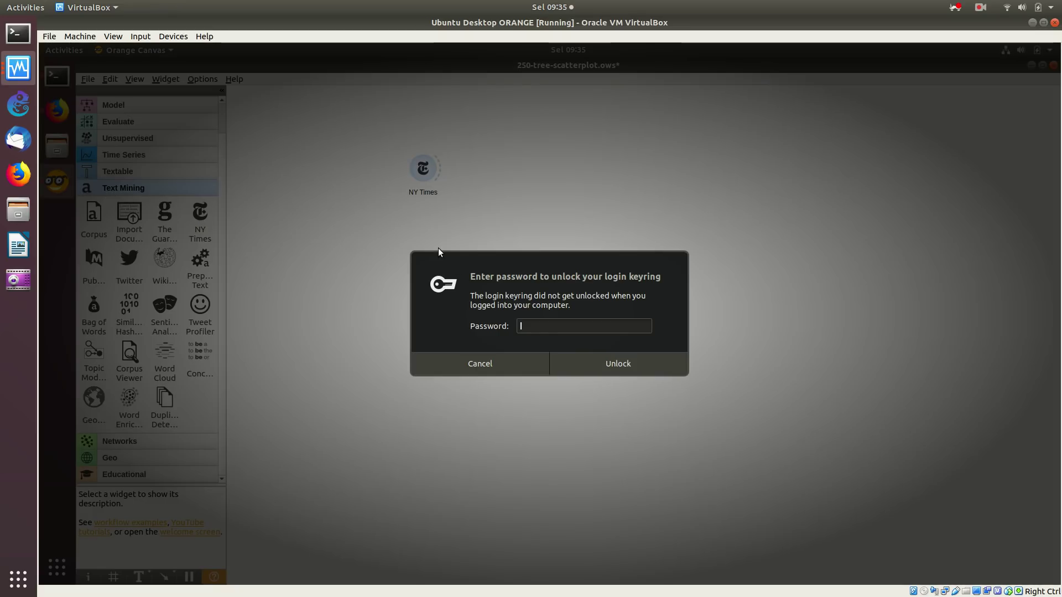
type("********")
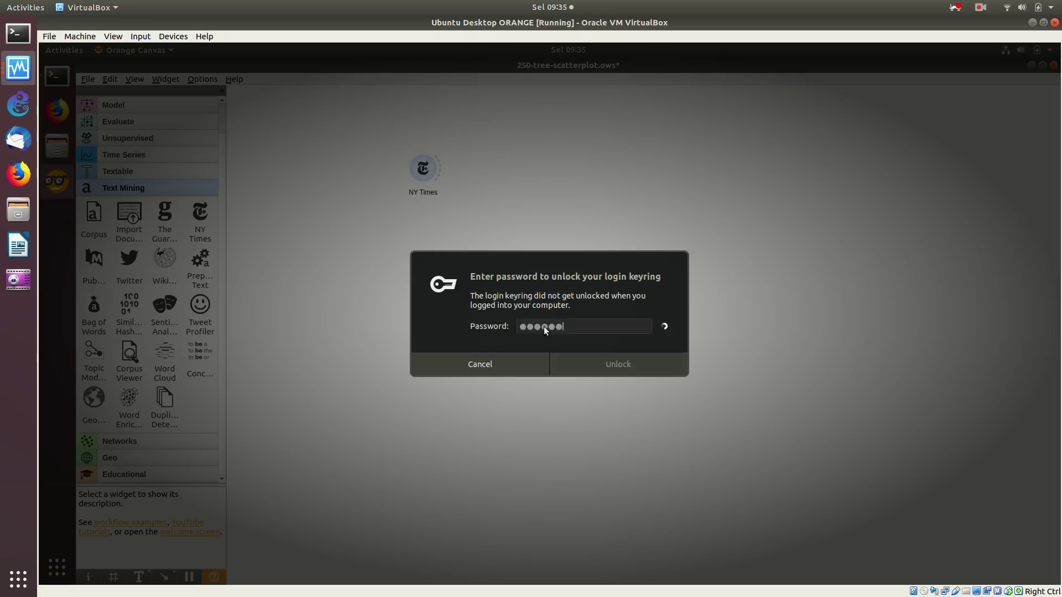
key("Return")
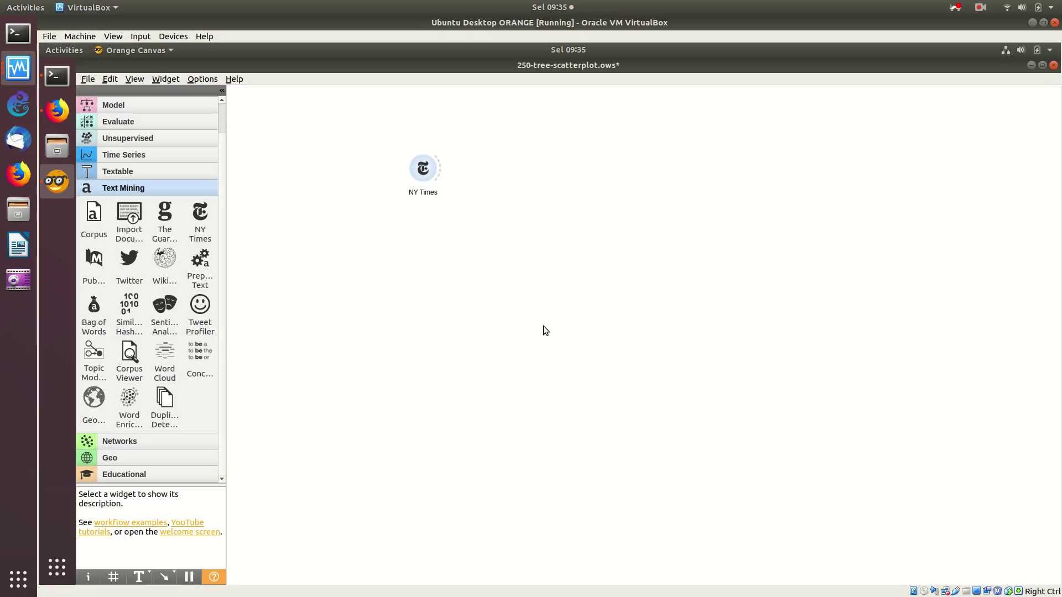
Review the NY Times widget's settings and its API key dialog, leaving the key empty, and close both windows
double_click(426, 168)
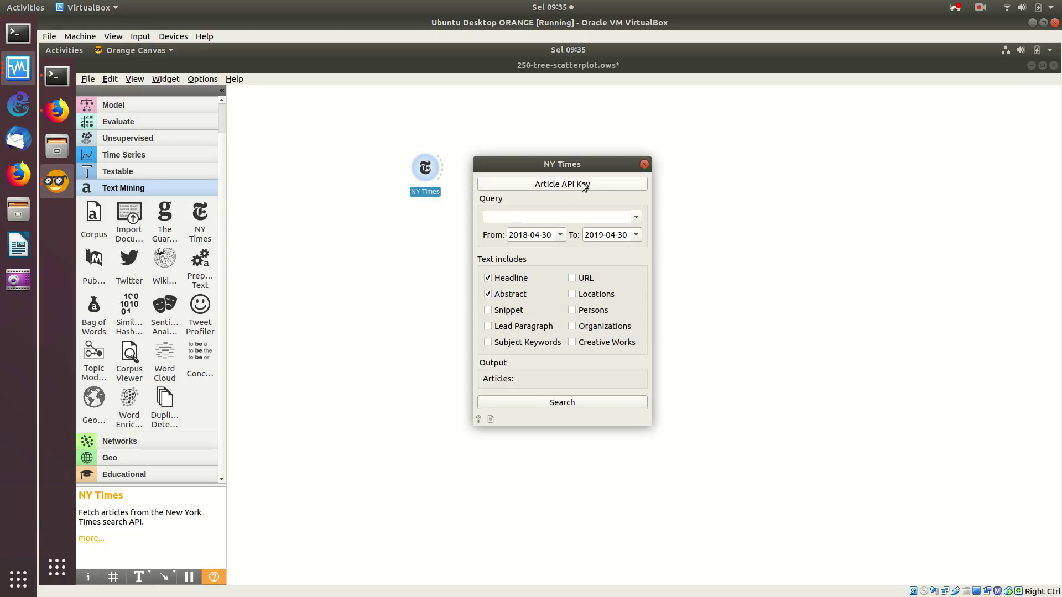
left_click(582, 184)
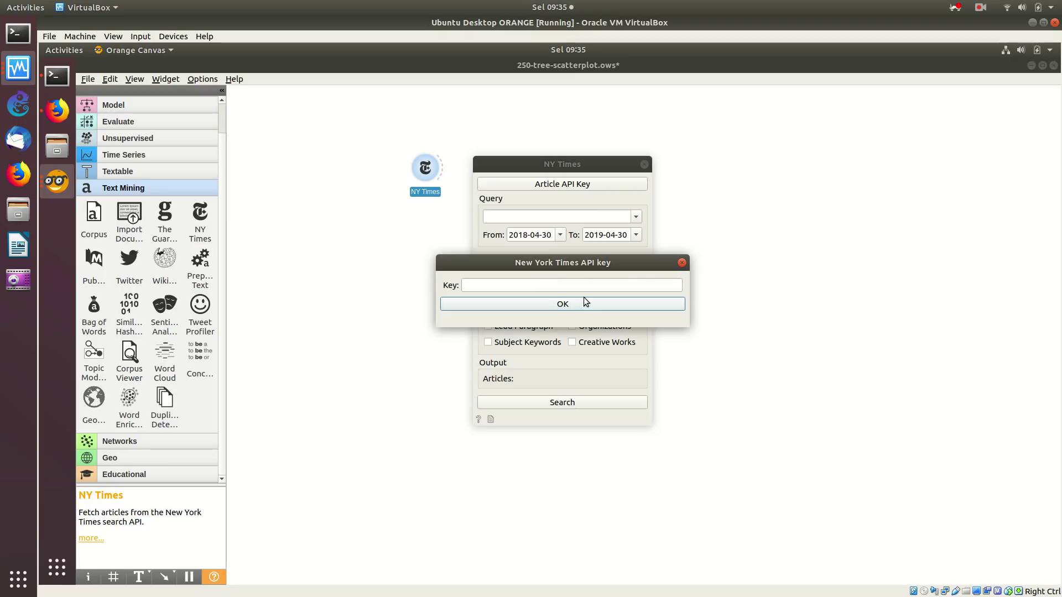
left_click(682, 263)
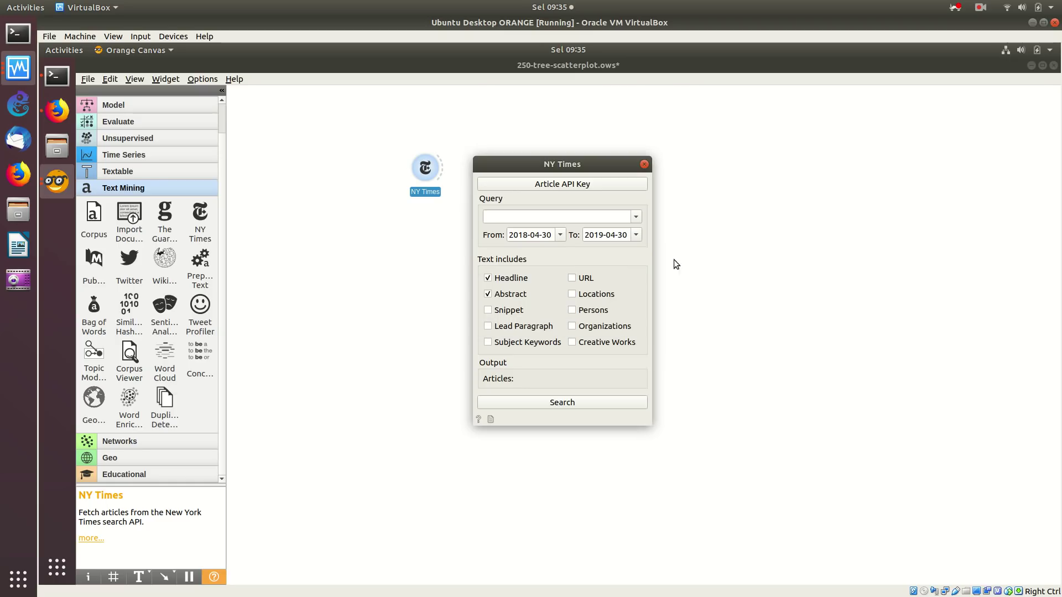
left_click(643, 162)
Delete the NY Times widget from the canvas
left_click_drag(347, 137, 474, 208)
key("space")
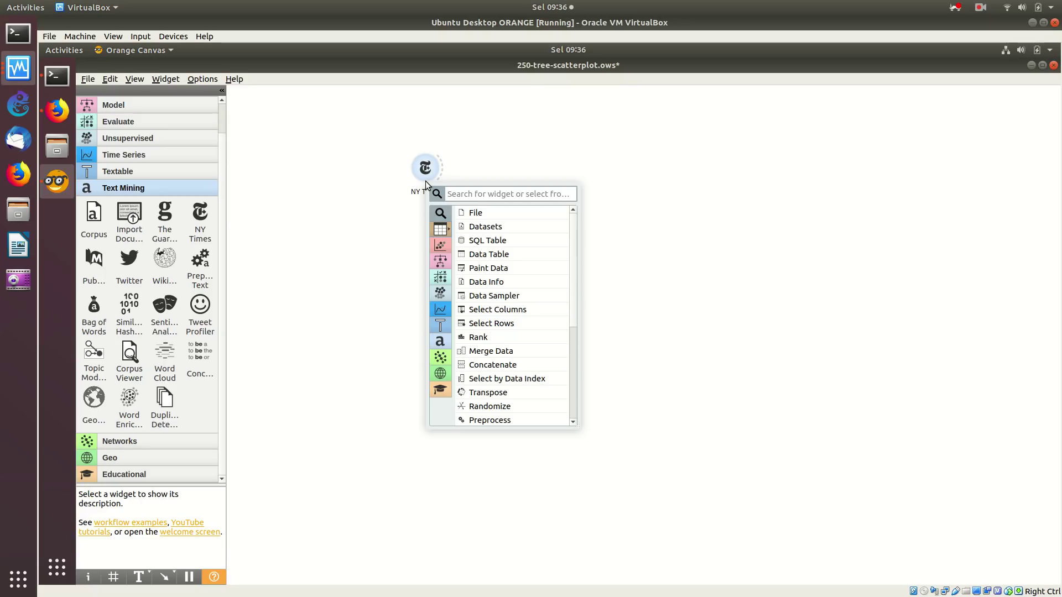
left_click(446, 167)
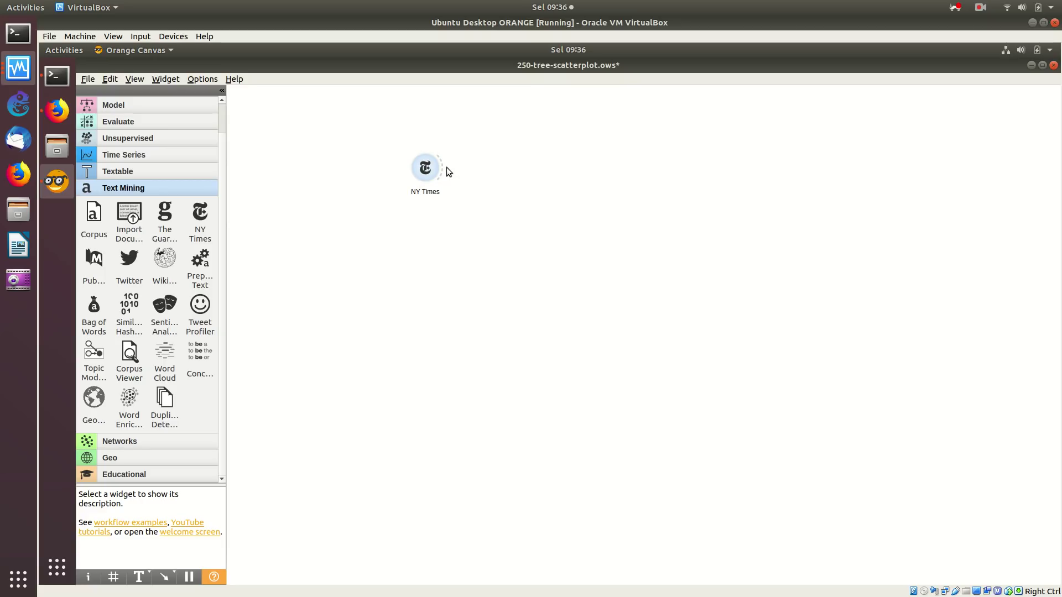
right_click(437, 171)
left_click(470, 193)
key("Delete")
Add The Guardian widget to the canvas, confirm its API key dialog, and include Tags in the article text
left_click_drag(161, 219, 446, 163)
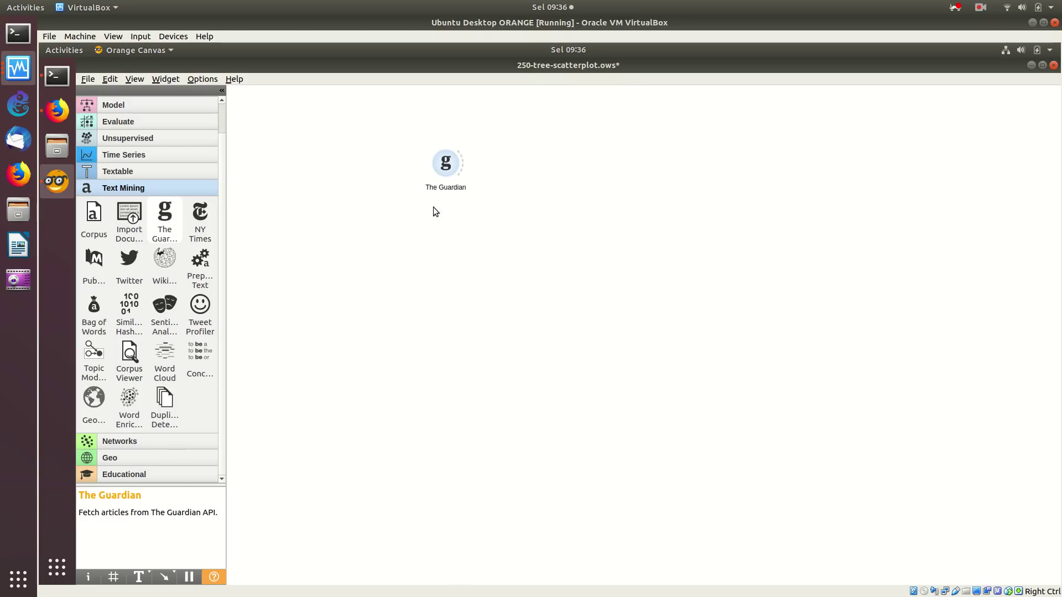
double_click(446, 163)
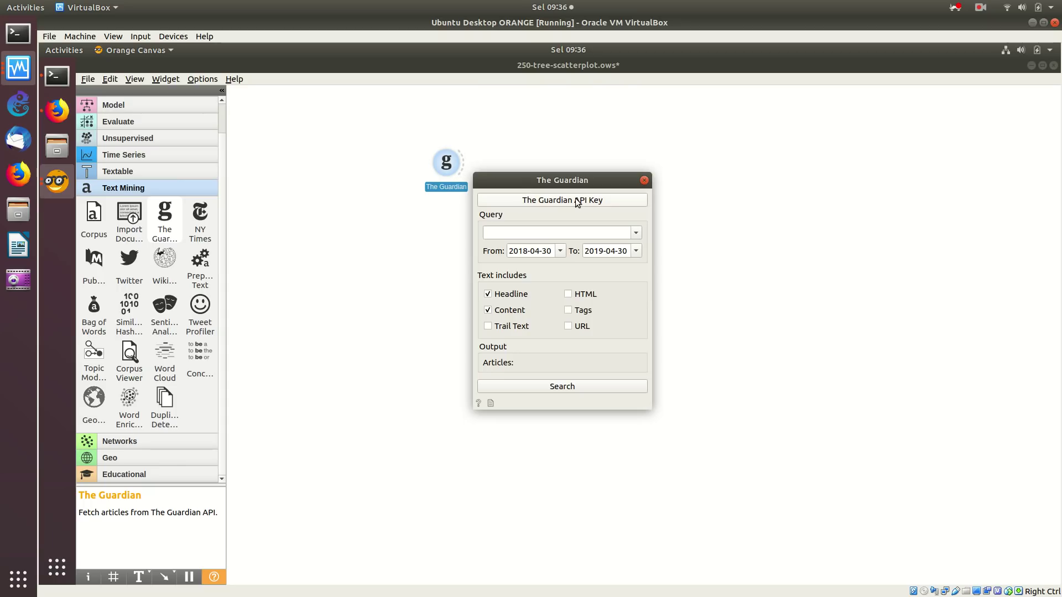
left_click(575, 201)
left_click(526, 302)
left_click(582, 310)
Search The Guardian for articles matching "trump" and stop the retrieval before it completes
left_click(555, 233)
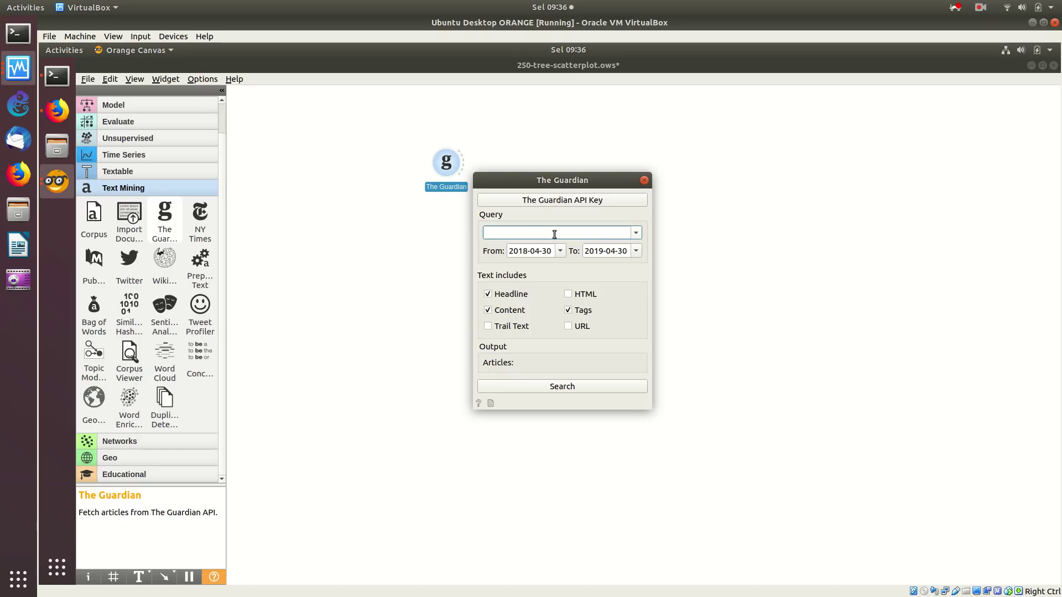
left_click(555, 234)
type("trump")
left_click(535, 388)
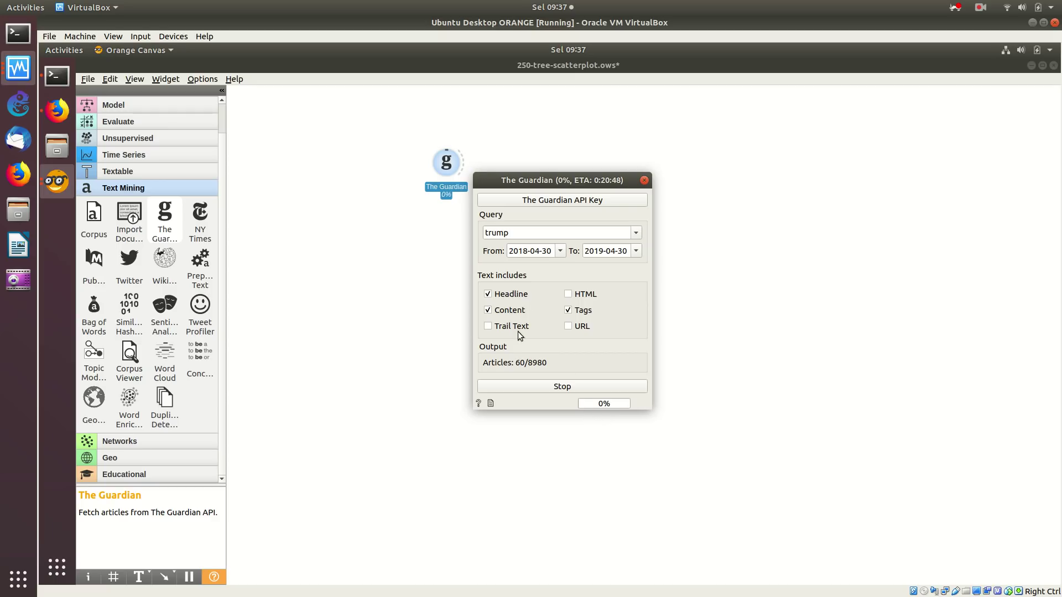
left_click(546, 387)
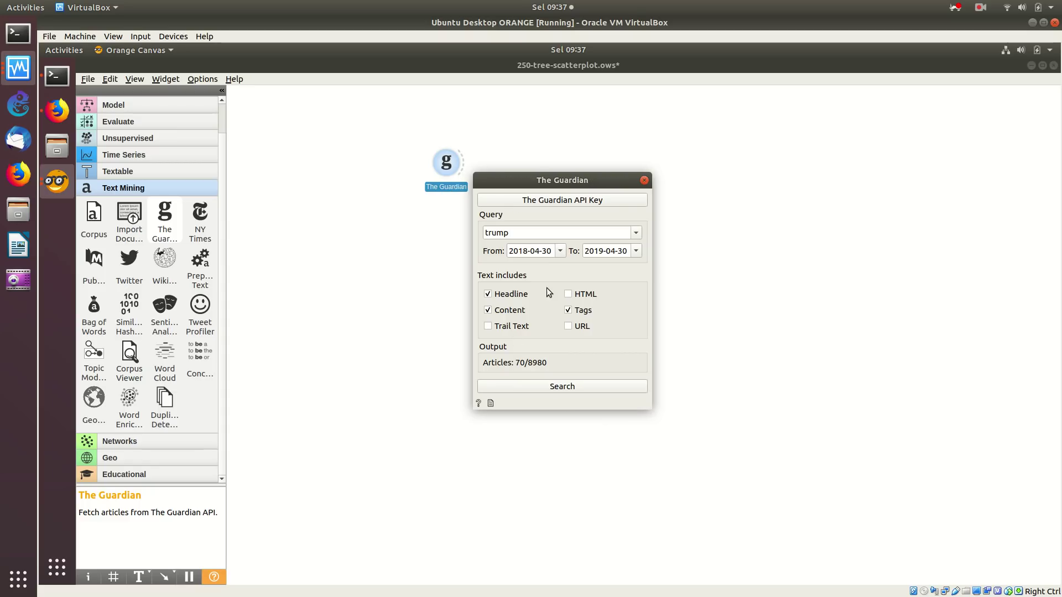
Replace the Guardian query with "jokowi", fetch the matching articles, and close the widget's window
left_click(608, 252)
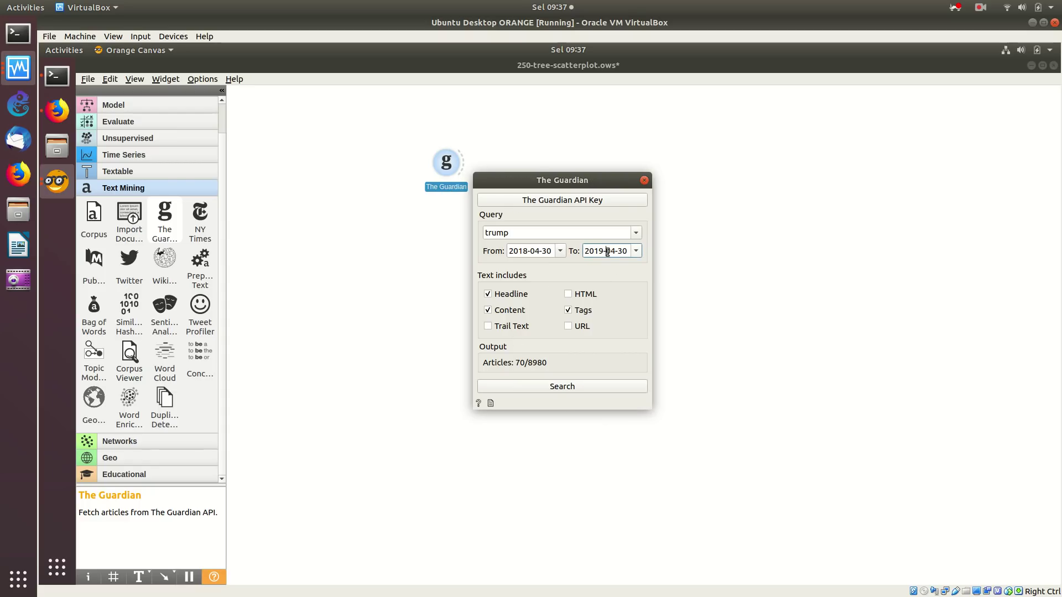
left_click(532, 231)
key("BackSpace")
key("BackSpace")
key("BackSpace")
key("BackSpace")
key("BackSpace")
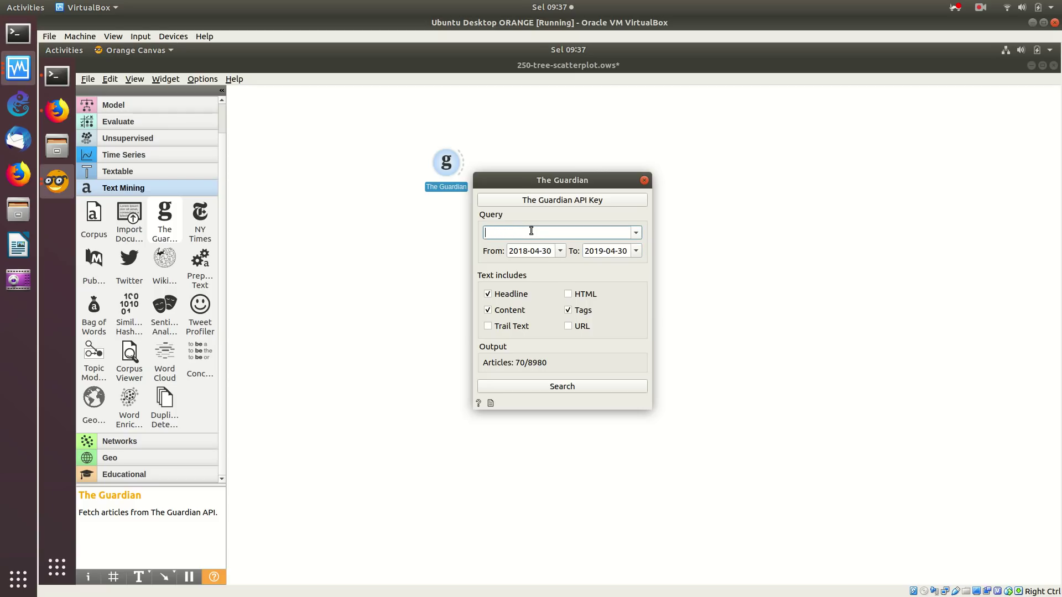
type("jokowi")
left_click(552, 387)
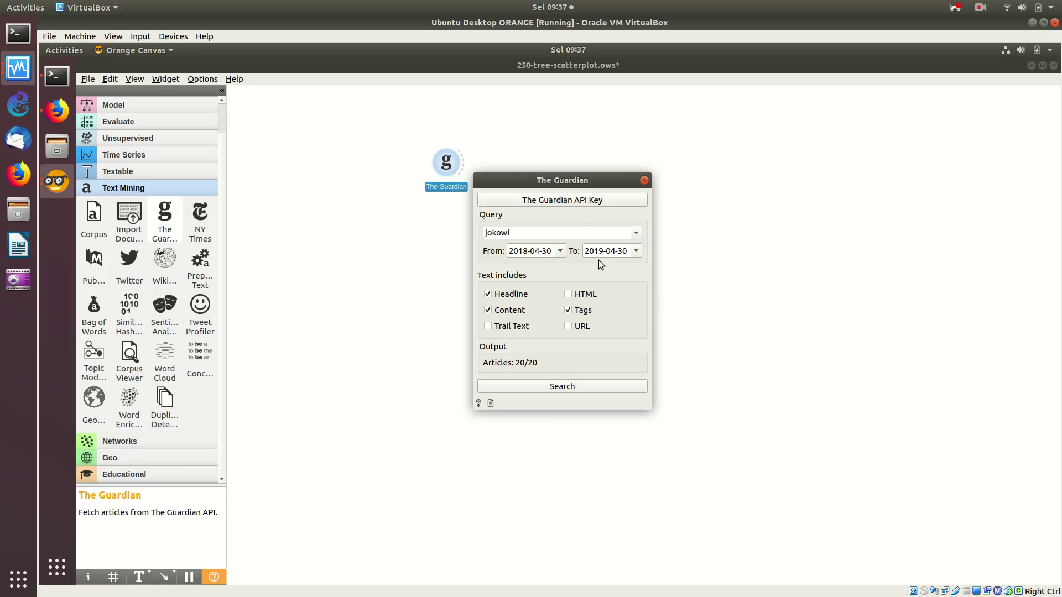
left_click(643, 180)
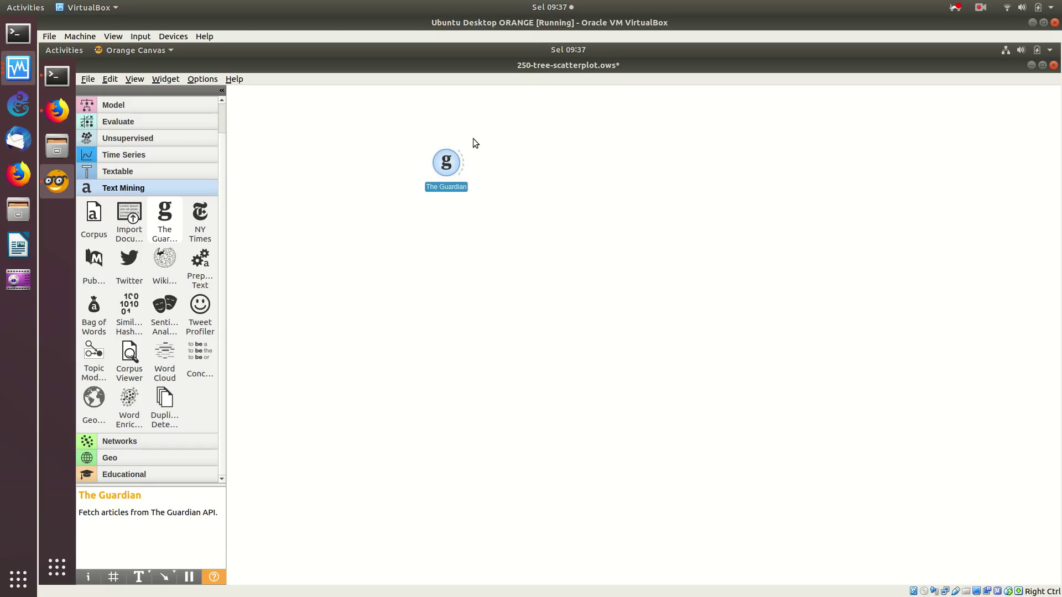
Add a Preprocess Text widget to the canvas beside The Guardian widget
left_click(202, 276)
left_click_drag(203, 277, 593, 218)
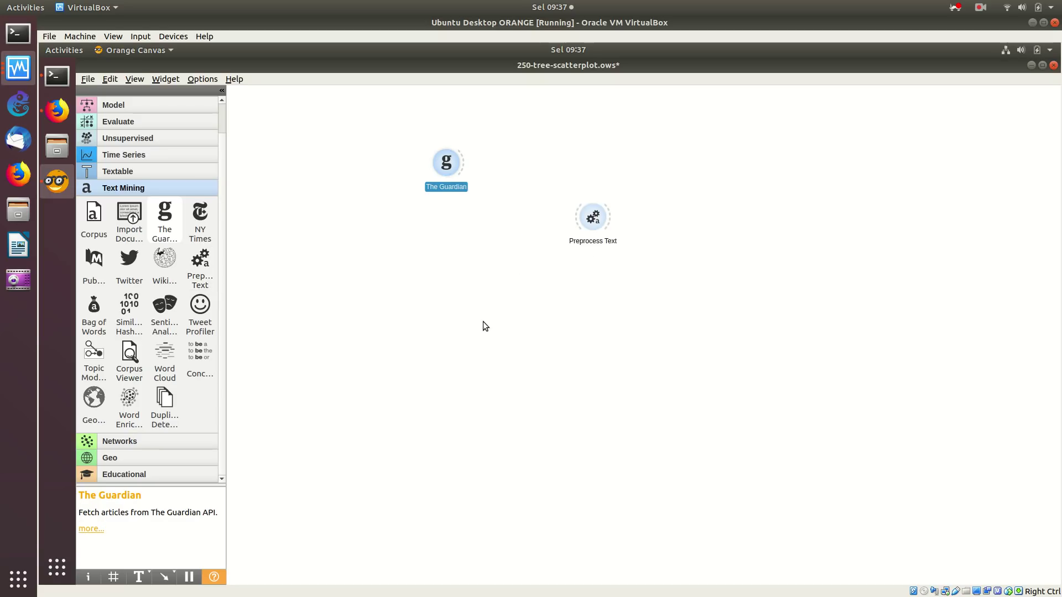
Dismiss the NLTK data notice in Preprocess Text and enable the Parse html and Remove urls transformations, closing its window
double_click(594, 221)
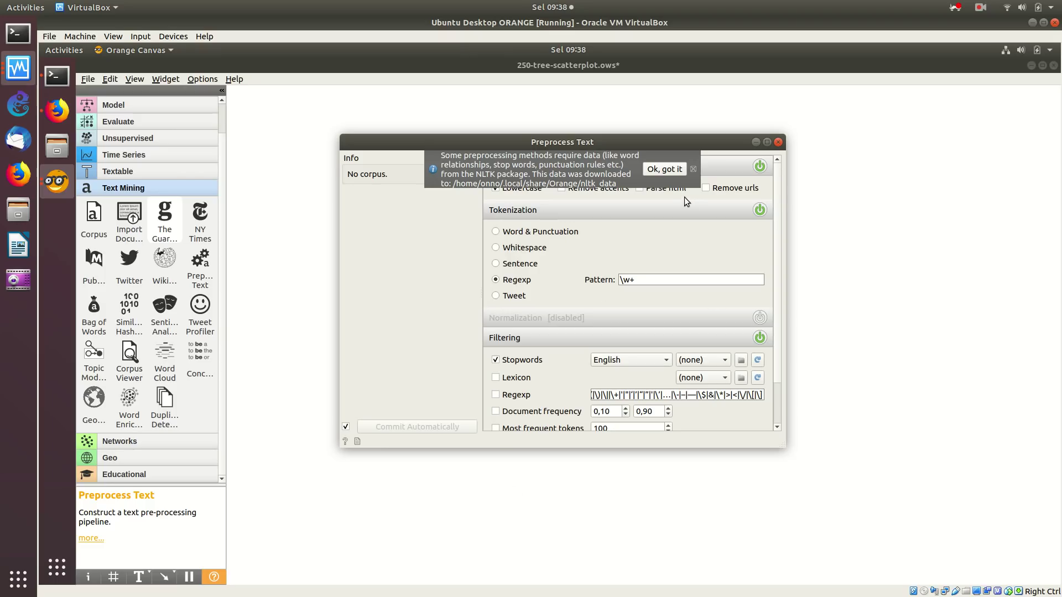
left_click(658, 170)
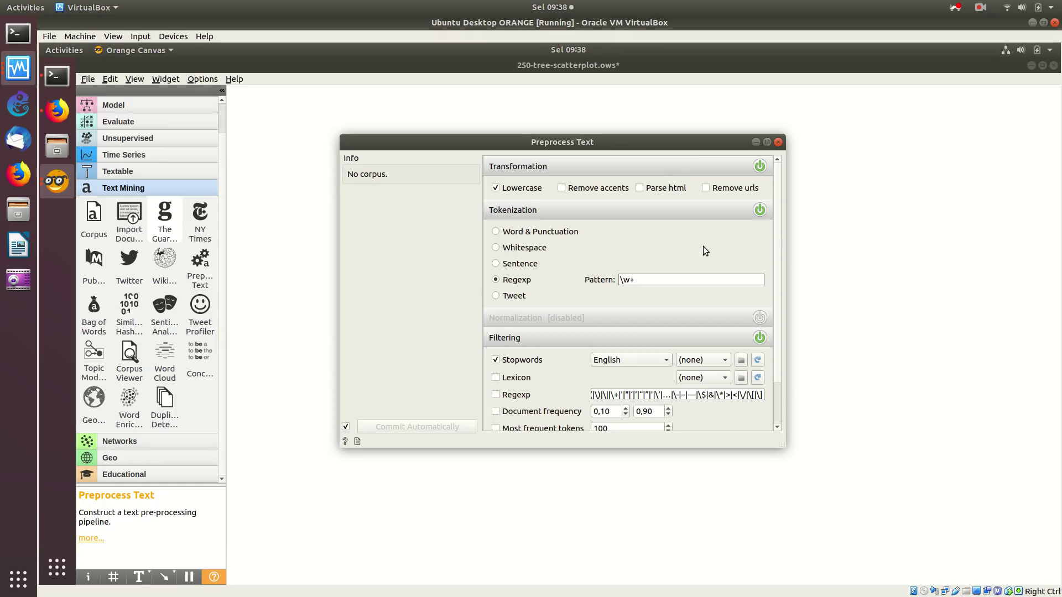
left_click(703, 188)
left_click(783, 141)
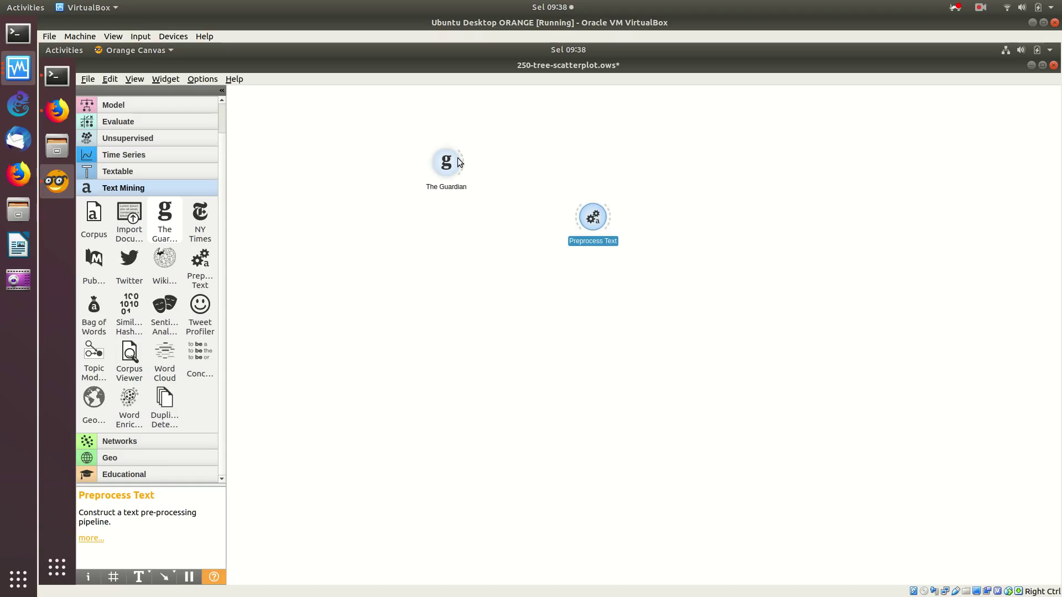
Connect The Guardian to Preprocess Text, and add a Word Cloud widget linked to the Preprocess Text output
left_click_drag(465, 162, 483, 171)
left_click_drag(555, 206, 578, 217)
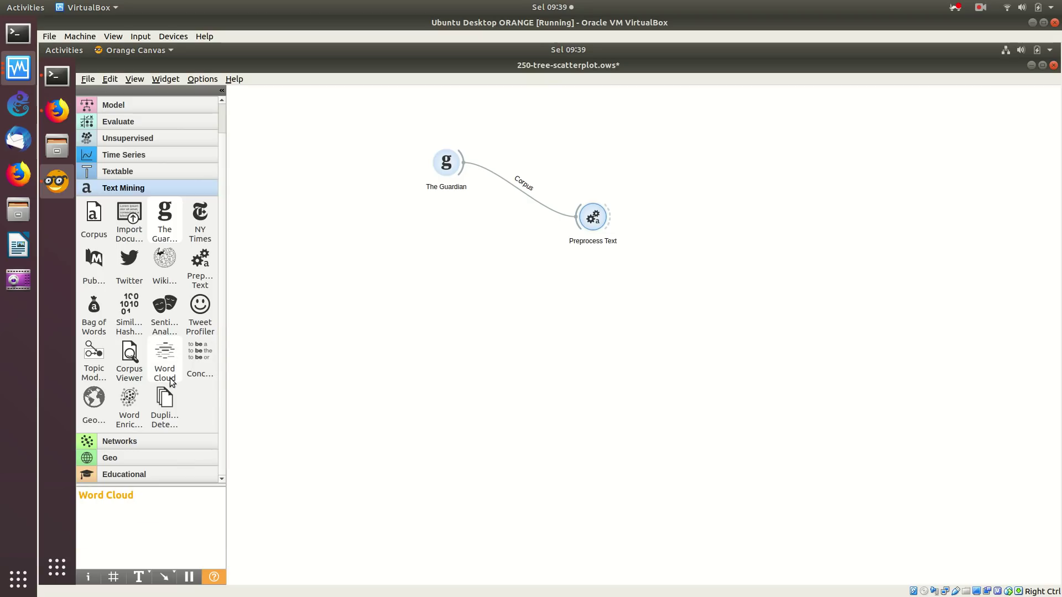
left_click_drag(168, 367, 754, 205)
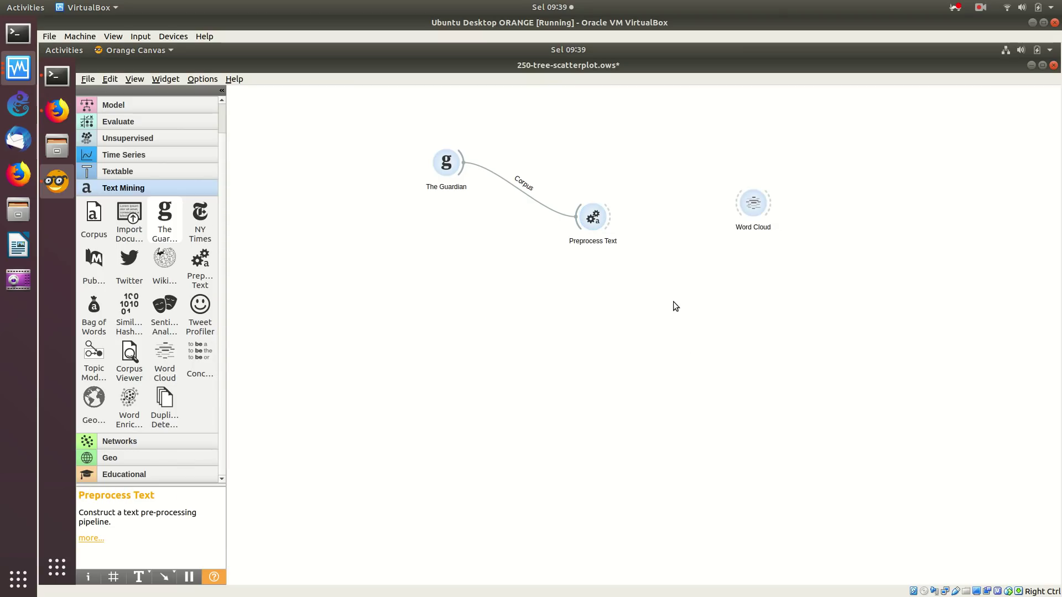
left_click_drag(611, 217, 747, 203)
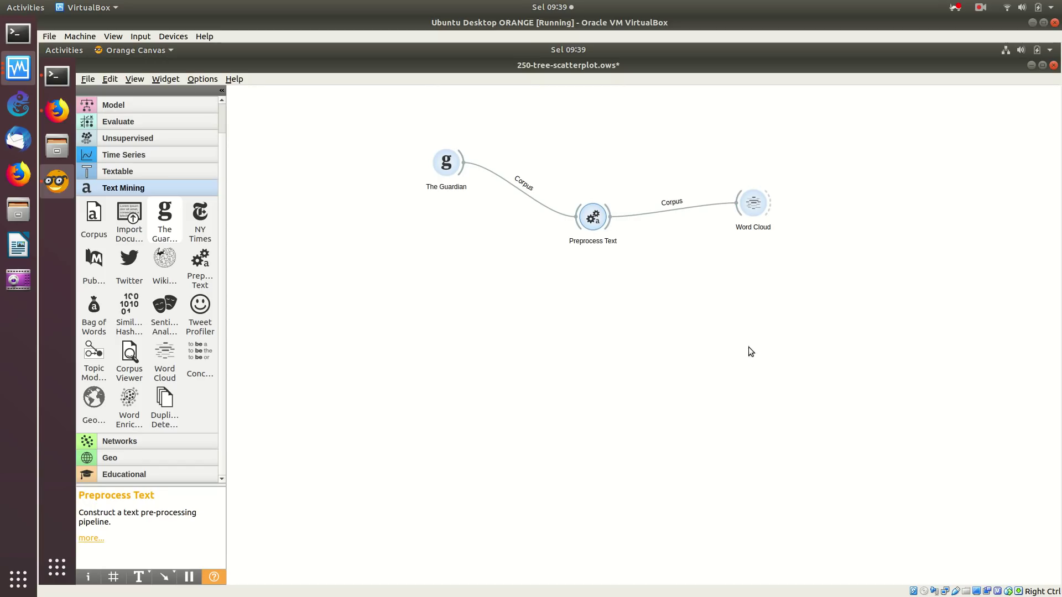
View the word cloud of the jokowi articles in a maximized window and close it
double_click(755, 203)
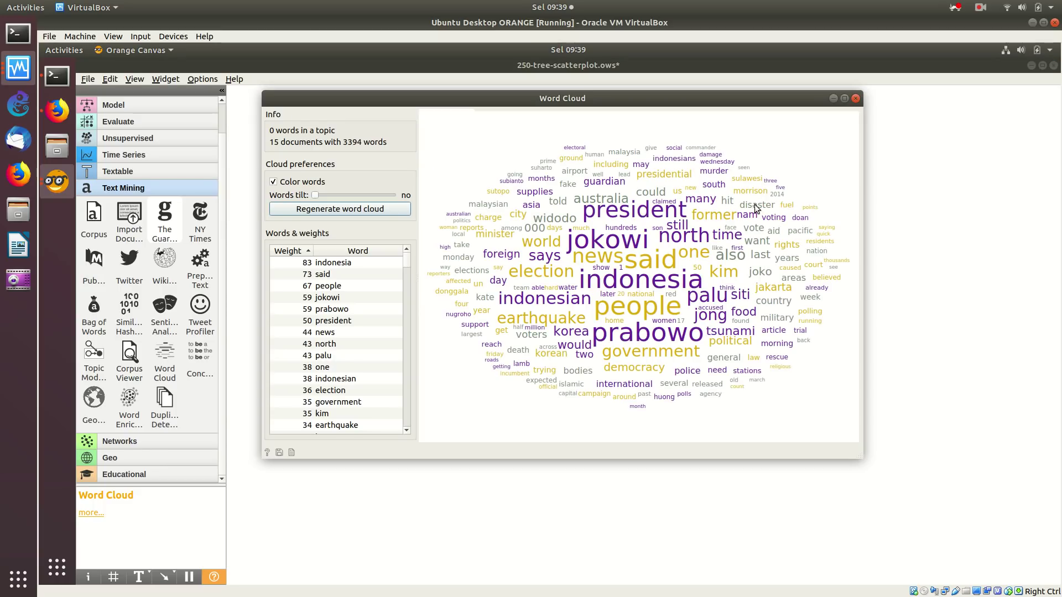
left_click(844, 99)
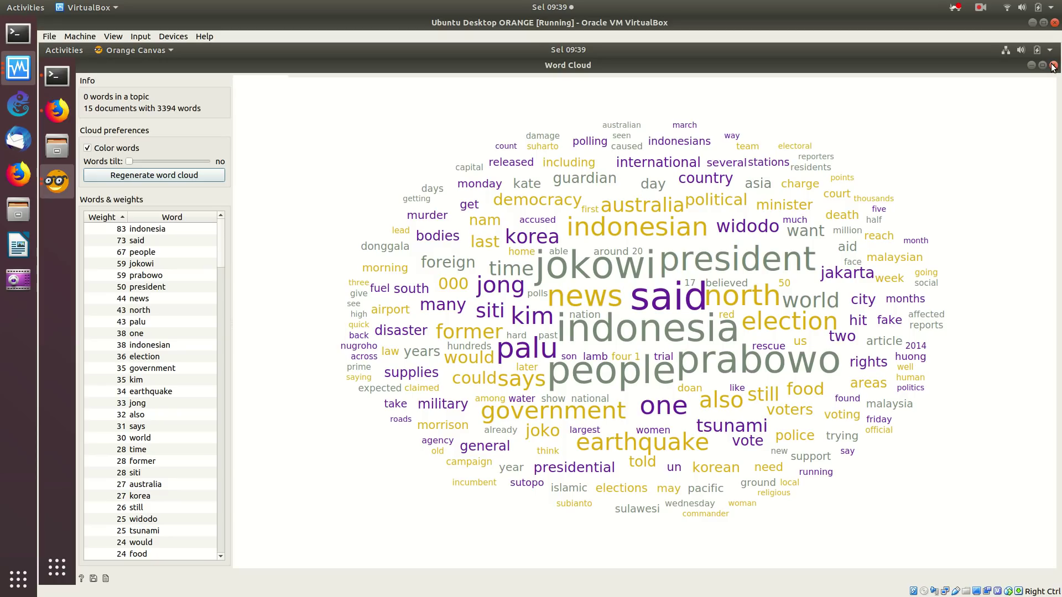
left_click(1053, 66)
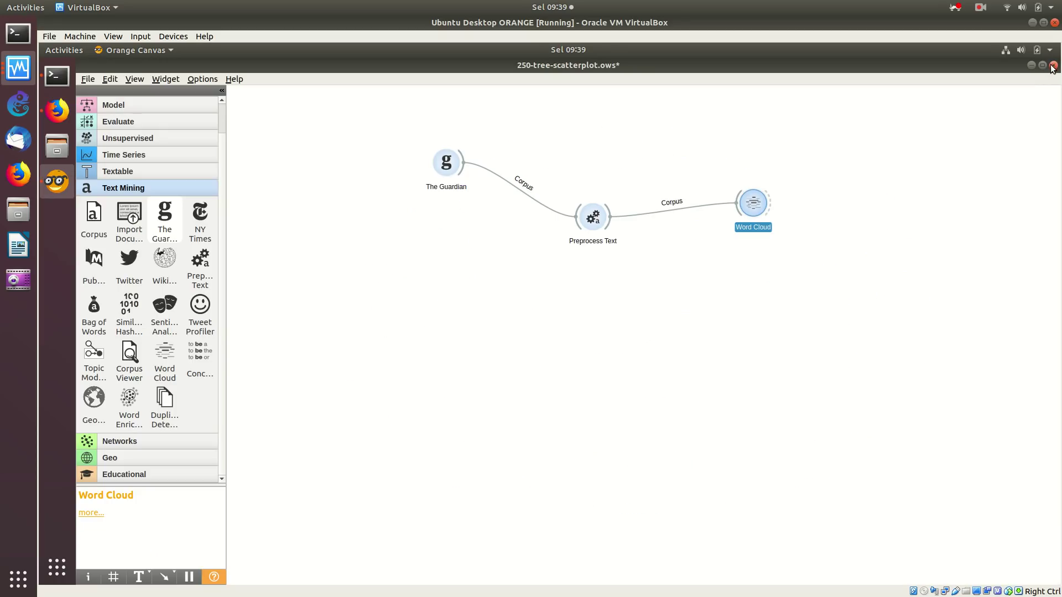
Select The Guardian, Preprocess Text and Word Cloud widgets and remove them all from the canvas
right_click(859, 231)
key("Escape")
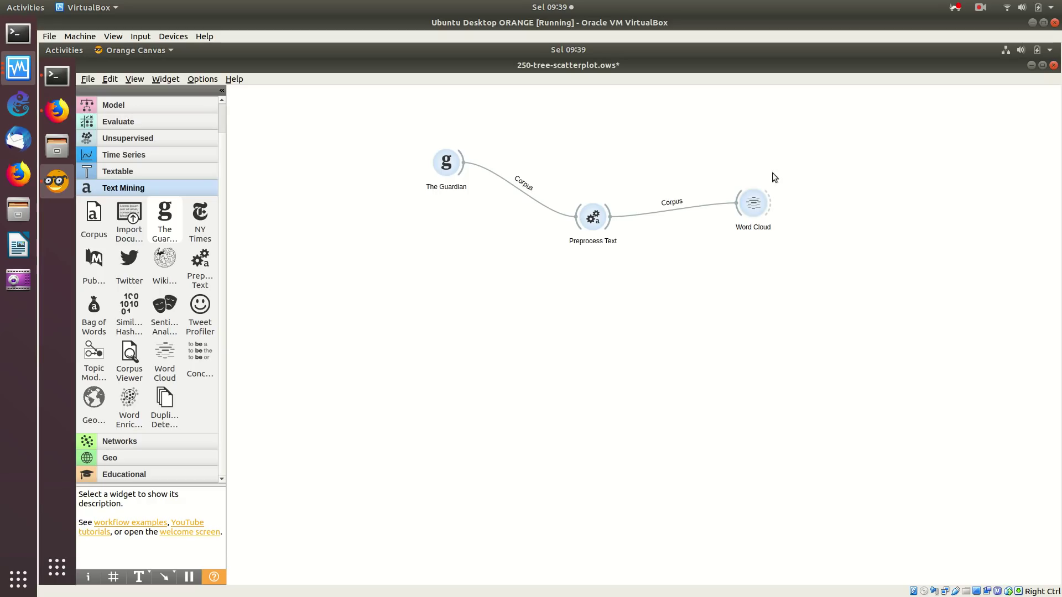
left_click_drag(388, 114, 951, 417)
right_click(753, 211)
left_click(788, 244)
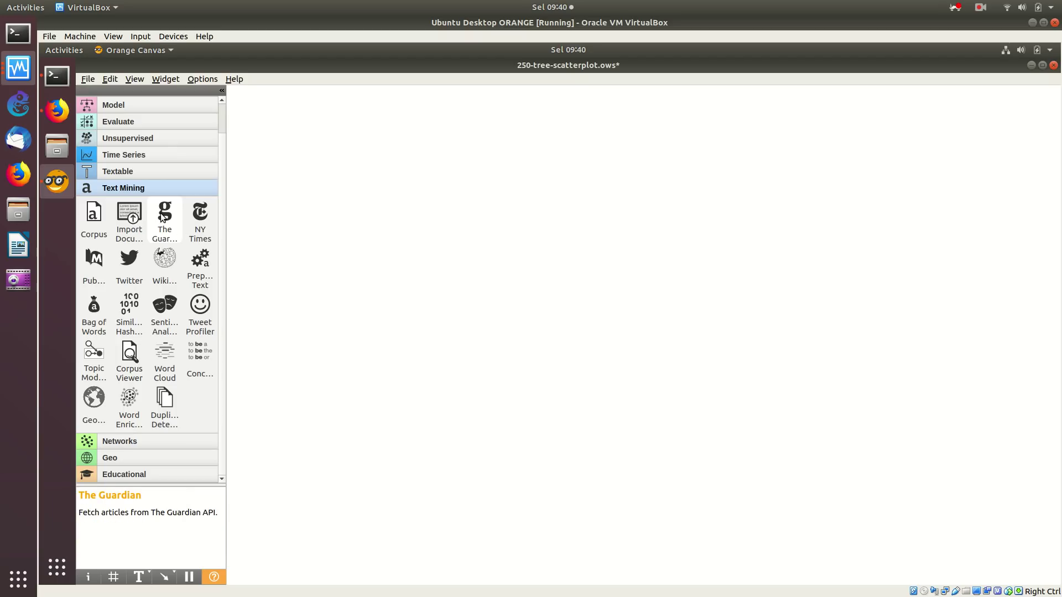
Add a new Guardian widget, fetch the articles matching "prabowo", and close its window
left_click_drag(163, 213, 384, 177)
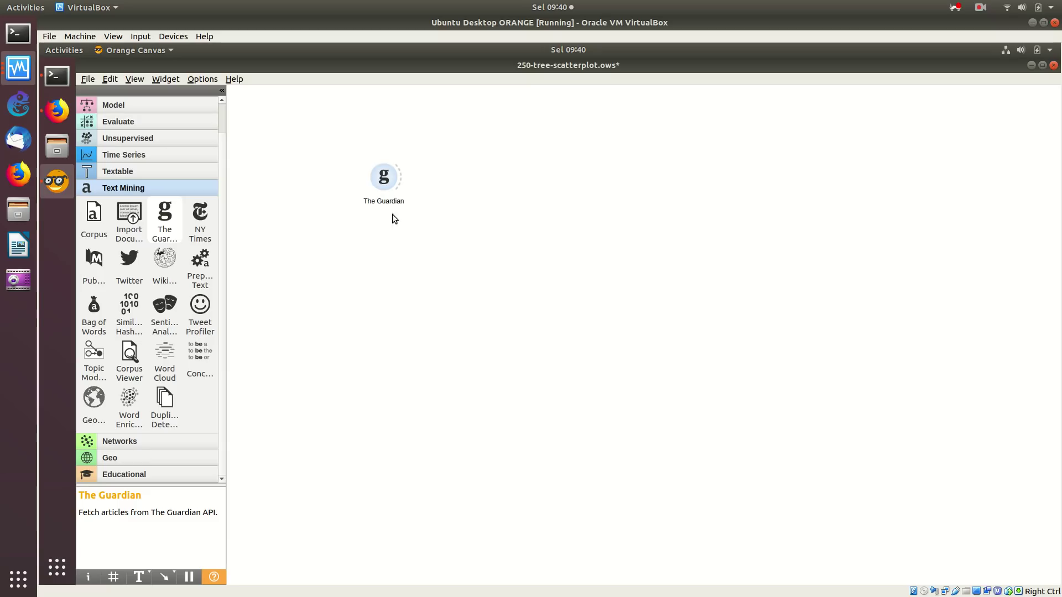
double_click(391, 180)
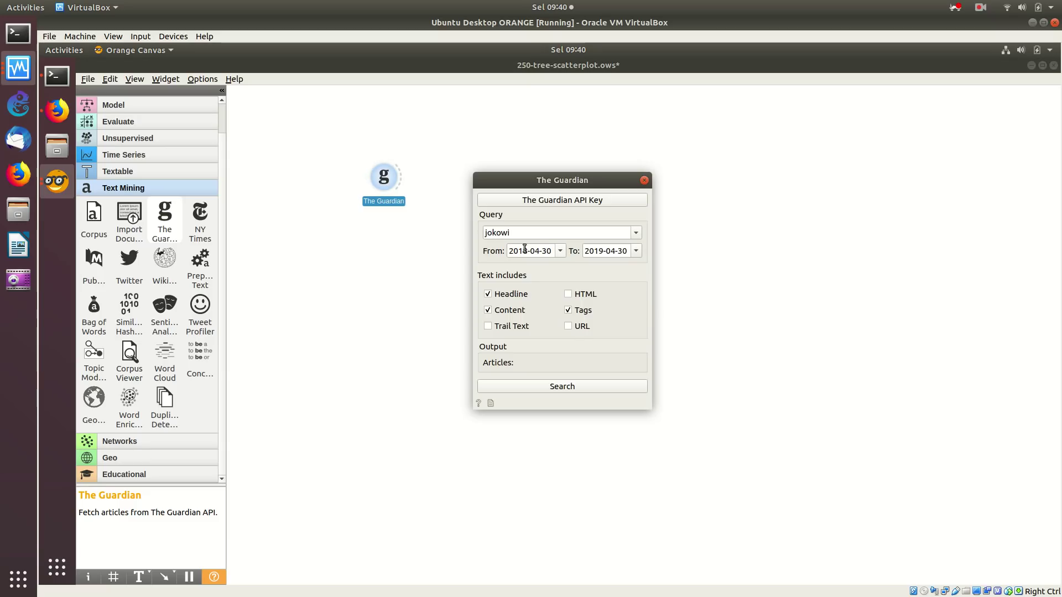
double_click(529, 233)
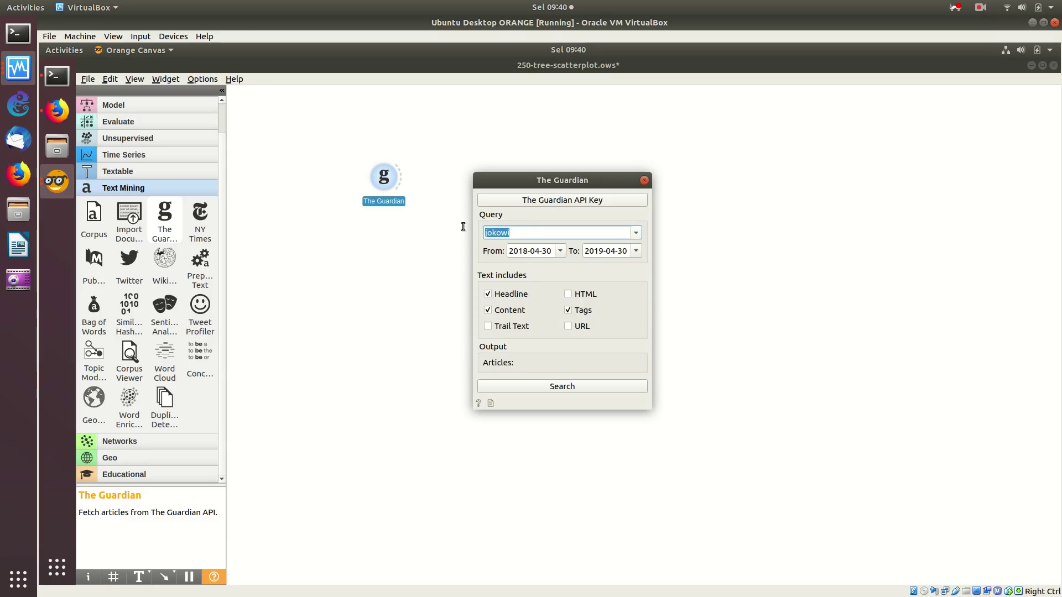
type("pra")
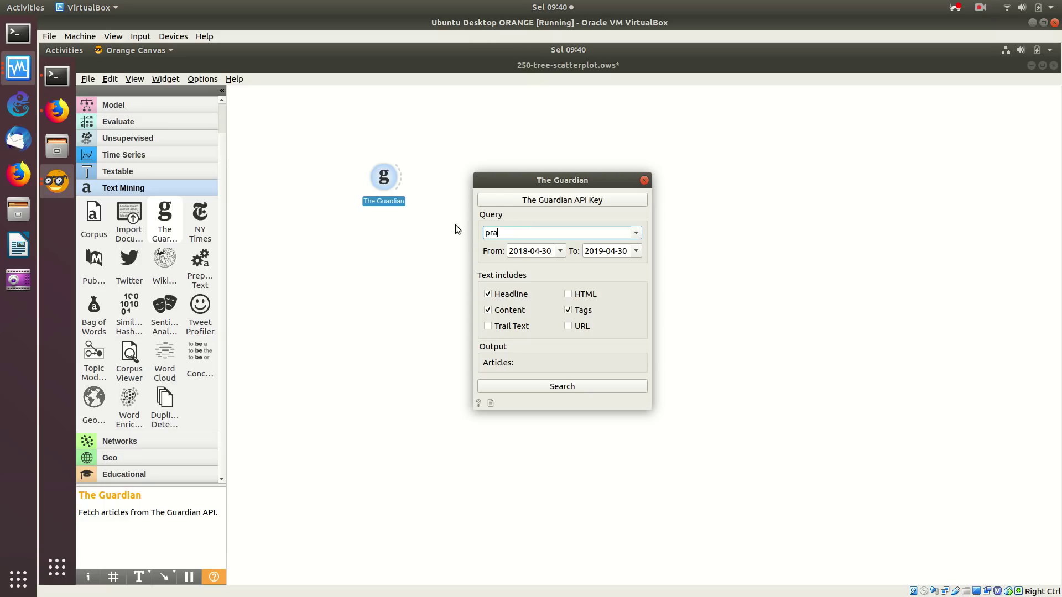
type("bowo")
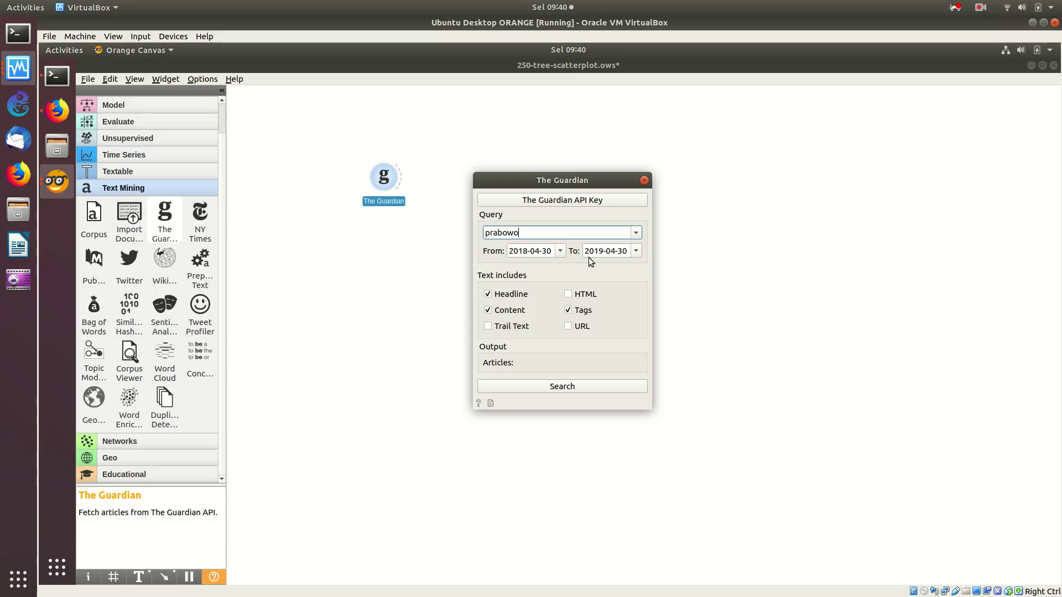
left_click(540, 388)
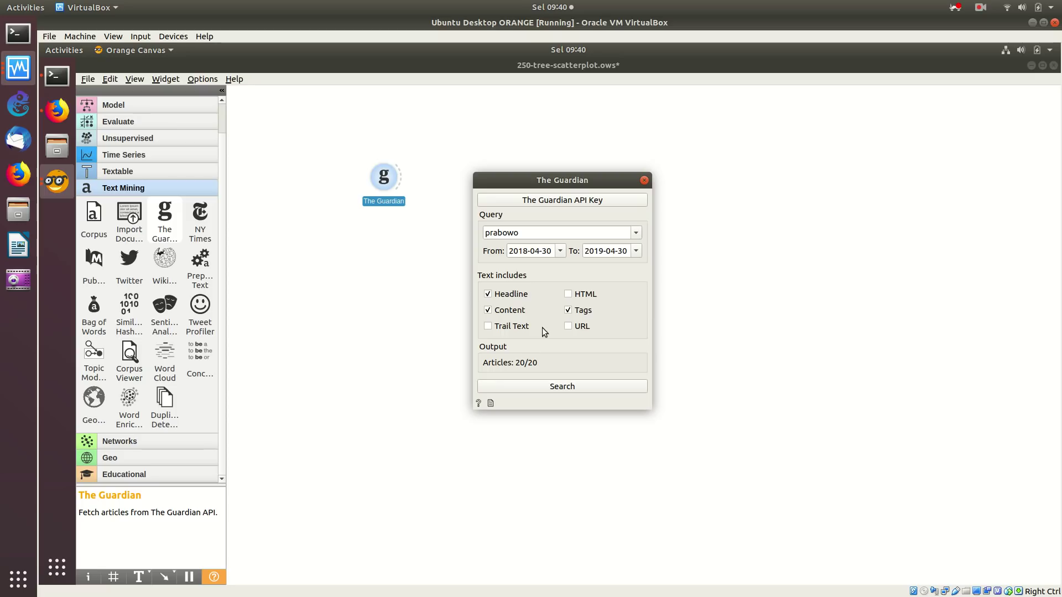
left_click(644, 181)
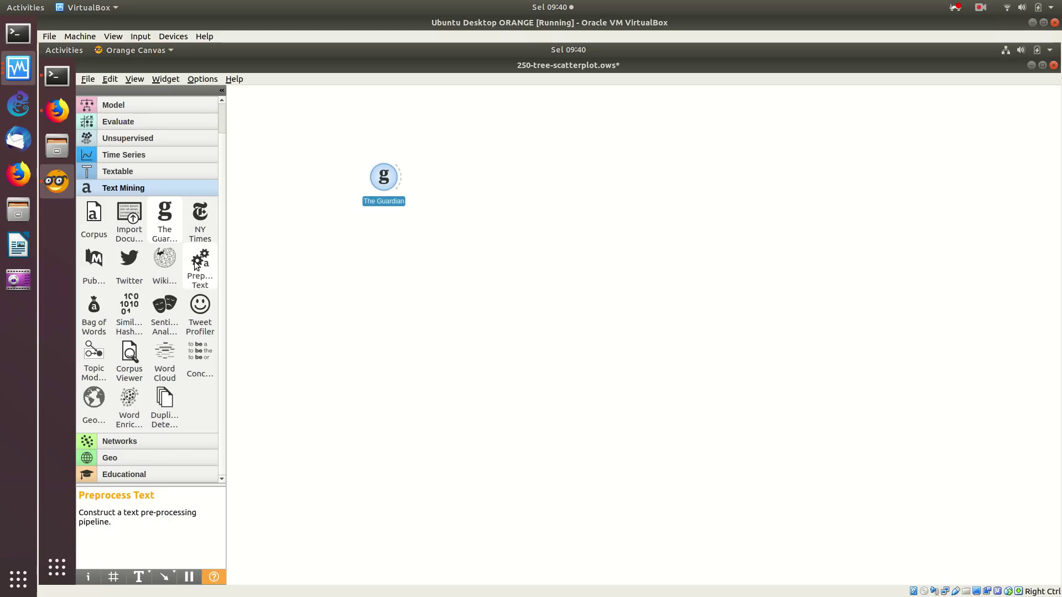
Add a Preprocess Text widget beside The Guardian and check its available stopword languages, keeping English
left_click_drag(195, 265, 513, 202)
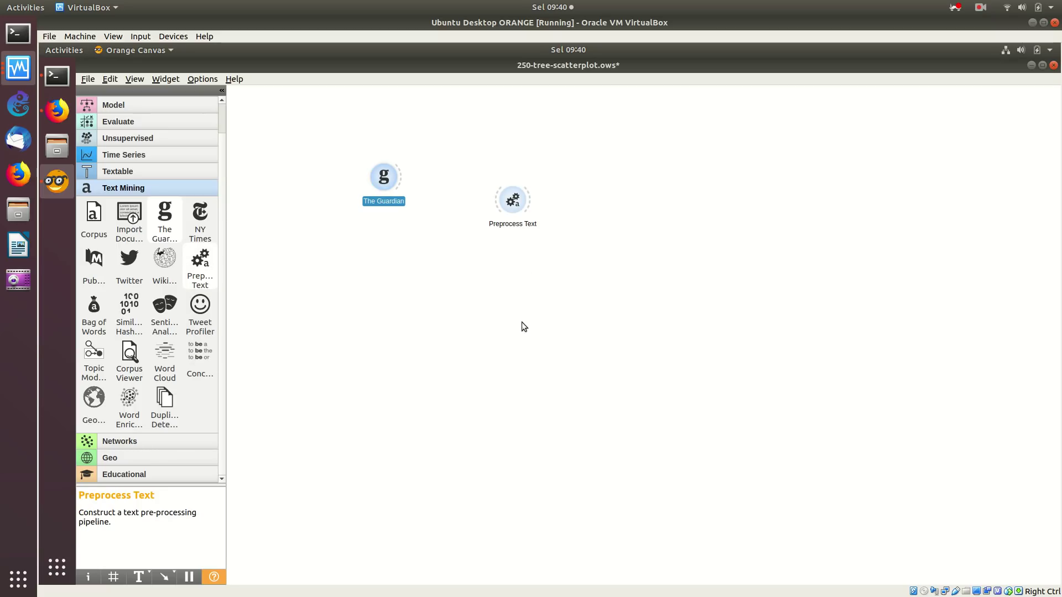
double_click(513, 200)
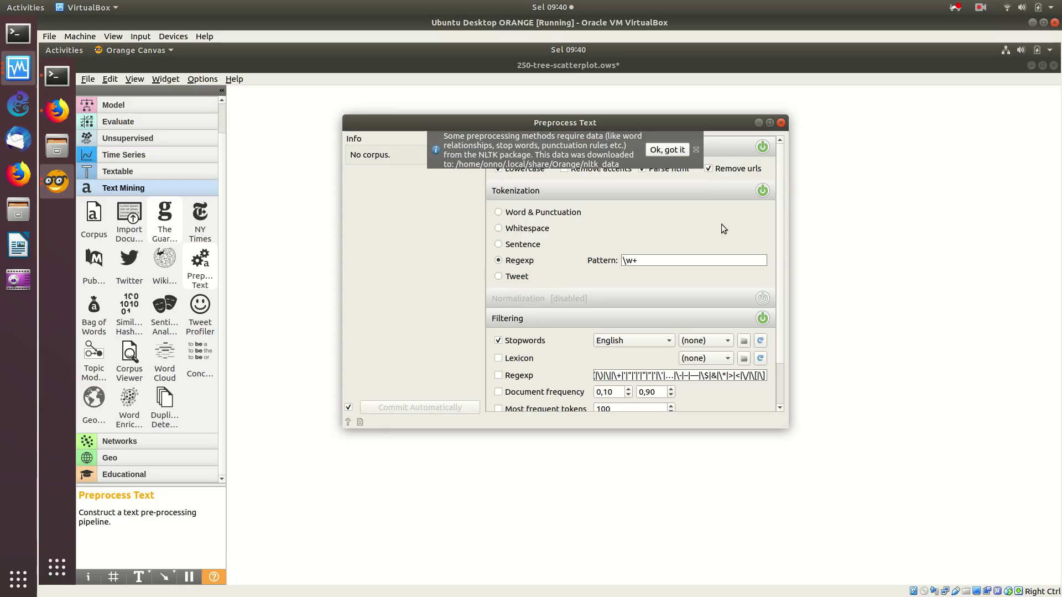
left_click(632, 338)
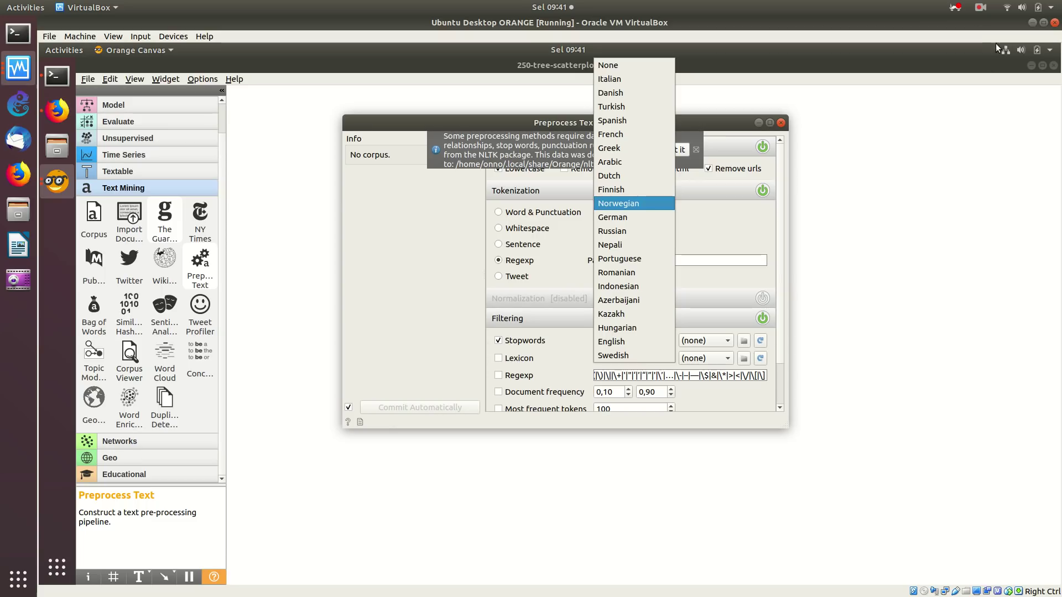
left_click(977, 72)
left_click(780, 123)
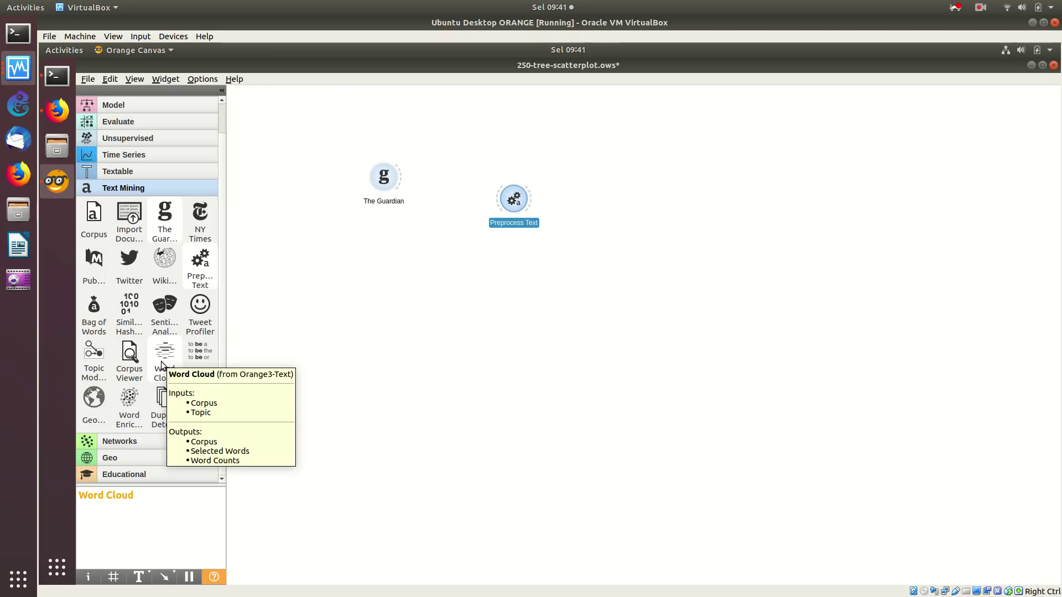
Add a Word Cloud widget fed from The Guardian through Preprocess Text, and view its word cloud of the prabowo articles
left_click_drag(164, 355, 679, 270)
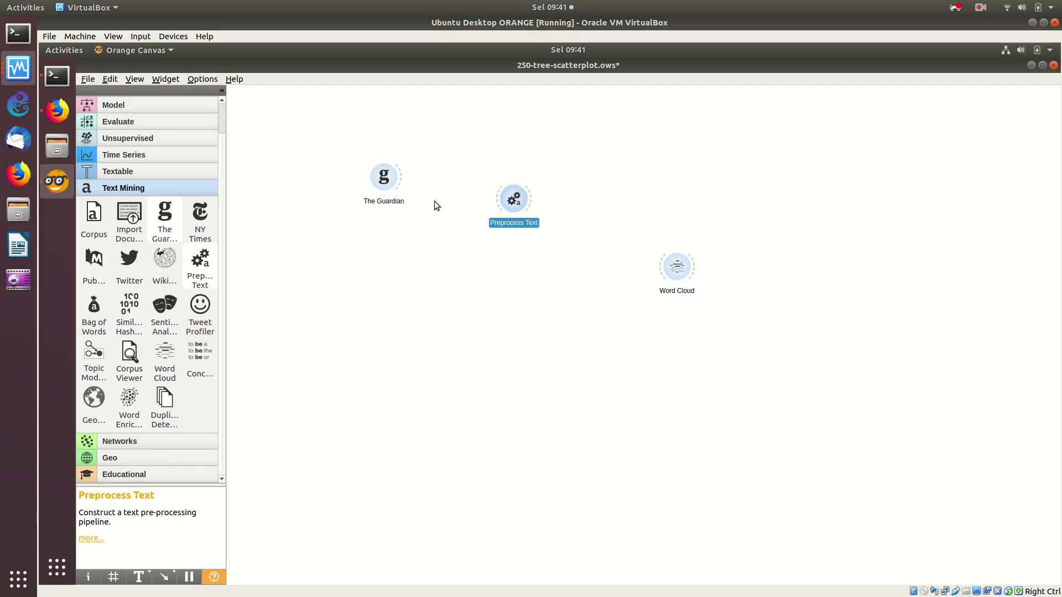
left_click_drag(400, 175, 662, 265)
double_click(672, 266)
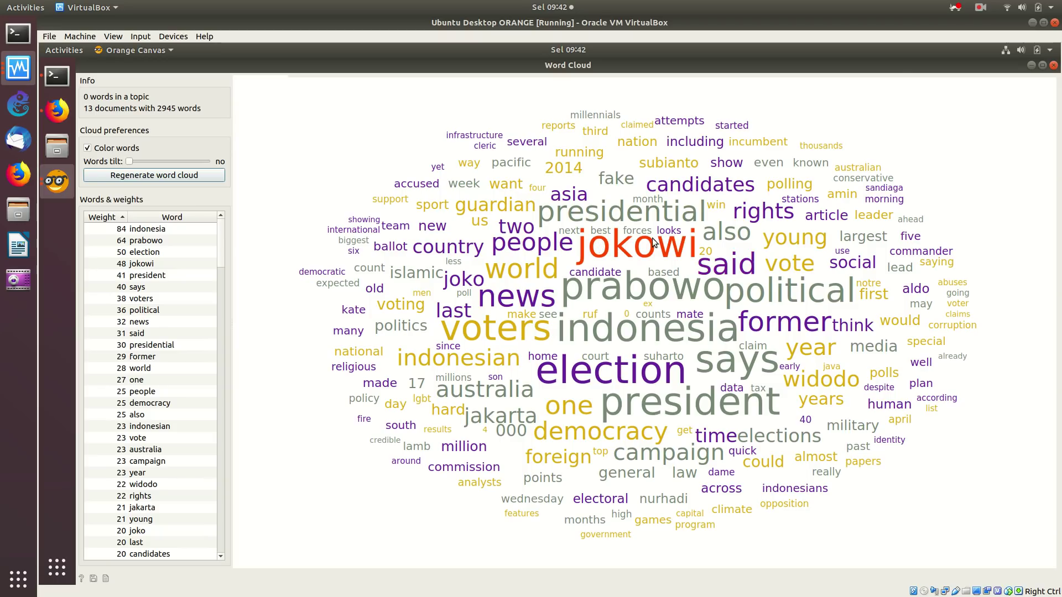
left_click(1054, 65)
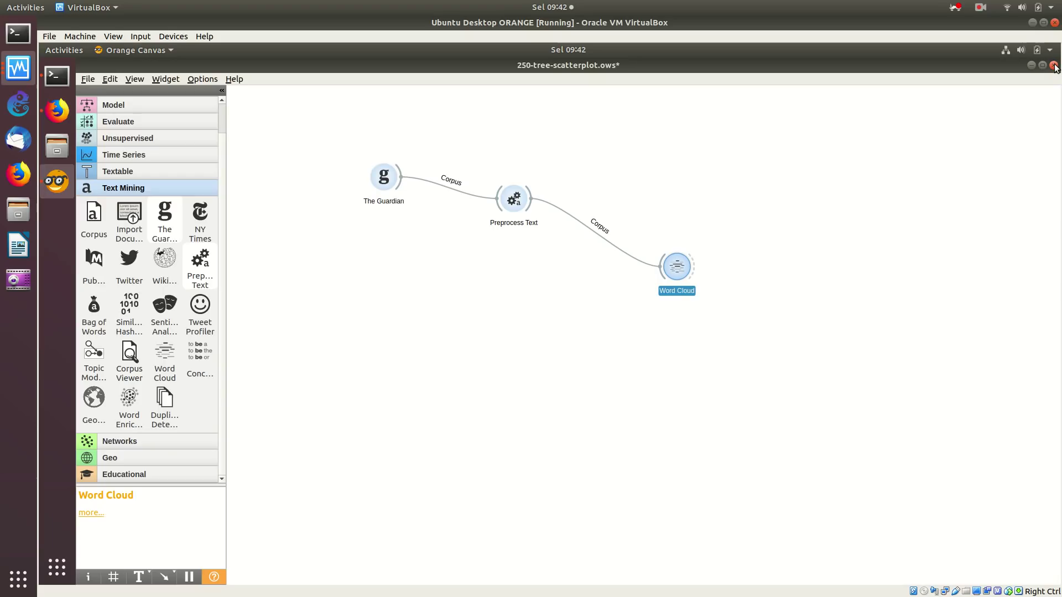
left_click(636, 138)
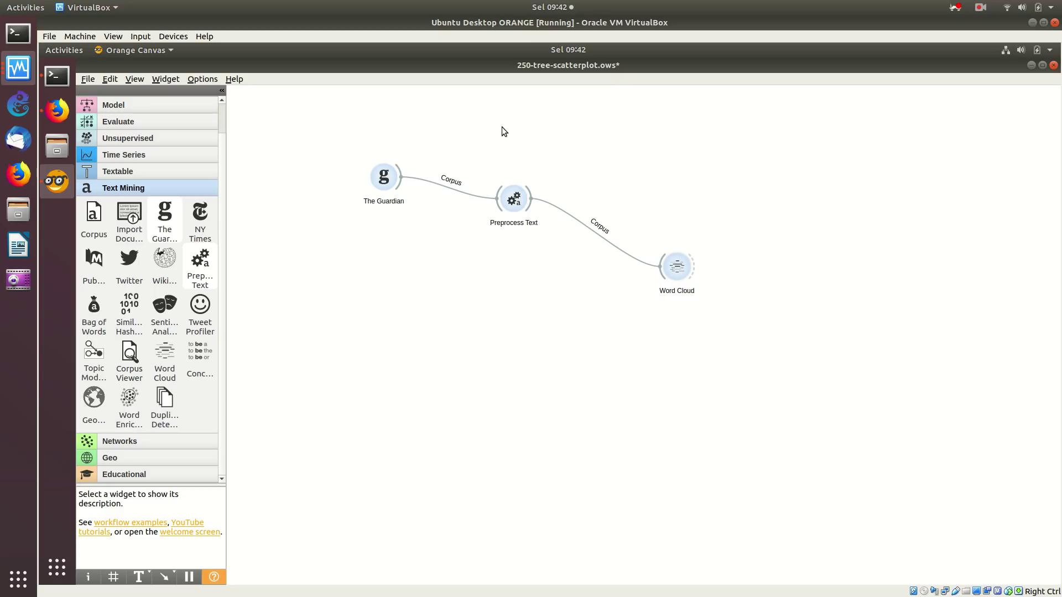
Clear the canvas by deleting the whole prabowo word cloud workflow
left_click_drag(352, 160, 841, 400)
right_click(675, 282)
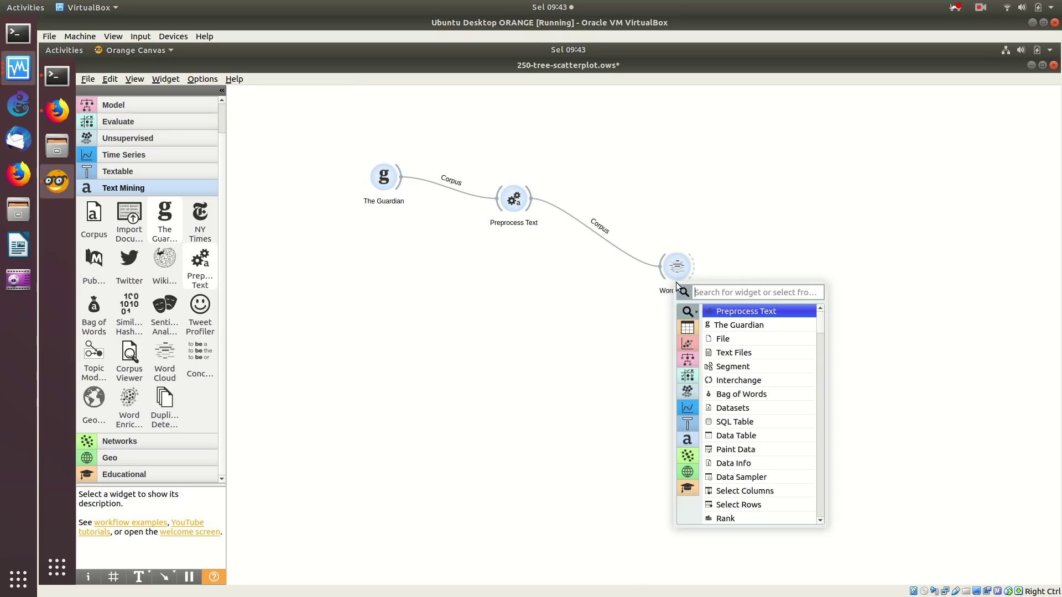
left_click(715, 222)
left_click_drag(323, 128, 824, 356)
key("Delete")
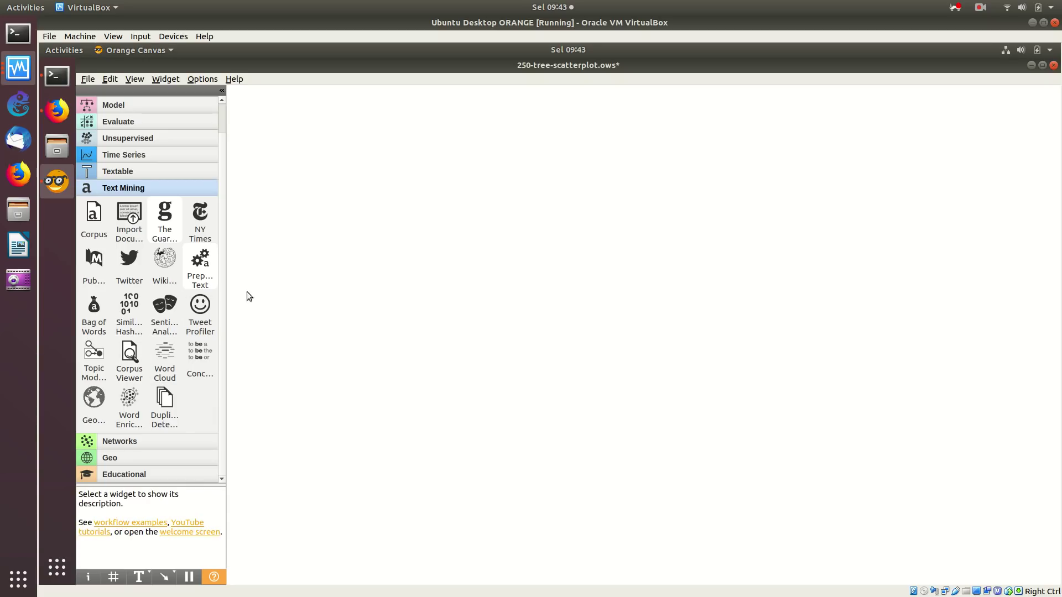
Add a Twitter widget to the canvas and confirm its stored API credentials
left_click_drag(129, 259, 520, 191)
double_click(516, 194)
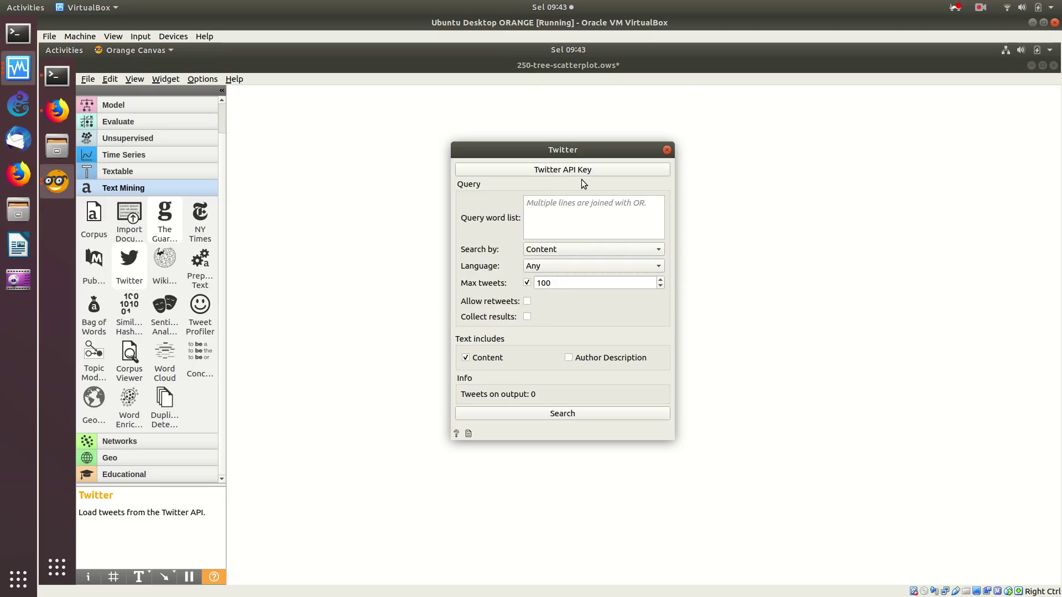
left_click(555, 172)
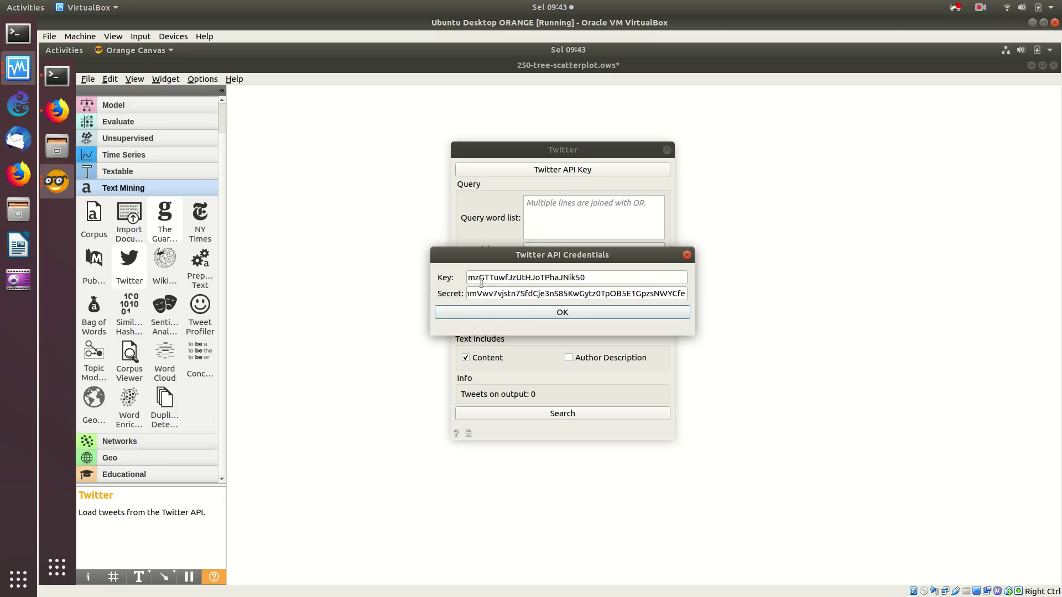
left_click(521, 313)
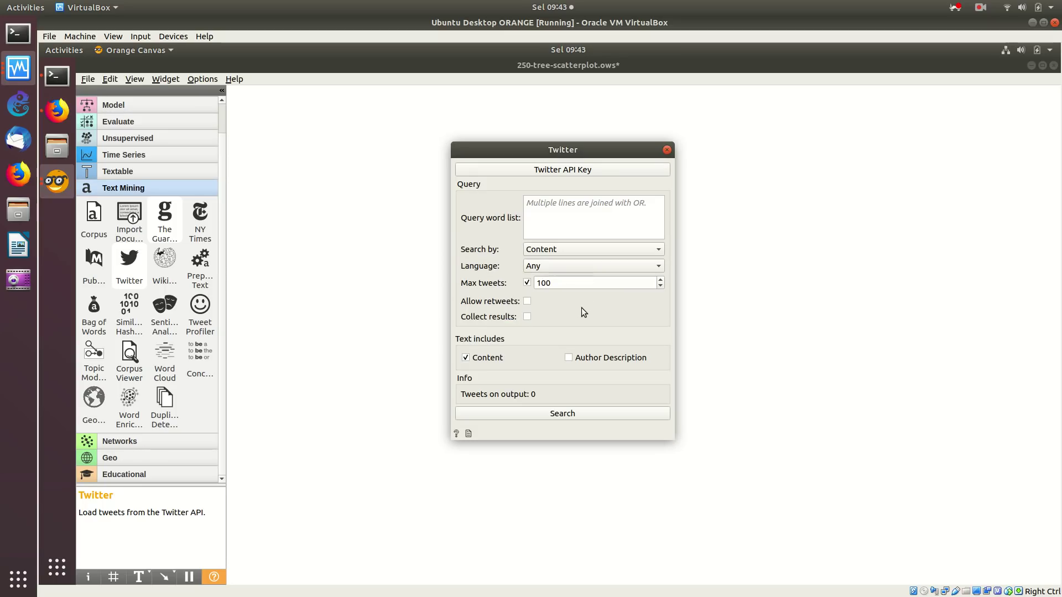
Switch to Firefox, load developer.twitter.com in a new tab, and go to the account menu
left_click(56, 113)
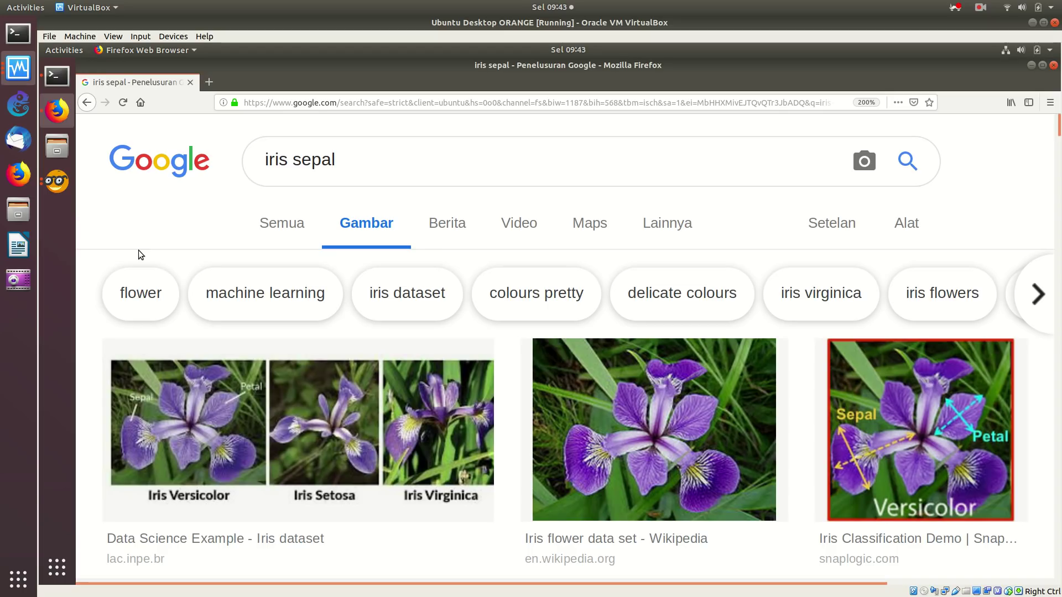
left_click(205, 82)
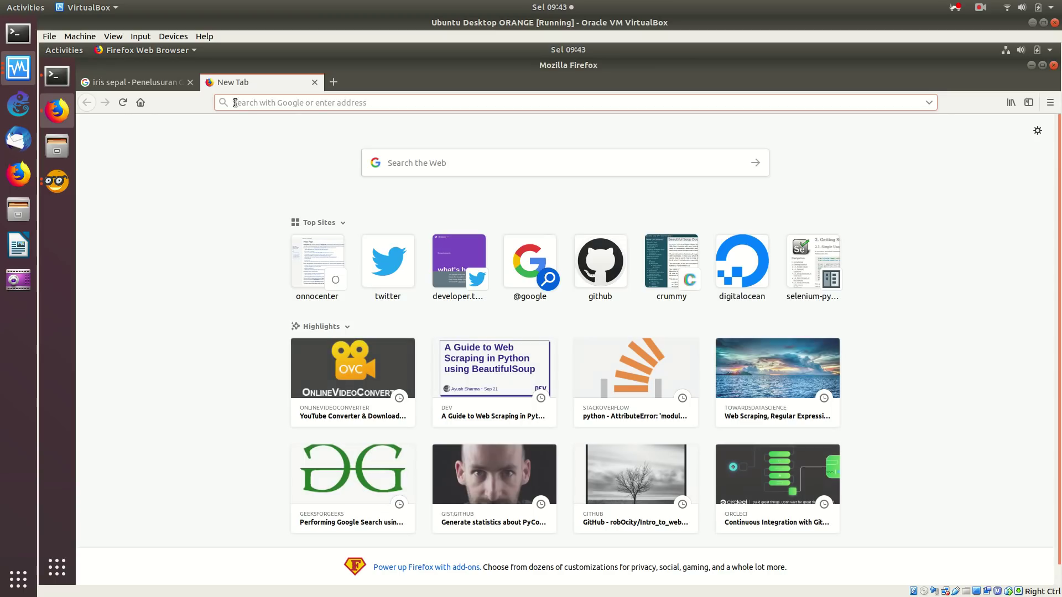
type("developer.twitter.com")
key("Return")
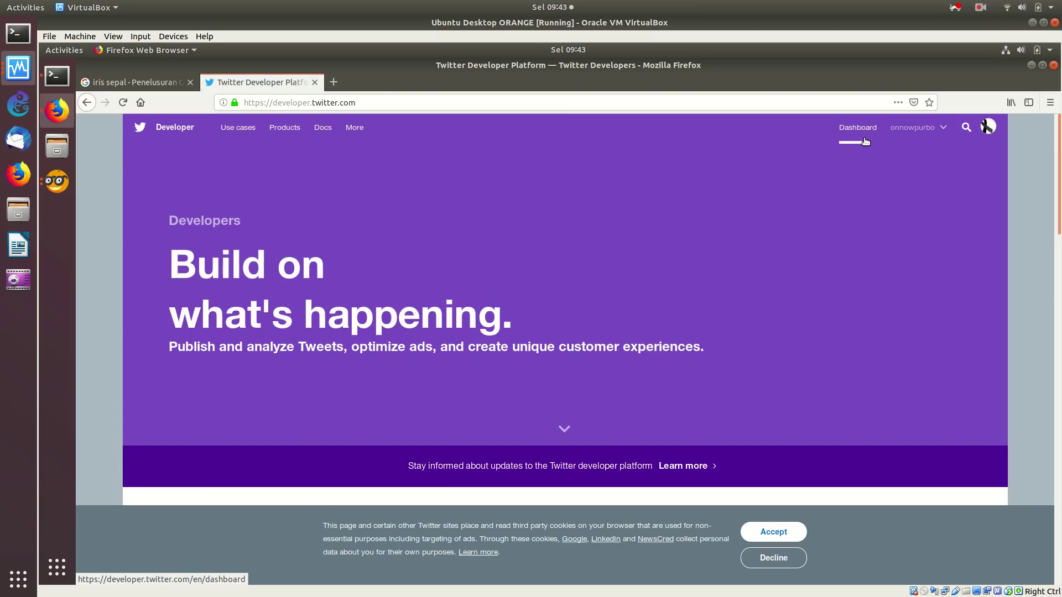
left_click(916, 136)
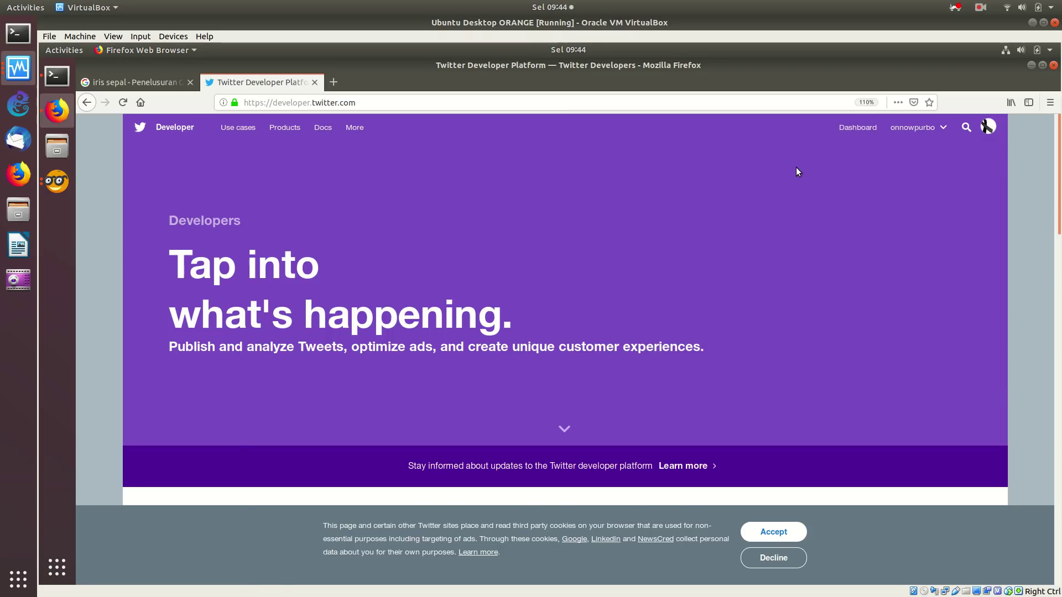
Enlarge the Twitter Developer page, open the dashboard, and go to the account's Apps list
key("ctrl+plus")
key("ctrl+plus")
key("ctrl+plus")
key("ctrl+plus")
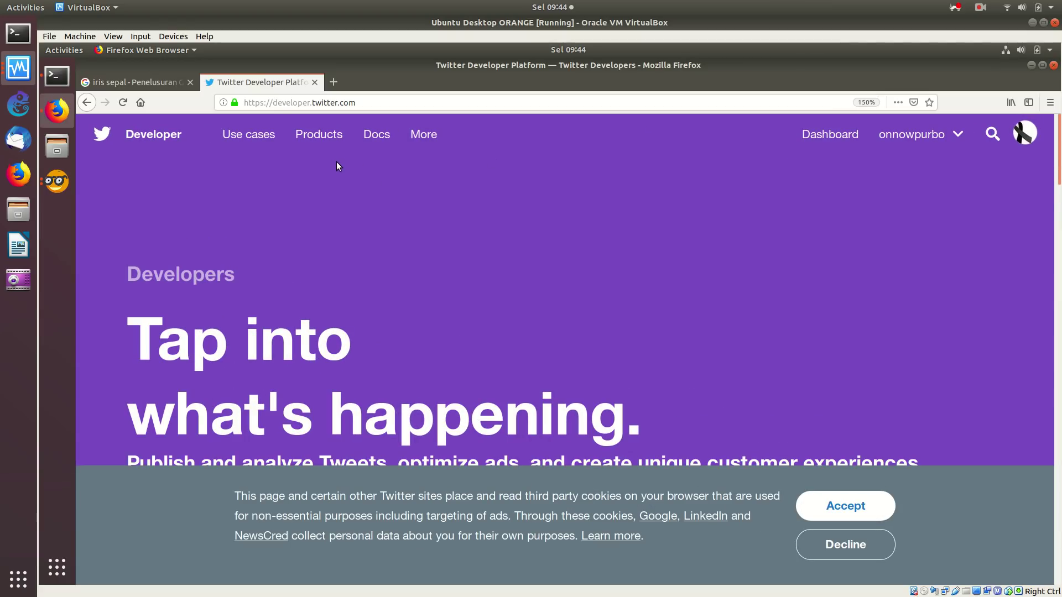
left_click(844, 138)
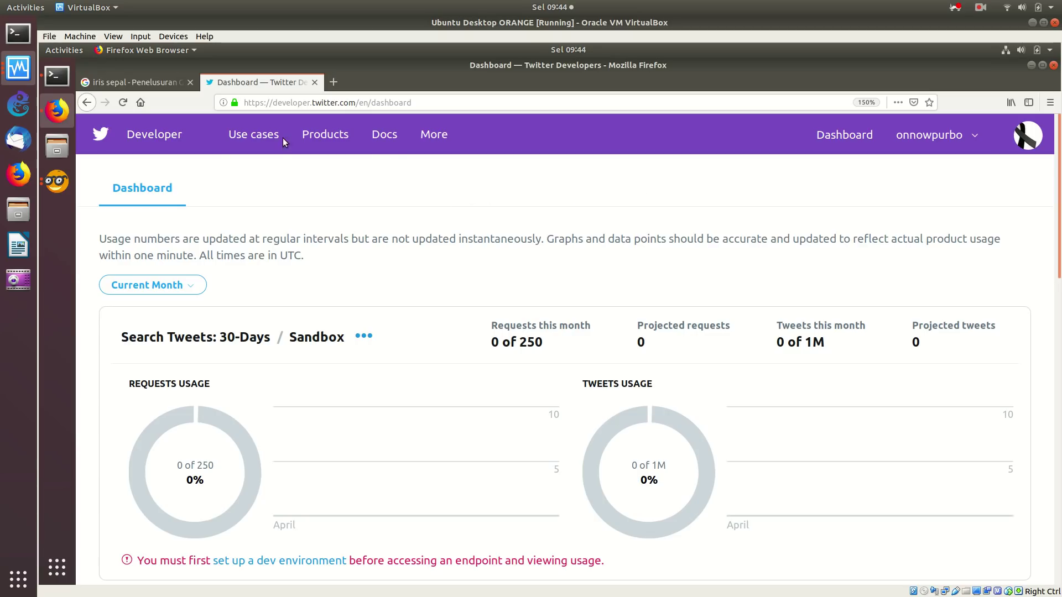
mouse_move(267, 136)
mouse_move(441, 137)
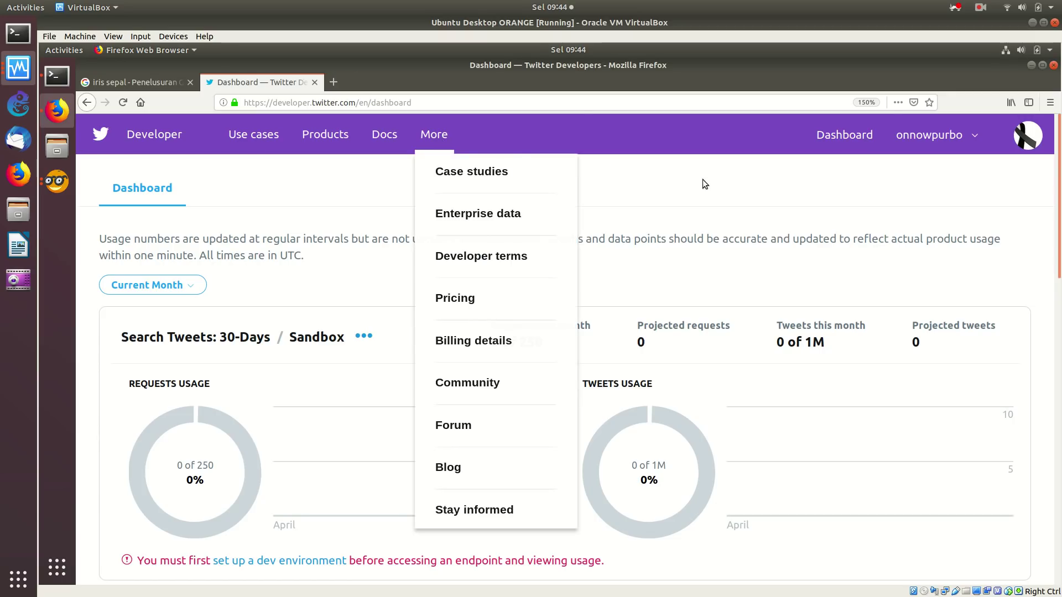
mouse_move(926, 141)
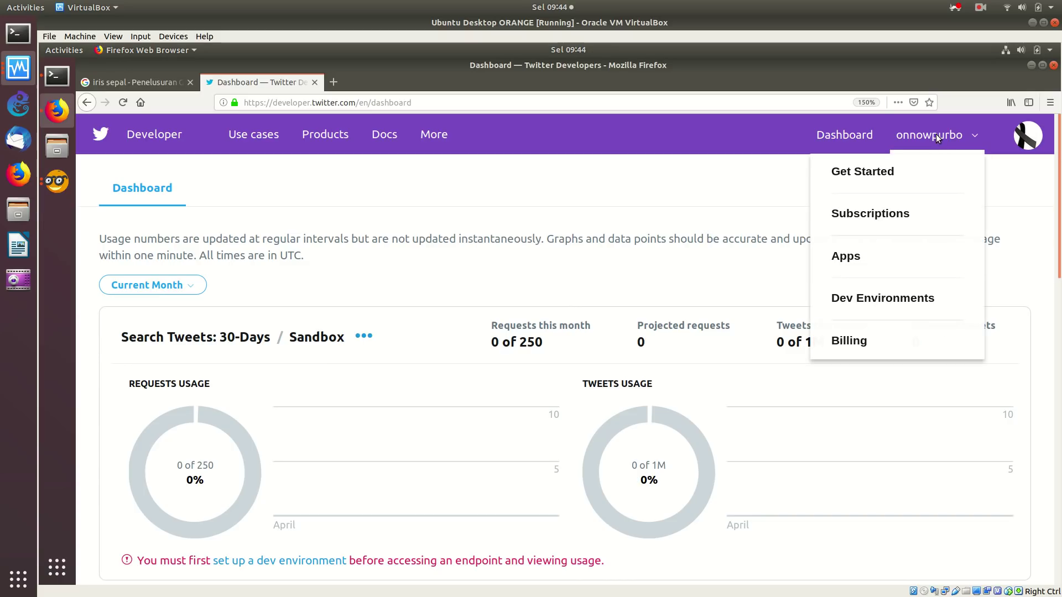
left_click(861, 263)
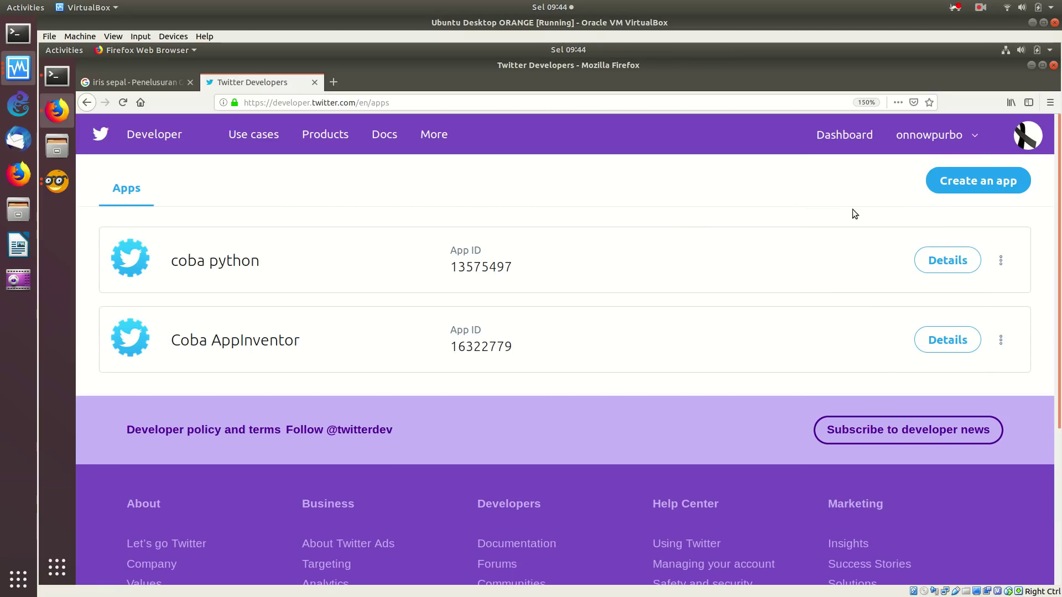
Open the form for creating a new app, review its required fields, and return to the Apps list without creating one
left_click(981, 185)
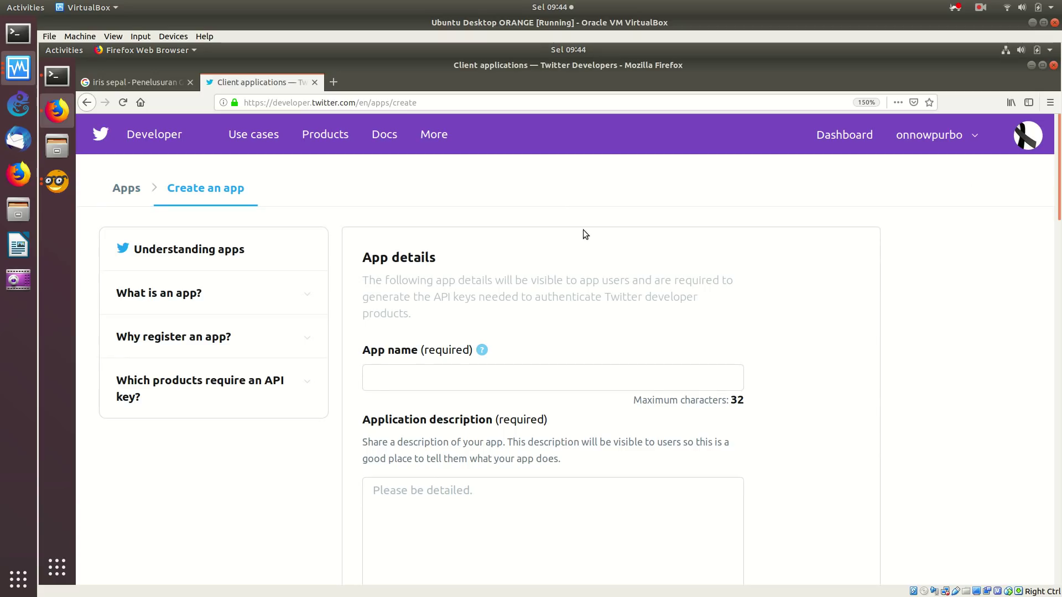
scroll(500, 326, "down", 7)
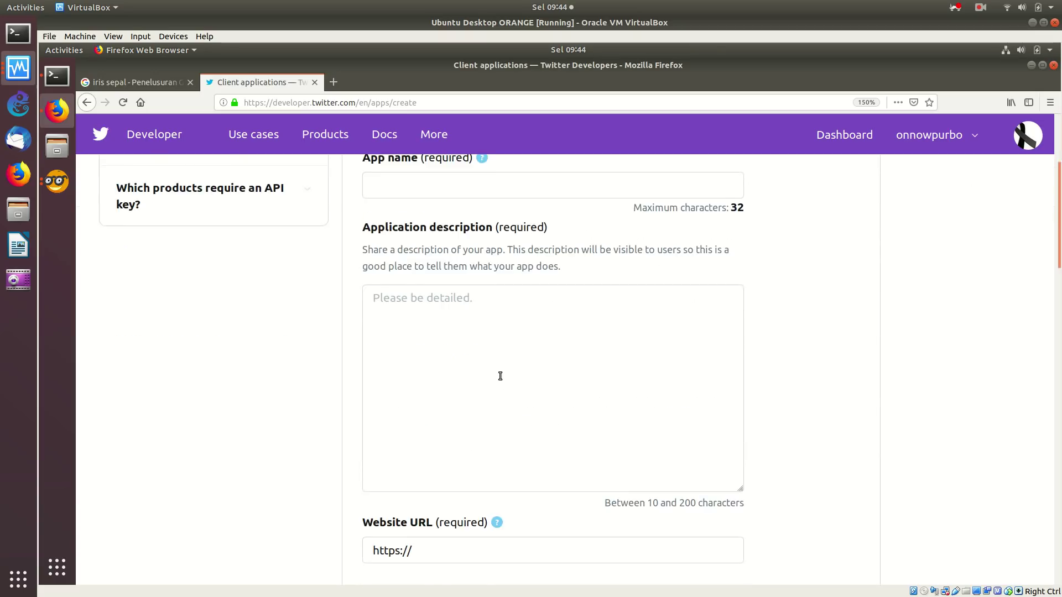
scroll(510, 327, "up", 3)
scroll(482, 357, "down", 6)
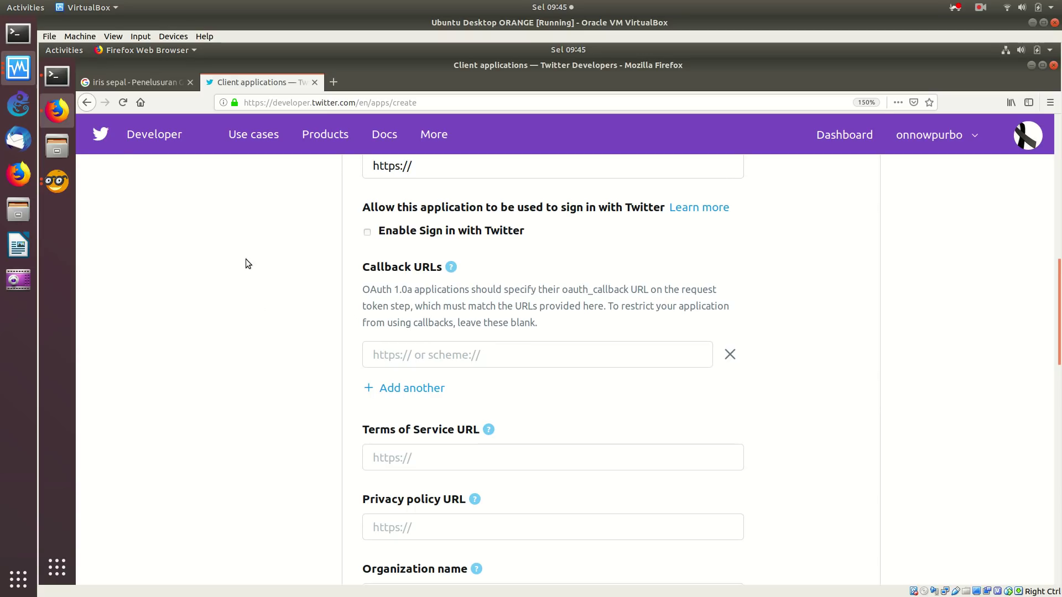
left_click(87, 108)
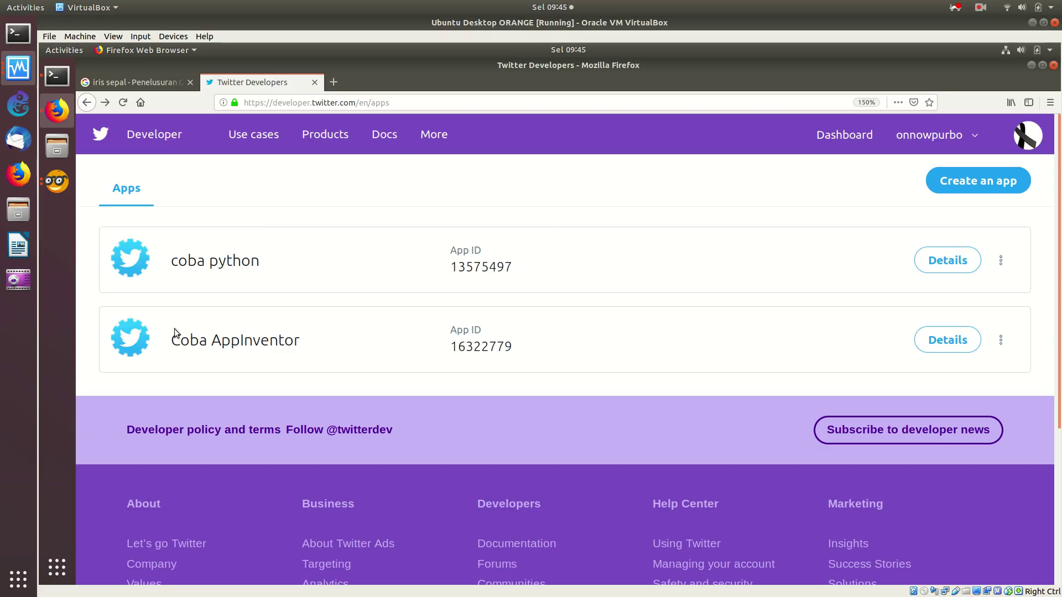
View the keys and tokens of the Coba AppInventor app, and close the Twitter Developers page
left_click(939, 345)
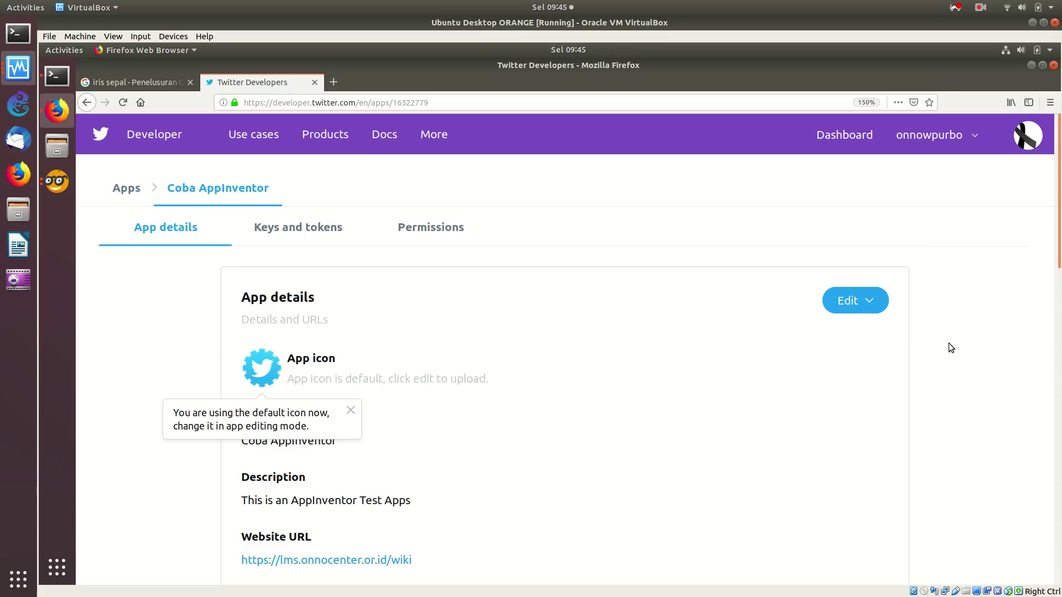
scroll(498, 315, "down", 2)
scroll(437, 276, "up", 2)
left_click(289, 238)
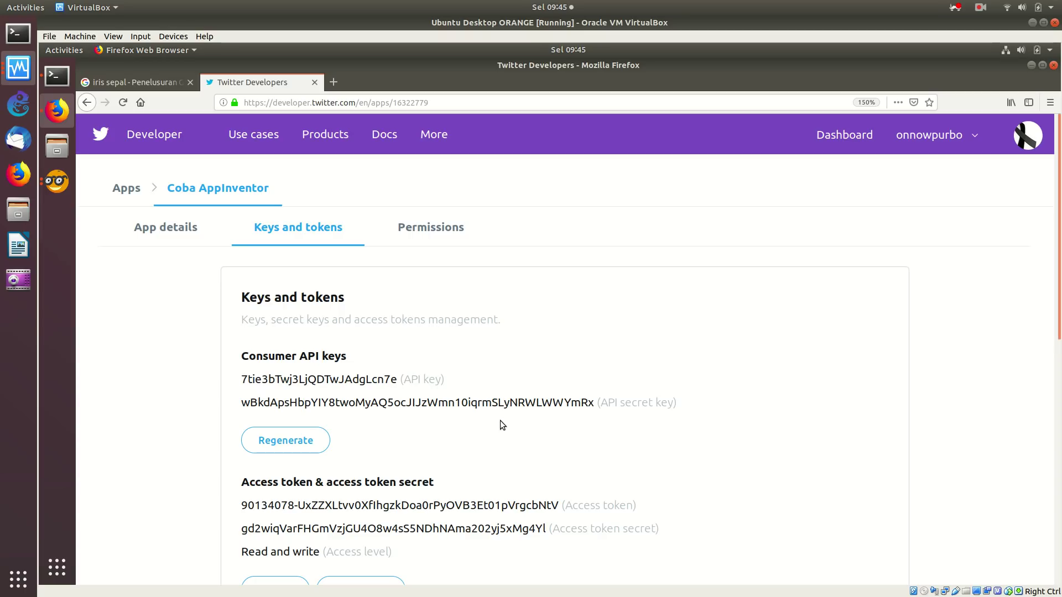
left_click(314, 82)
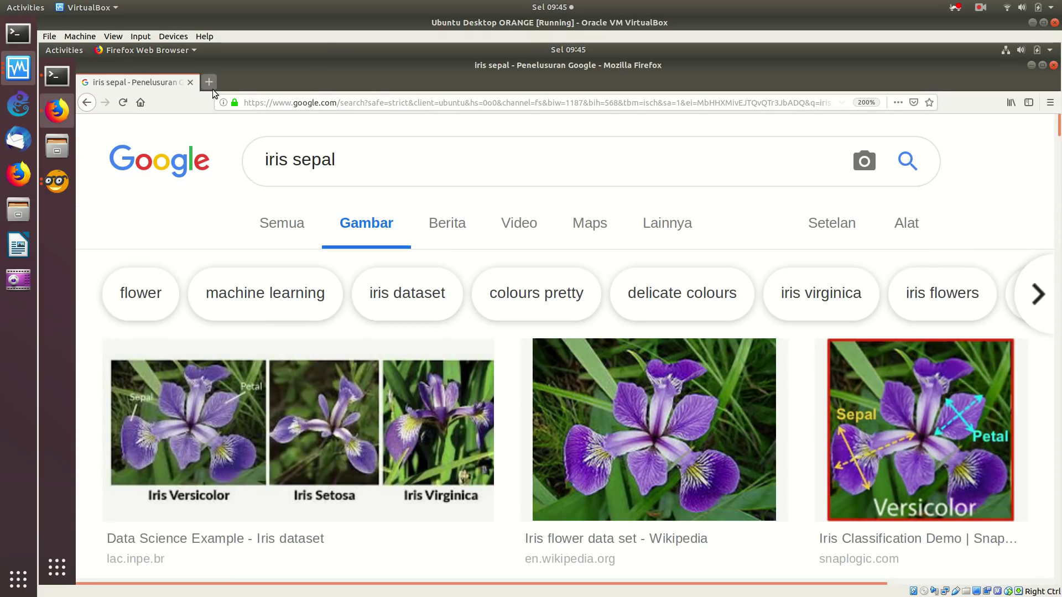
Switch to Orange, bring up the Twitter widget's window over the canvas, and confirm its stored API key and secret
left_click(58, 186)
left_click(145, 166)
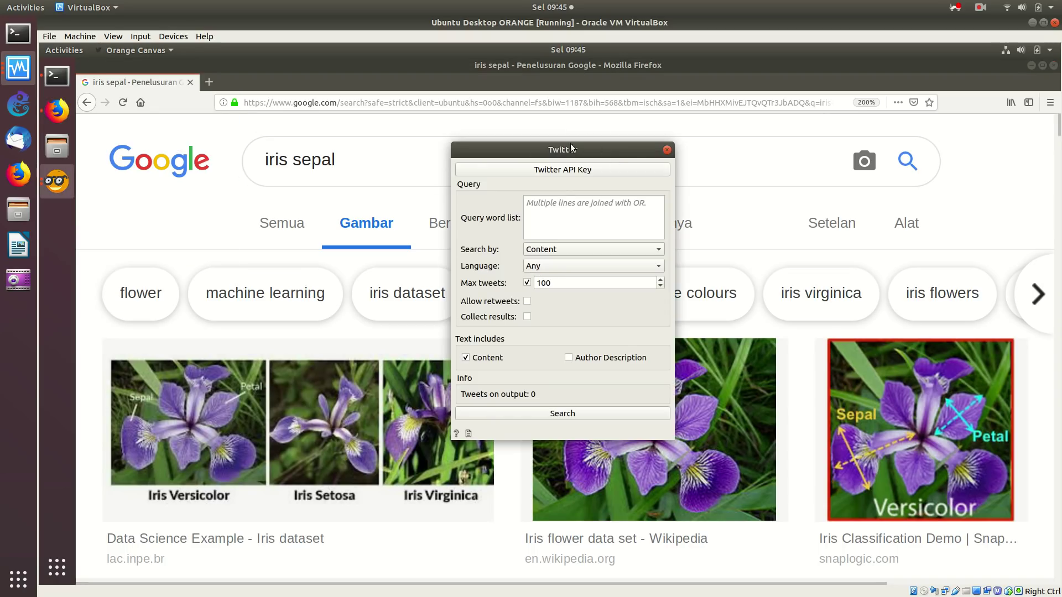
left_click(57, 182)
left_click(146, 210)
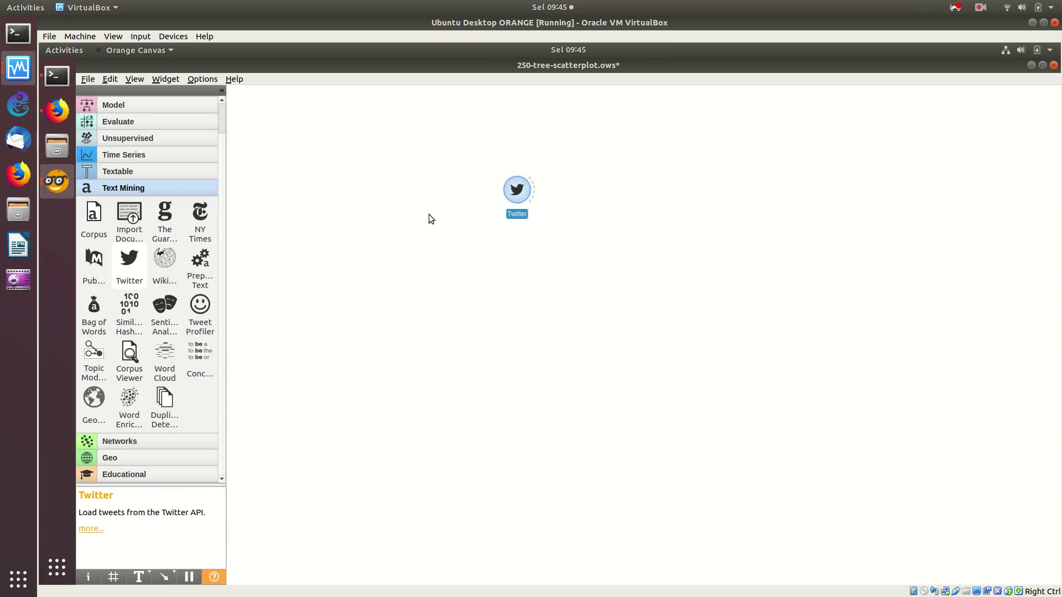
left_click(57, 182)
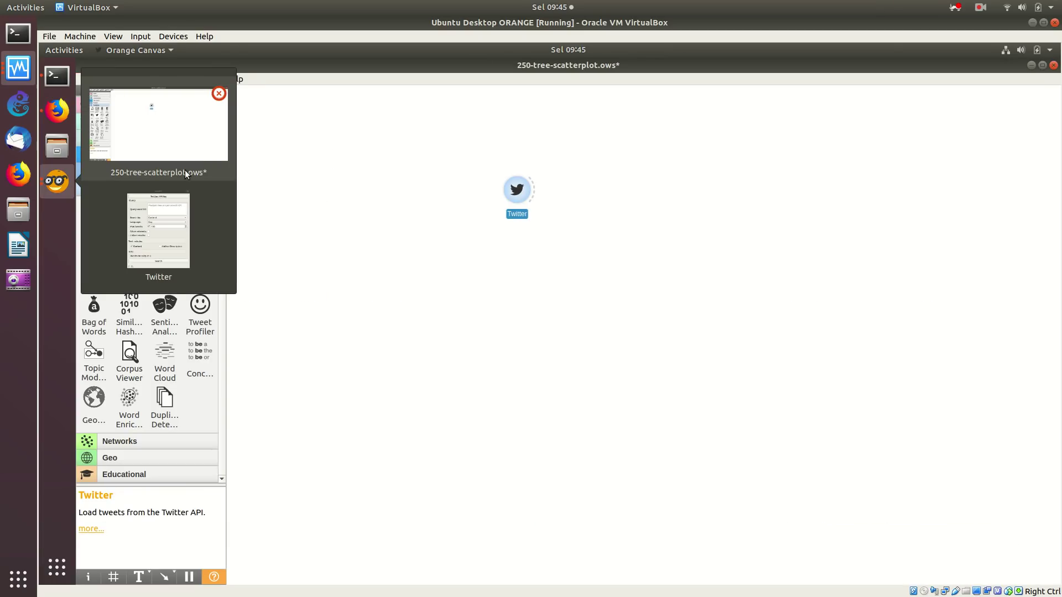
left_click(173, 211)
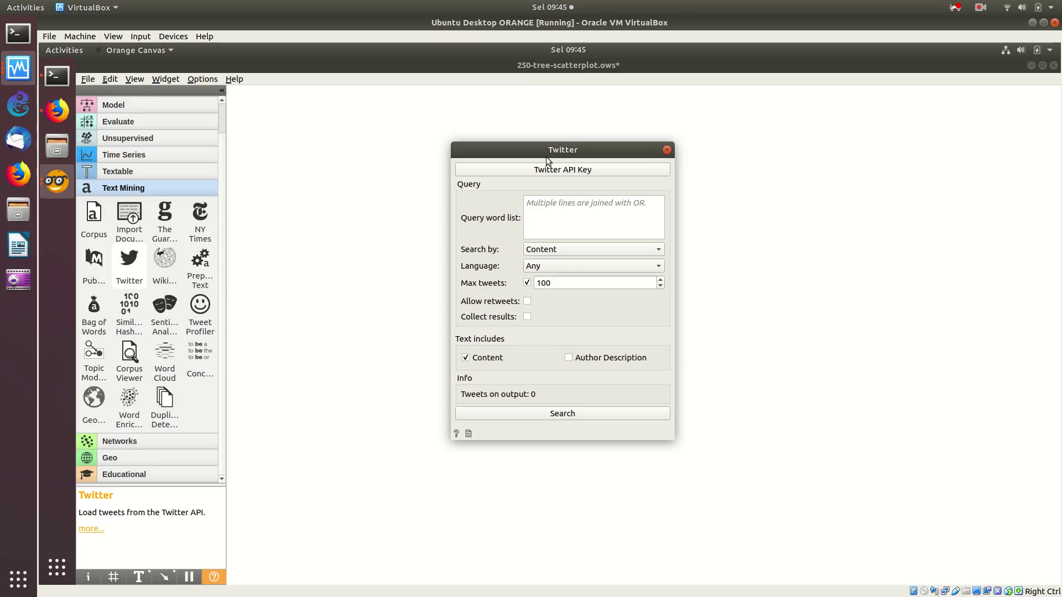
left_click(562, 171)
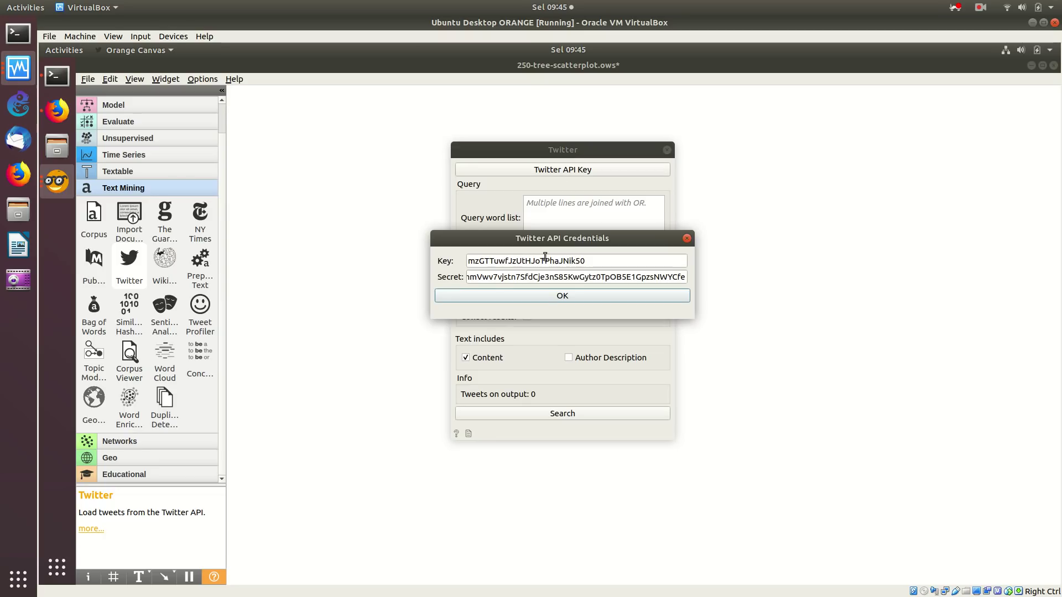
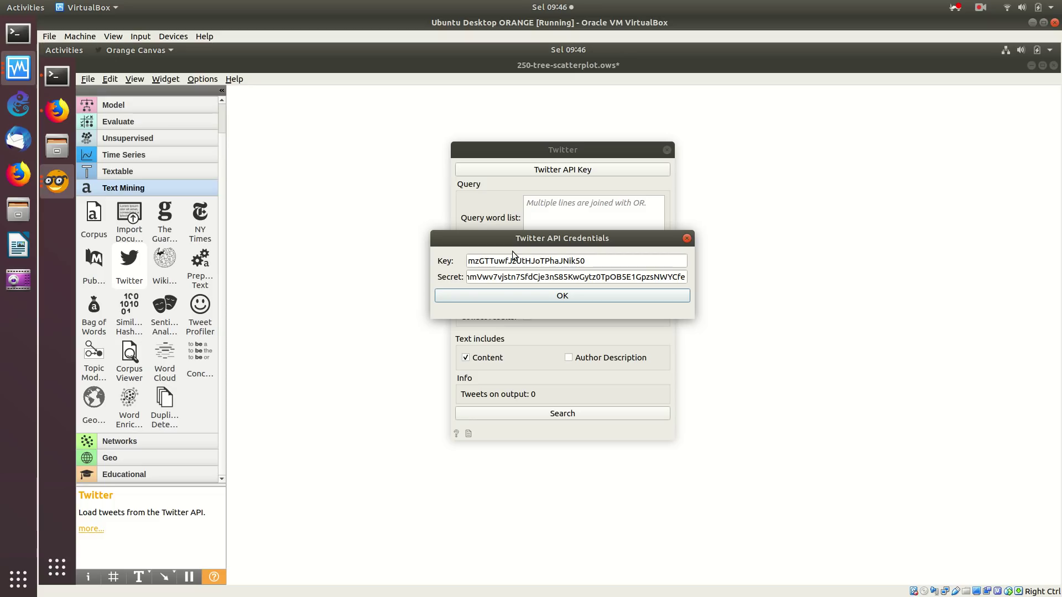
left_click(531, 295)
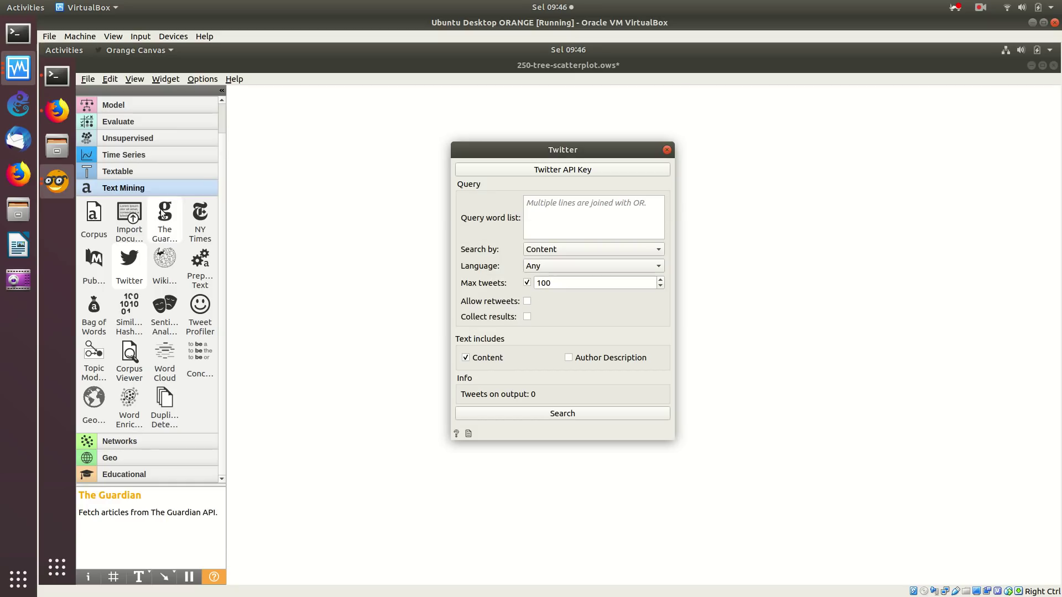
Switch to Firefox, load developer.twitter.com in a new tab, and retry loading the page
left_click(55, 112)
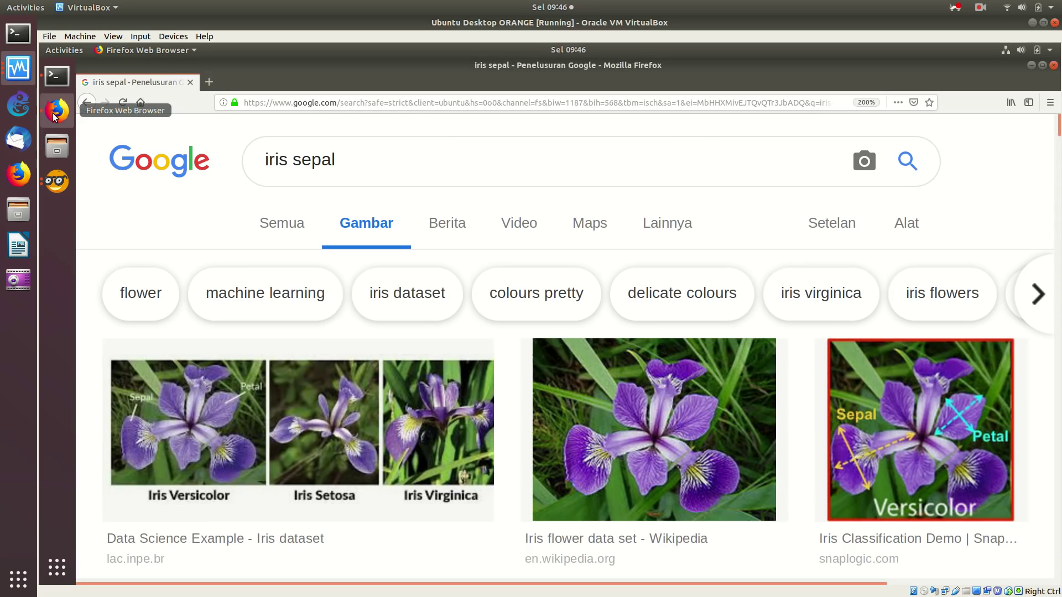
left_click(208, 83)
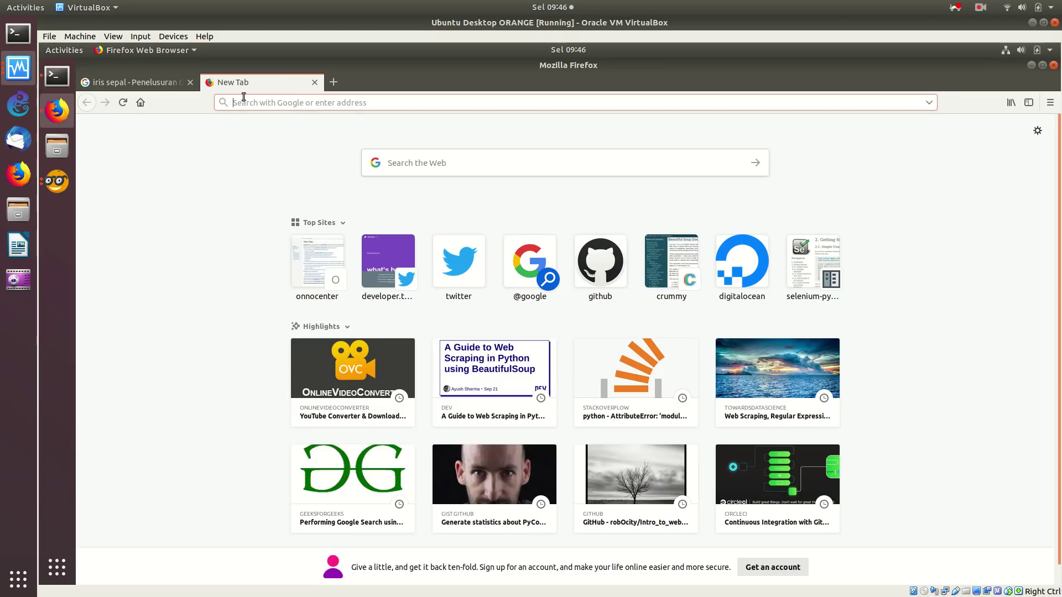
type("developer.twitter.com/")
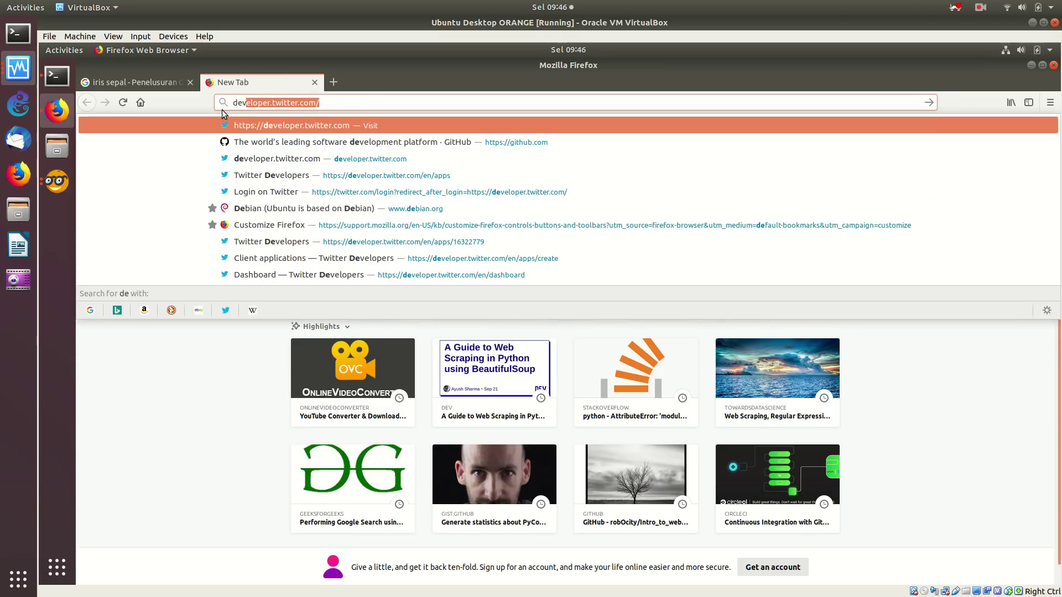
key("Return")
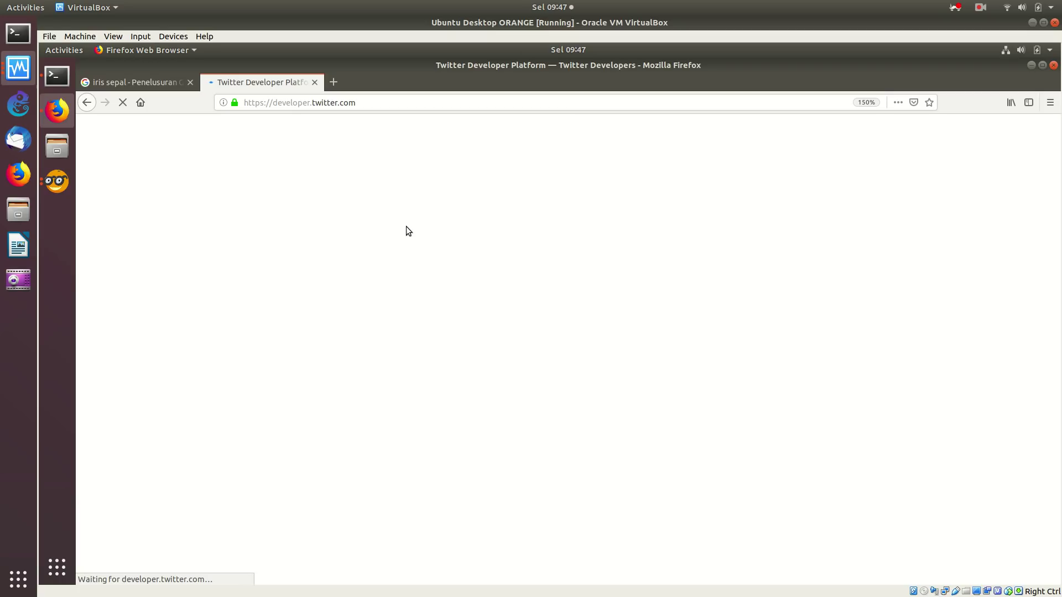
left_click(118, 104)
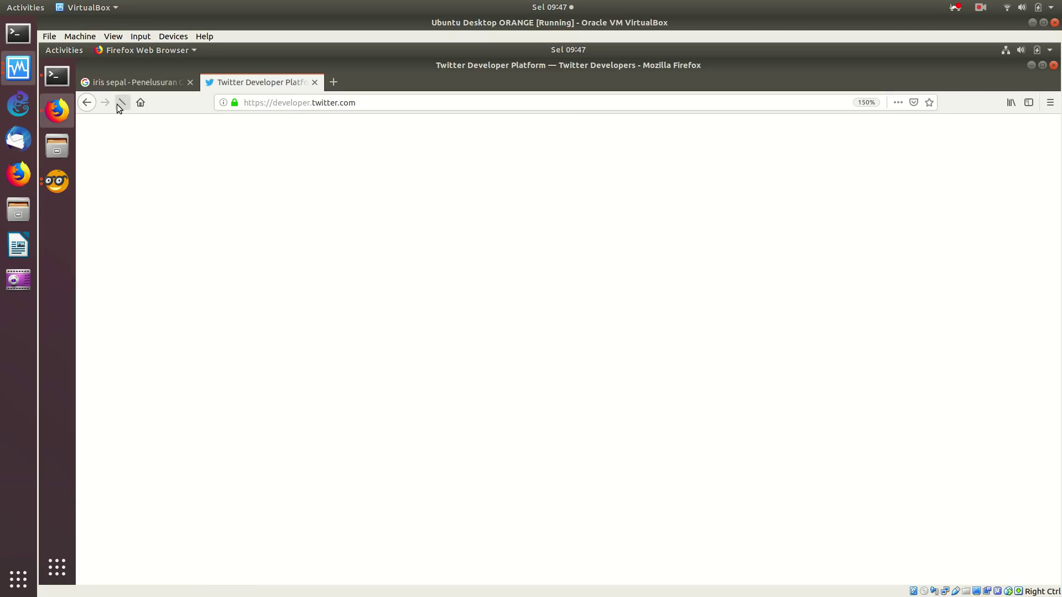
left_click(396, 107)
key("Return")
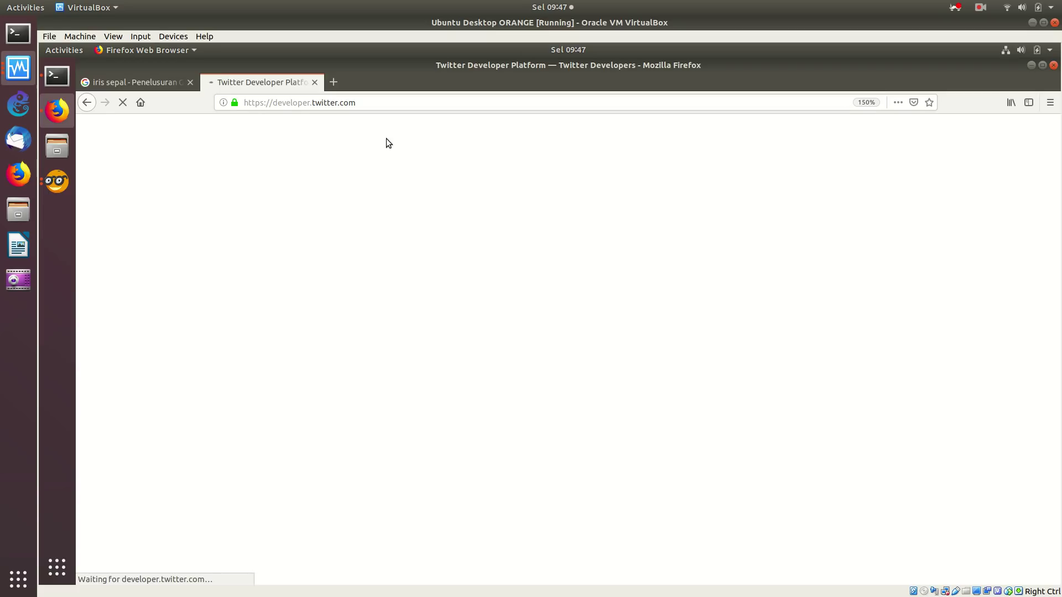
Switch to the host machine's Firefox, try loading Google, and check the available Wi-Fi networks without changing the connection
left_click(18, 174)
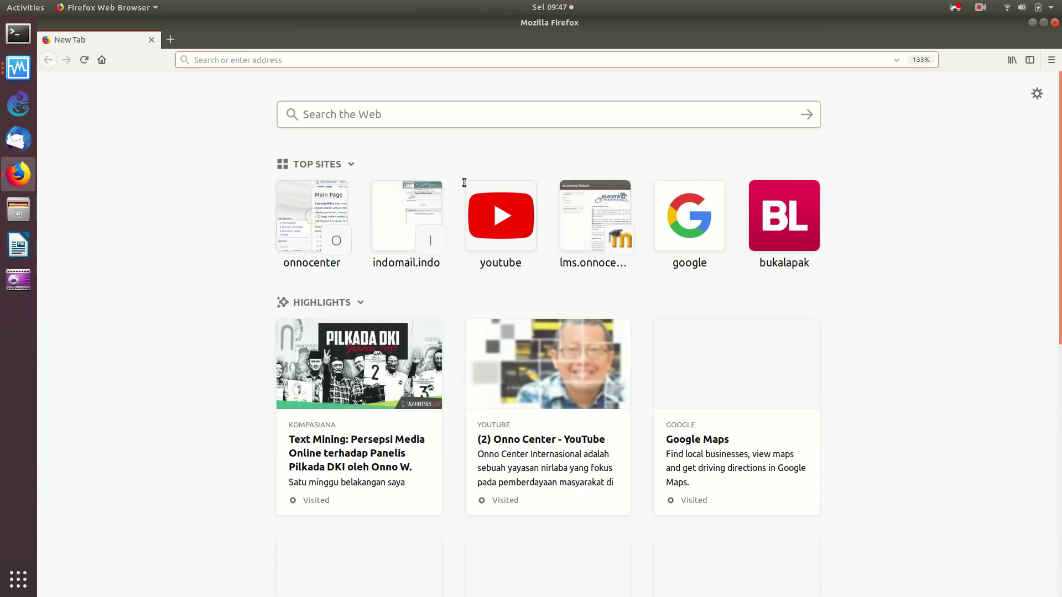
left_click(665, 230)
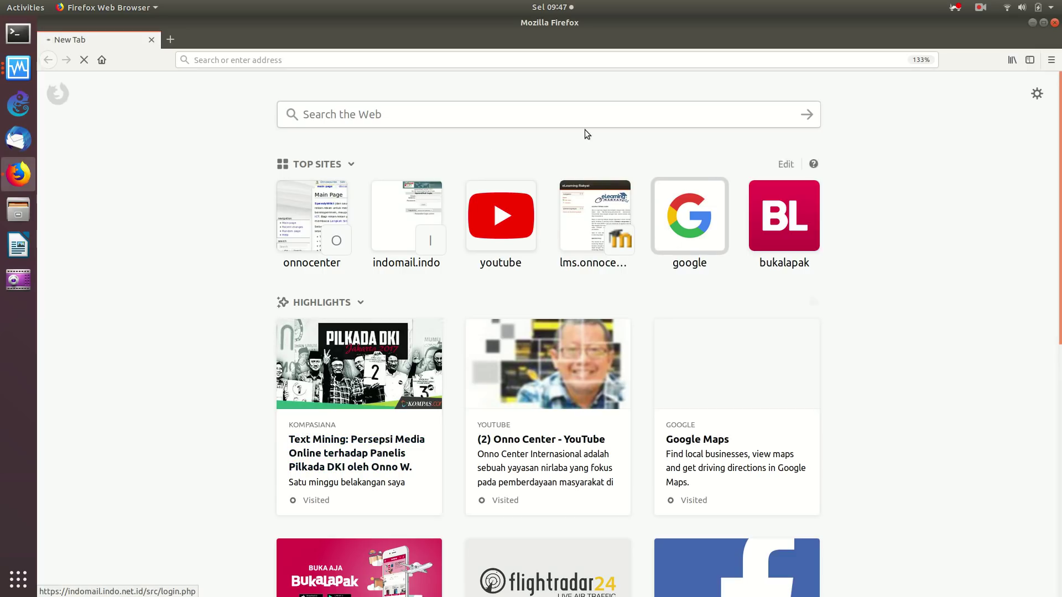
left_click(1002, 9)
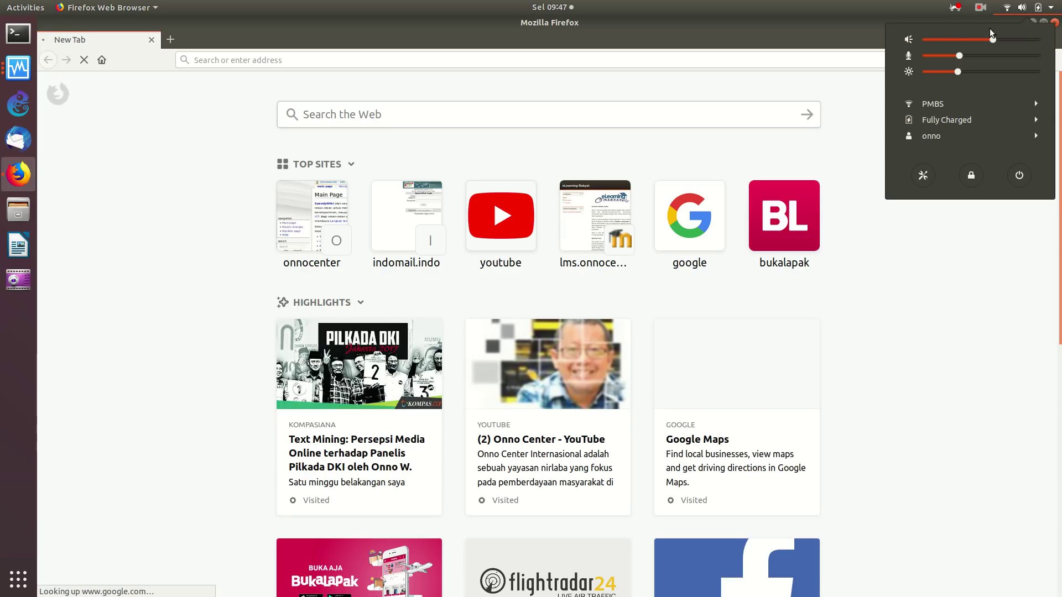
left_click(960, 106)
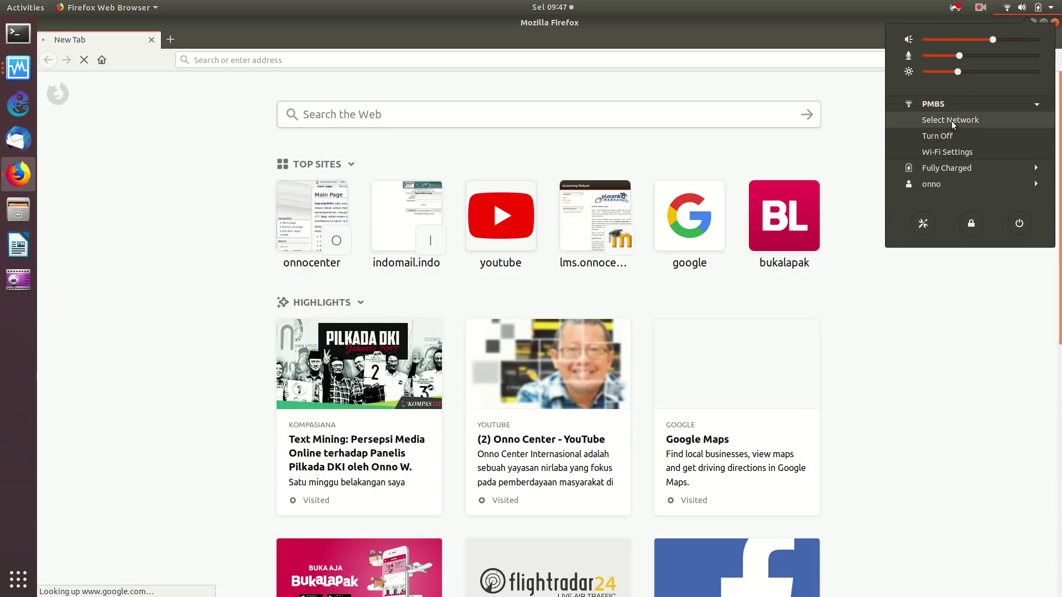
left_click(630, 119)
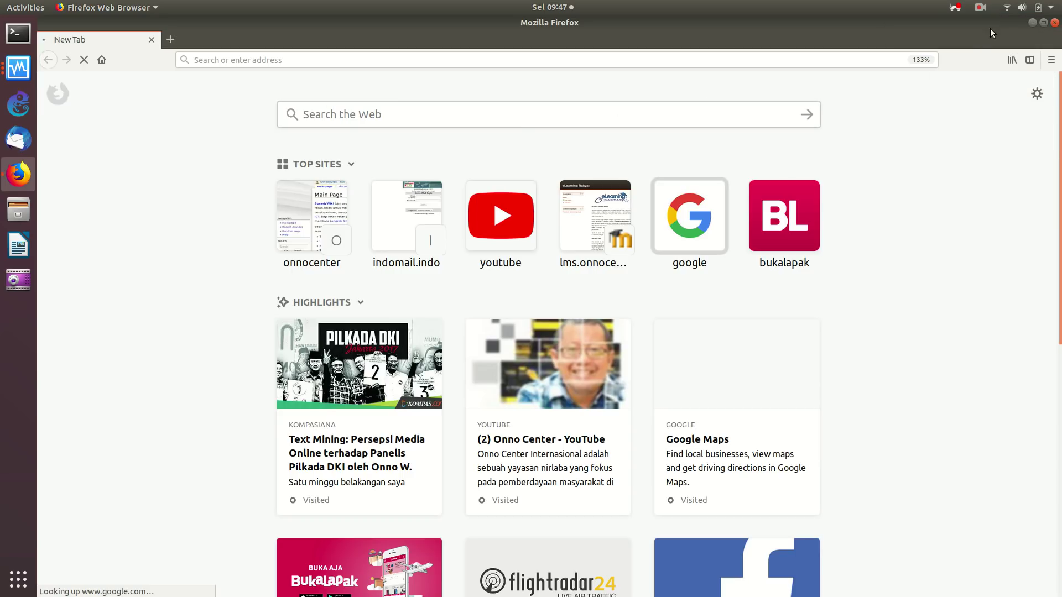
left_click(1010, 8)
left_click(961, 105)
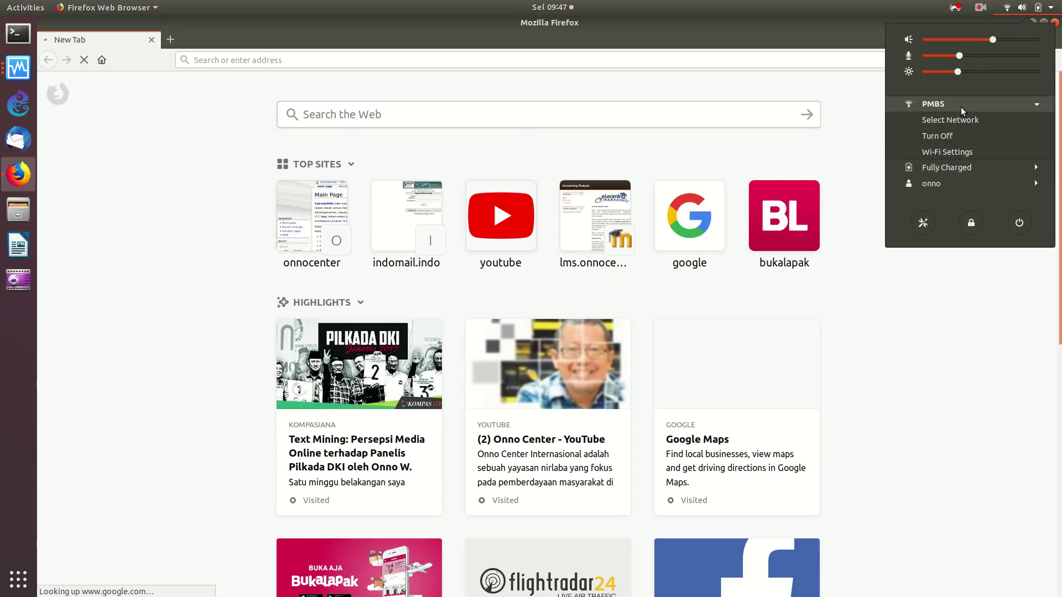
left_click(959, 121)
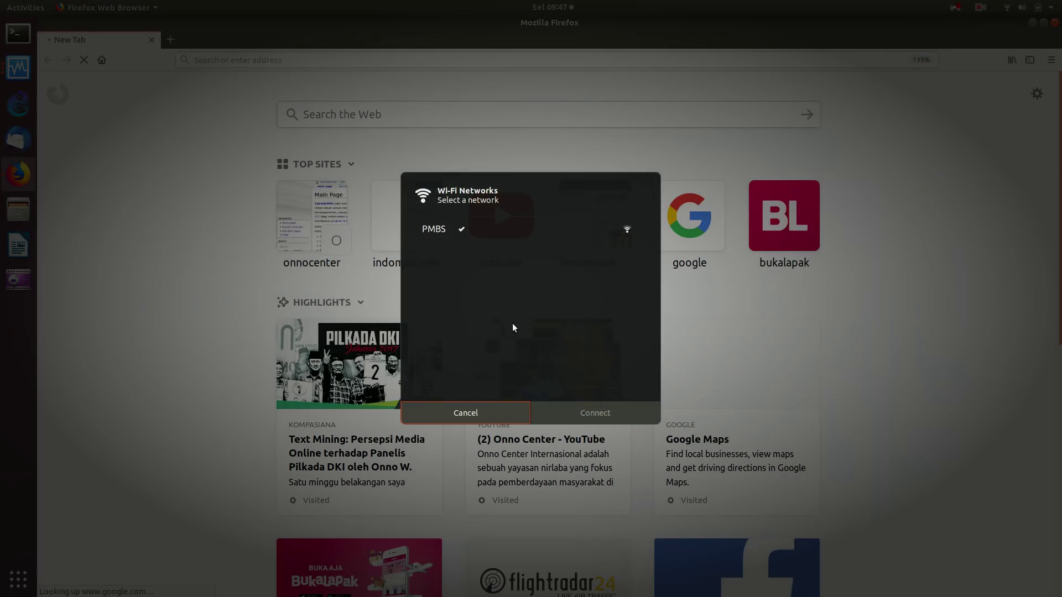
left_click(478, 412)
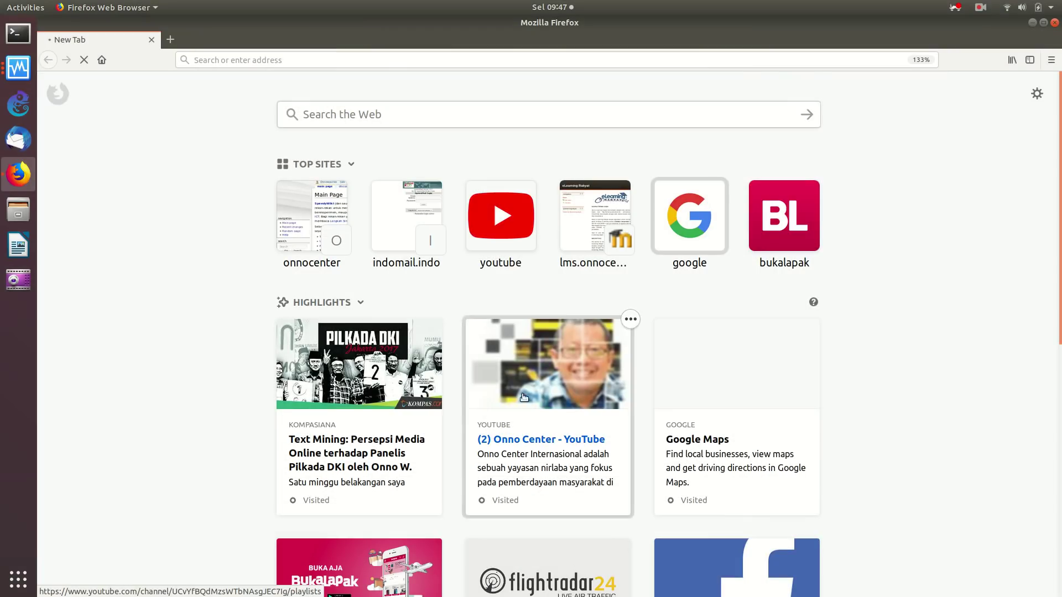
Turn off the host machine's Wi-Fi, disconnecting it from the PMBS network
left_click(1008, 8)
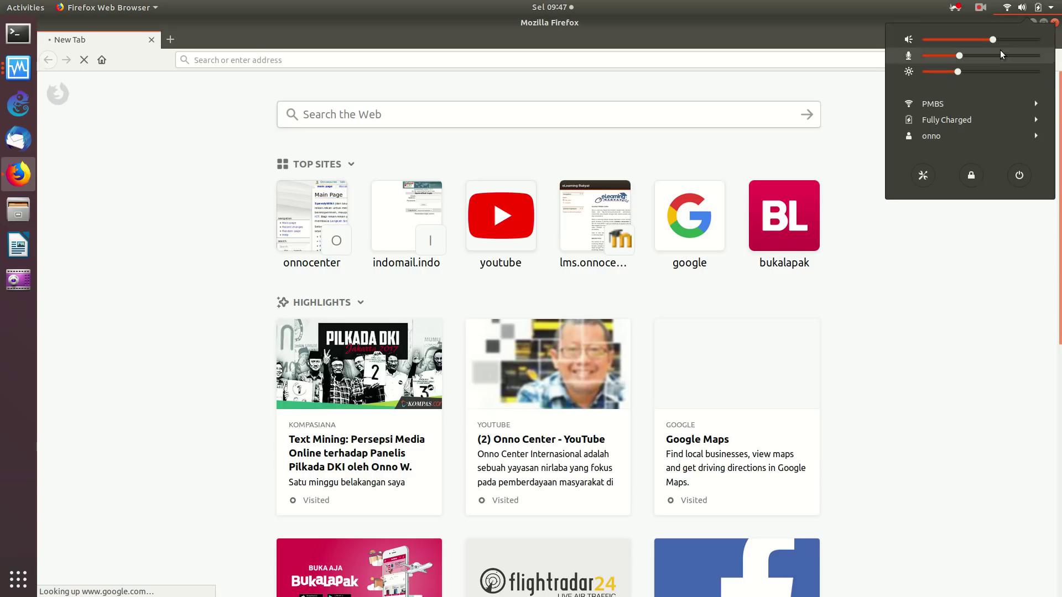
left_click(982, 101)
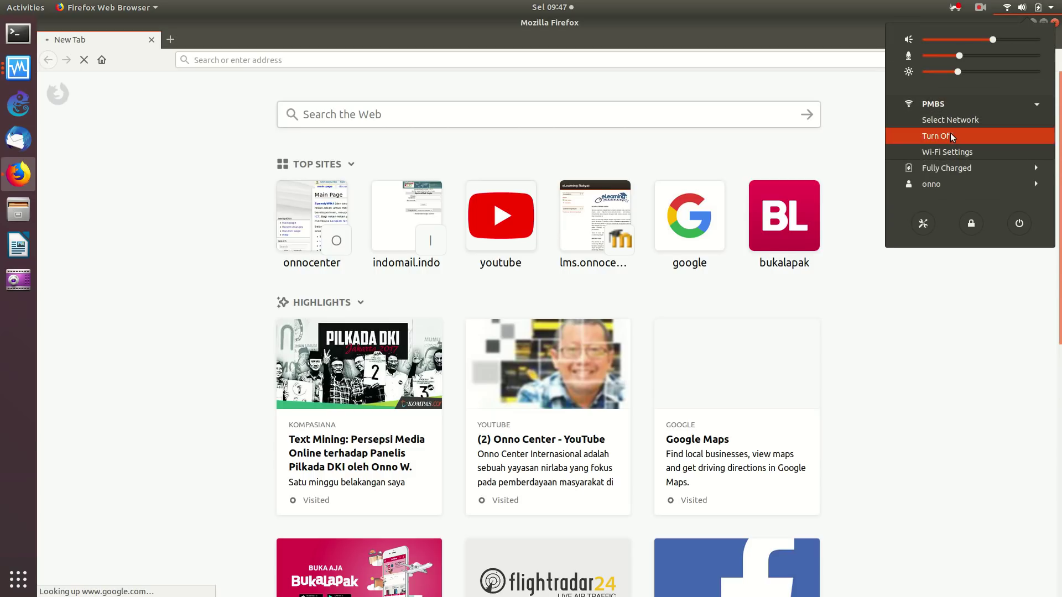
left_click(950, 133)
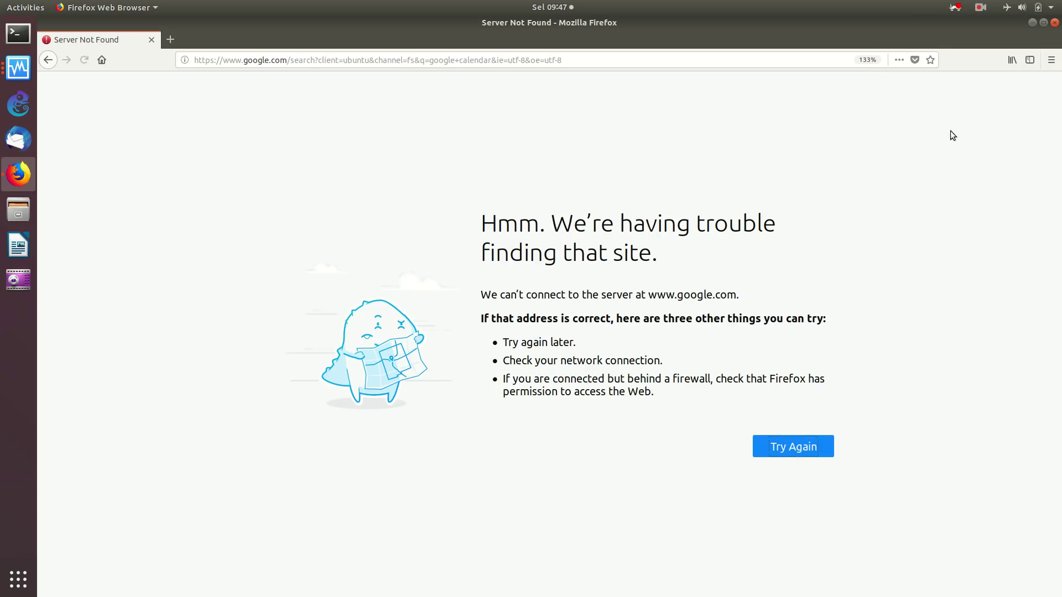
Turn the host machine's Wi-Fi back on and retry loading the google calendar search page
left_click(1006, 9)
left_click(980, 104)
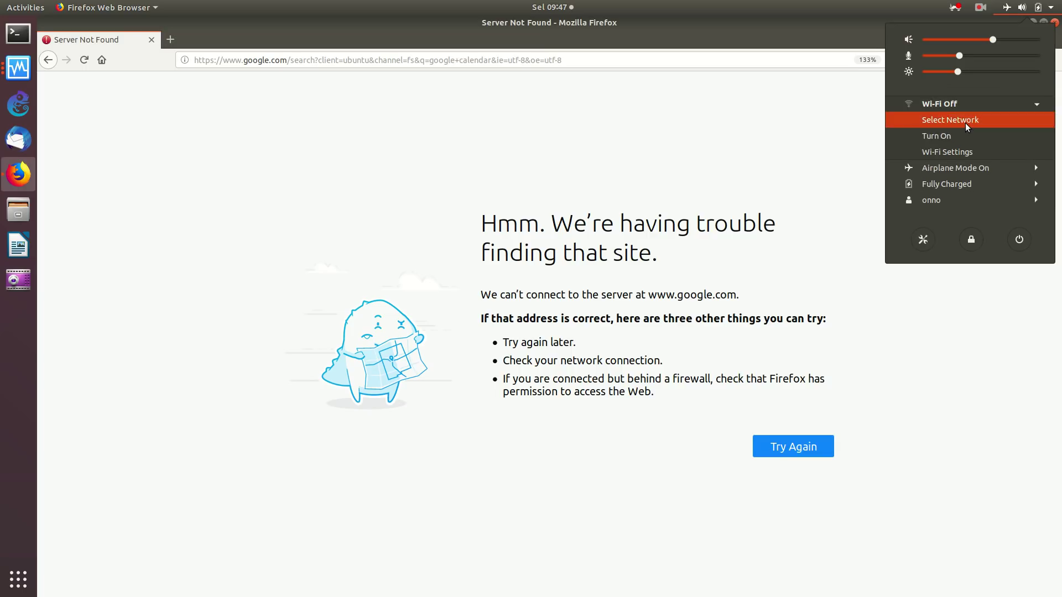
left_click(964, 121)
left_click(530, 340)
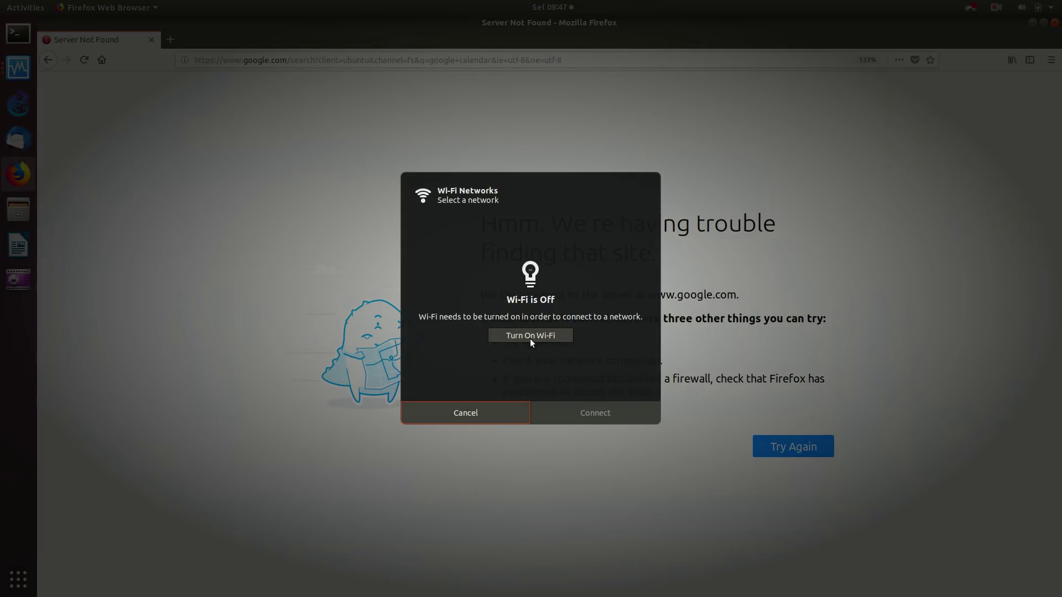
left_click(529, 337)
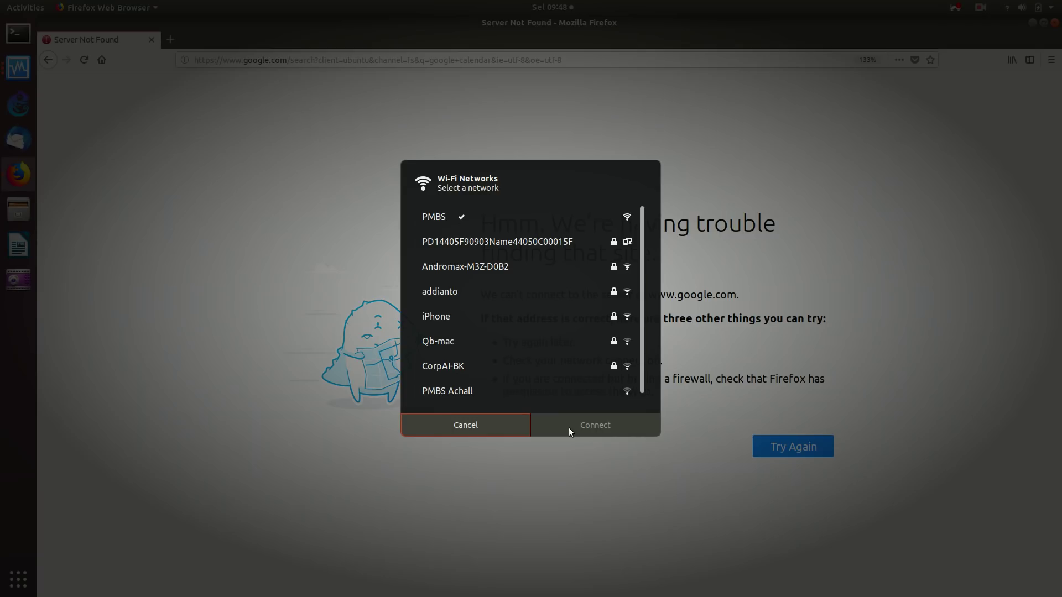
left_click(482, 428)
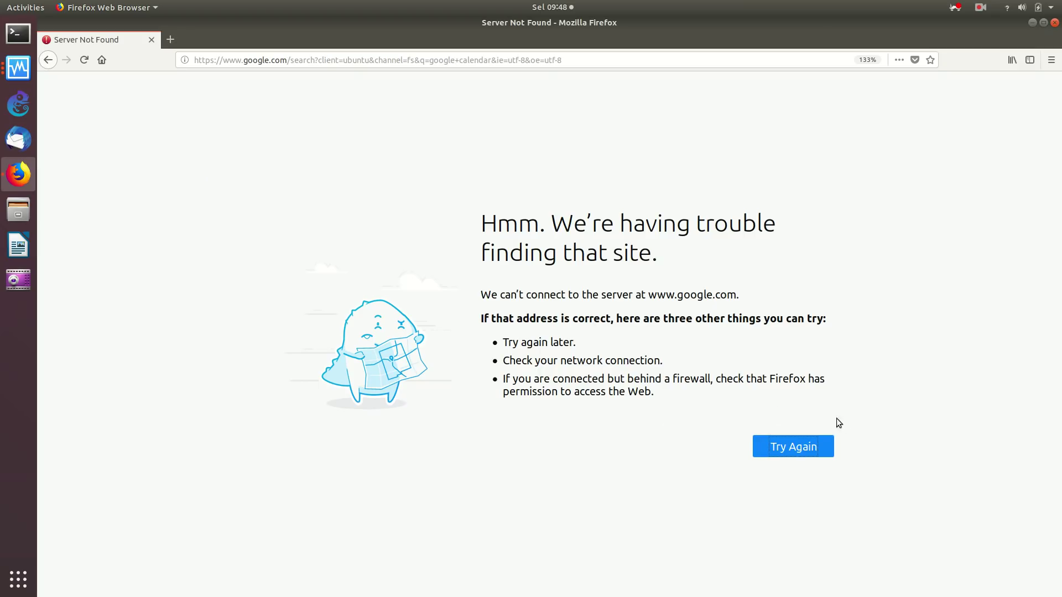
left_click(801, 454)
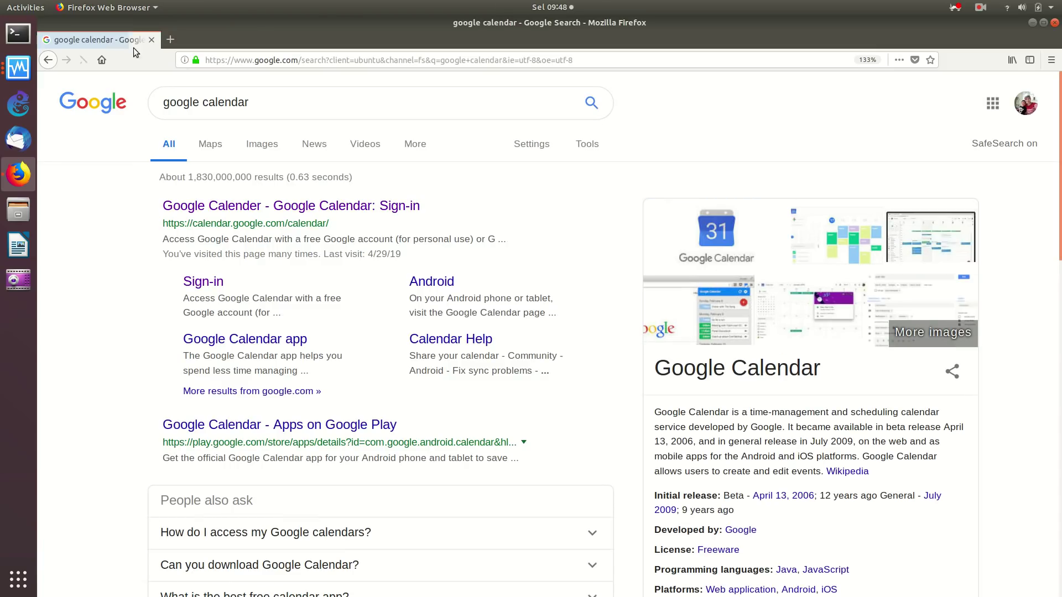
Switch to the Ubuntu Desktop ORANGE virtual machine and start creating a new app from the Twitter developer Apps page
left_click(19, 68)
left_click(115, 77)
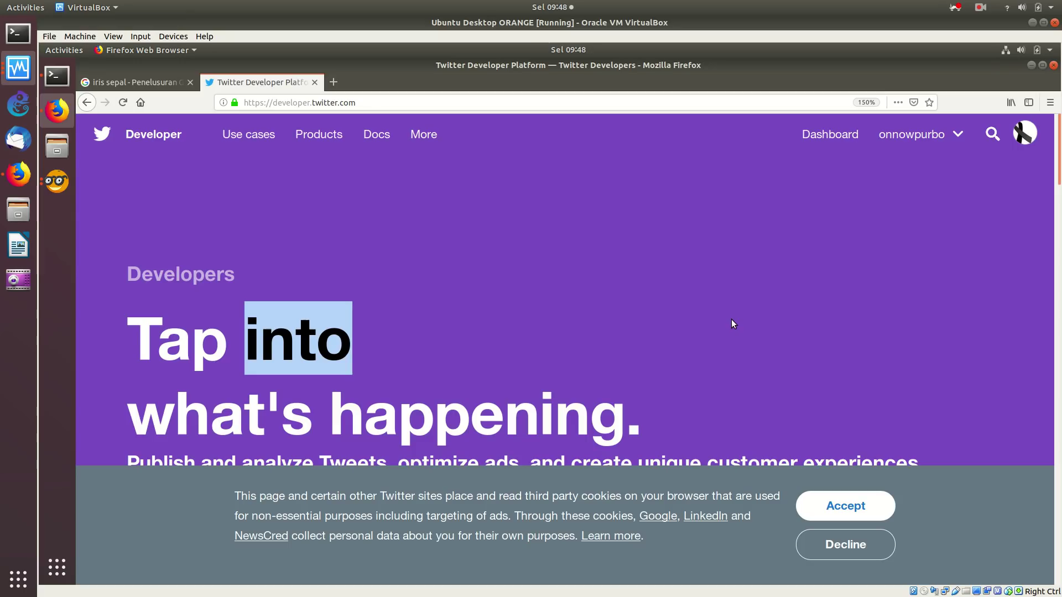
mouse_move(909, 134)
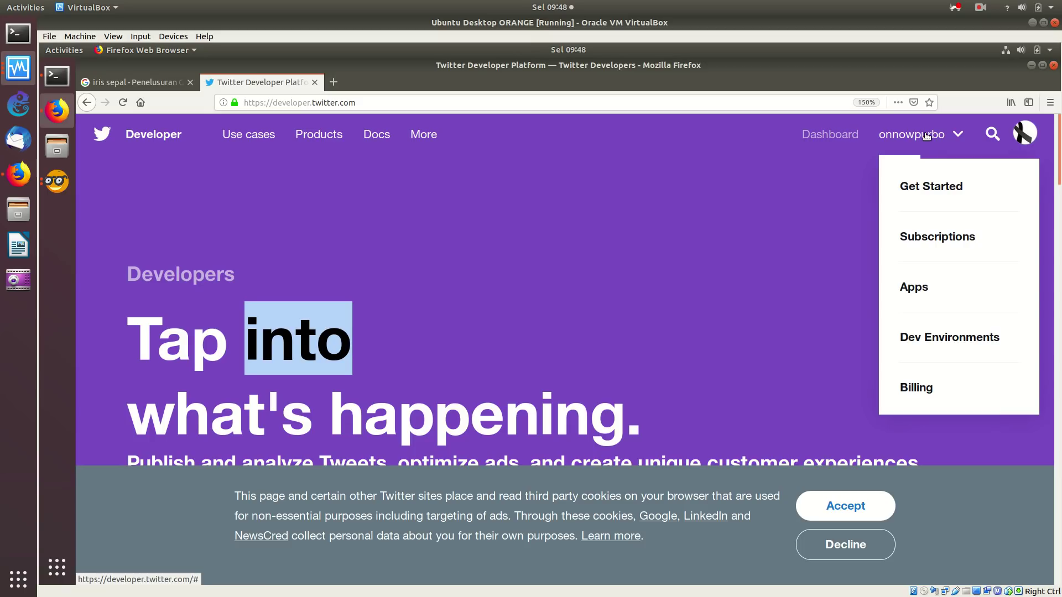
left_click(924, 293)
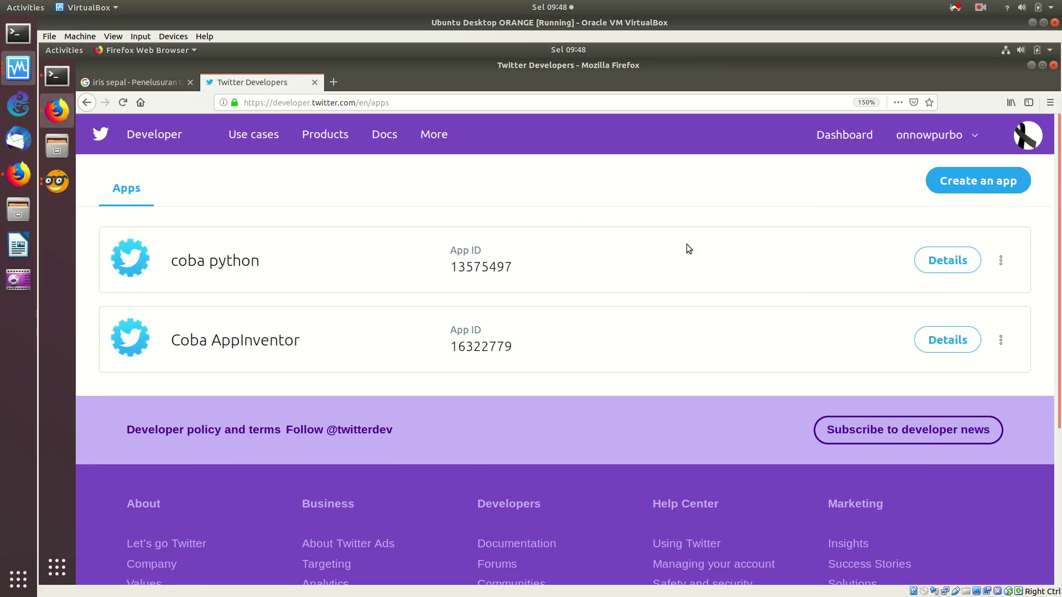
left_click(994, 183)
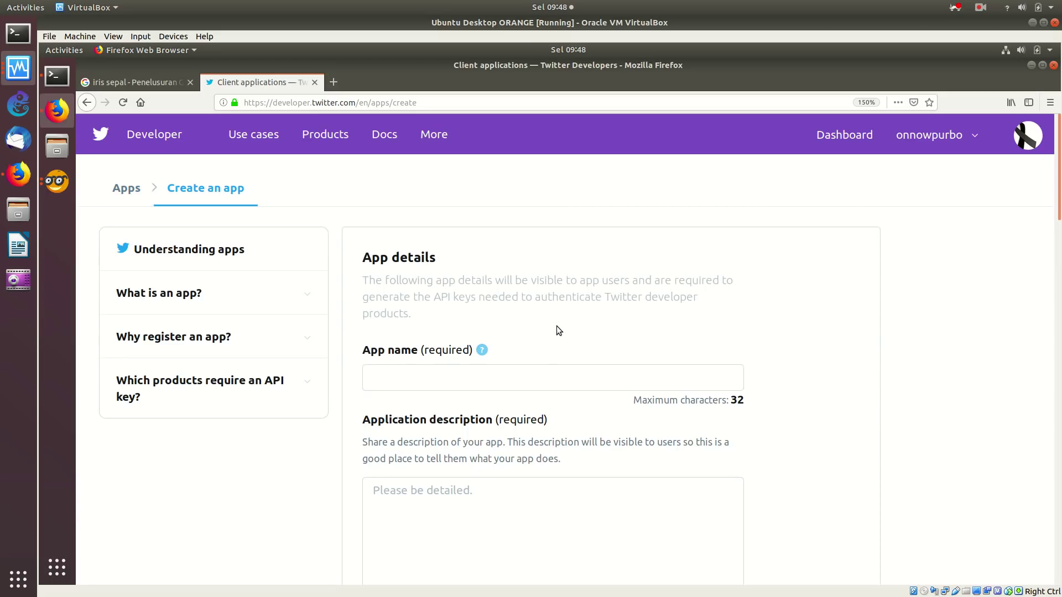
Enter "astra agro" as the app name
left_click(466, 381)
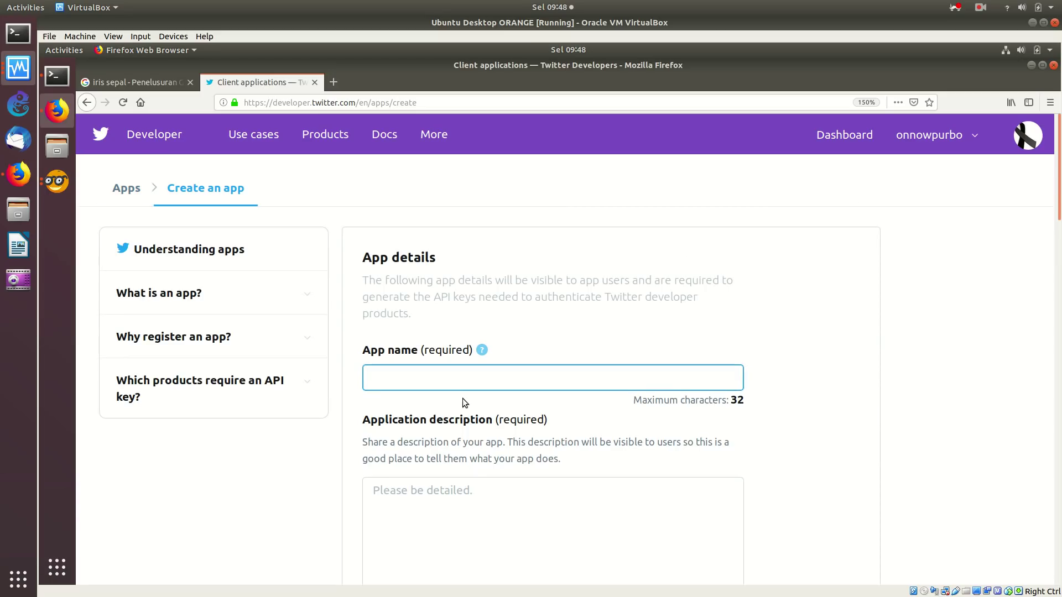
type("astra ")
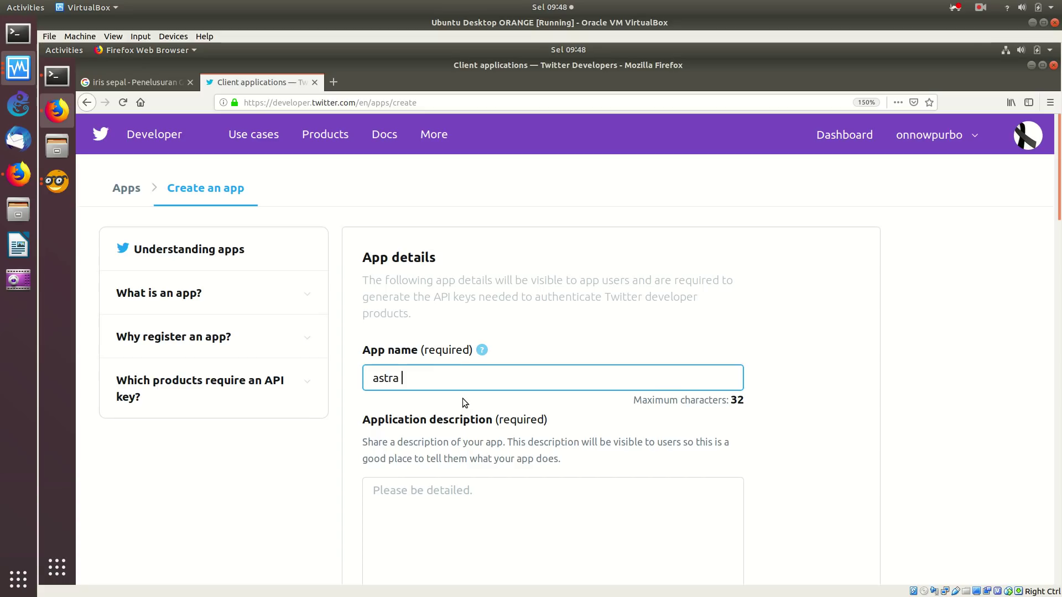
type("argo")
key("BackSpace")
key("BackSpace")
key("BackSpace")
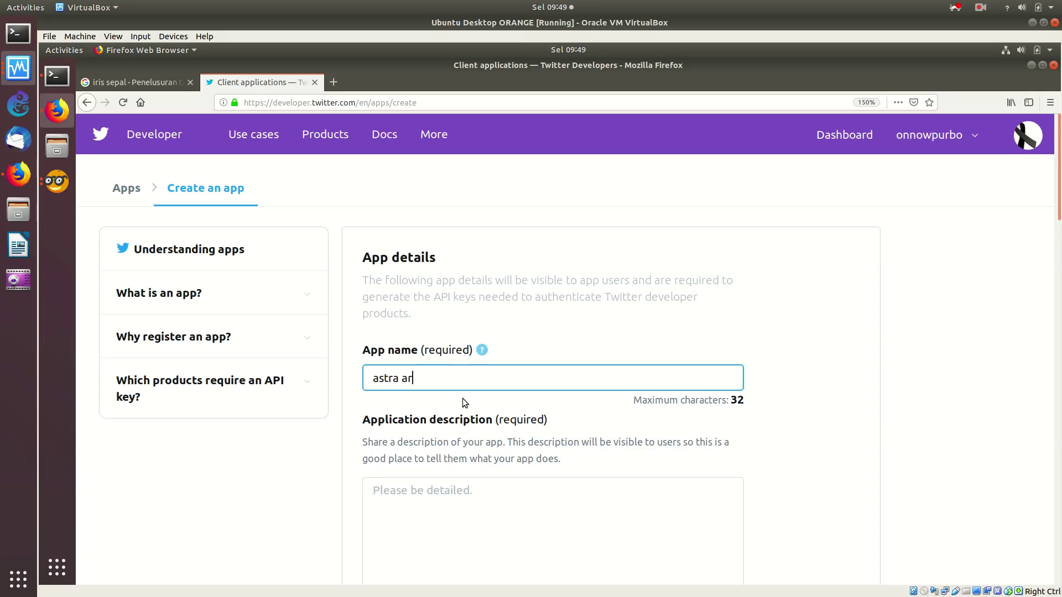
type("gro")
Enter "this is agro apps" as the application description
scroll(467, 410, "down", 3)
left_click(448, 332)
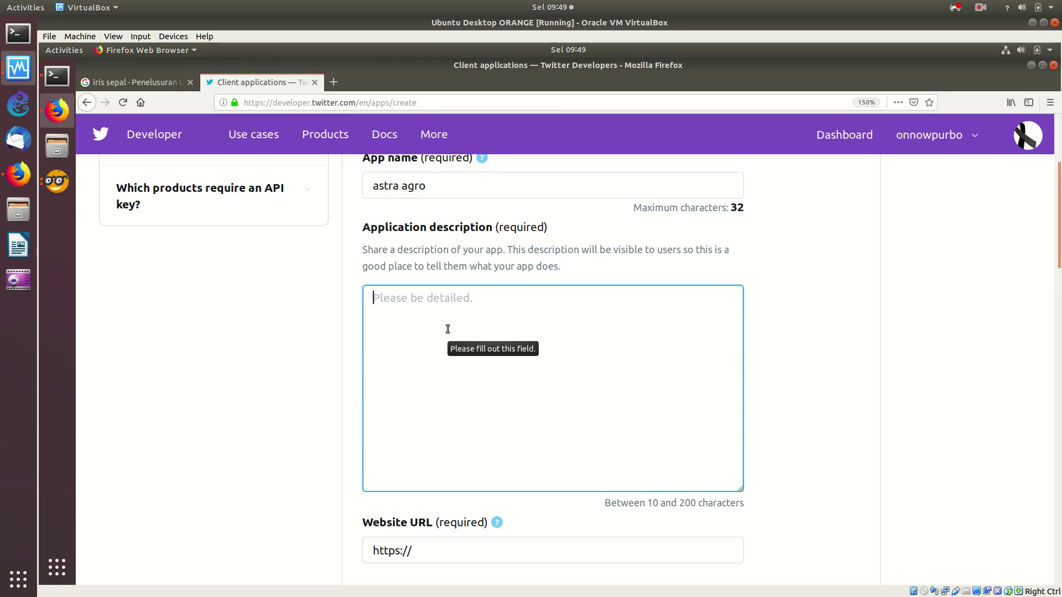
type("this is agr")
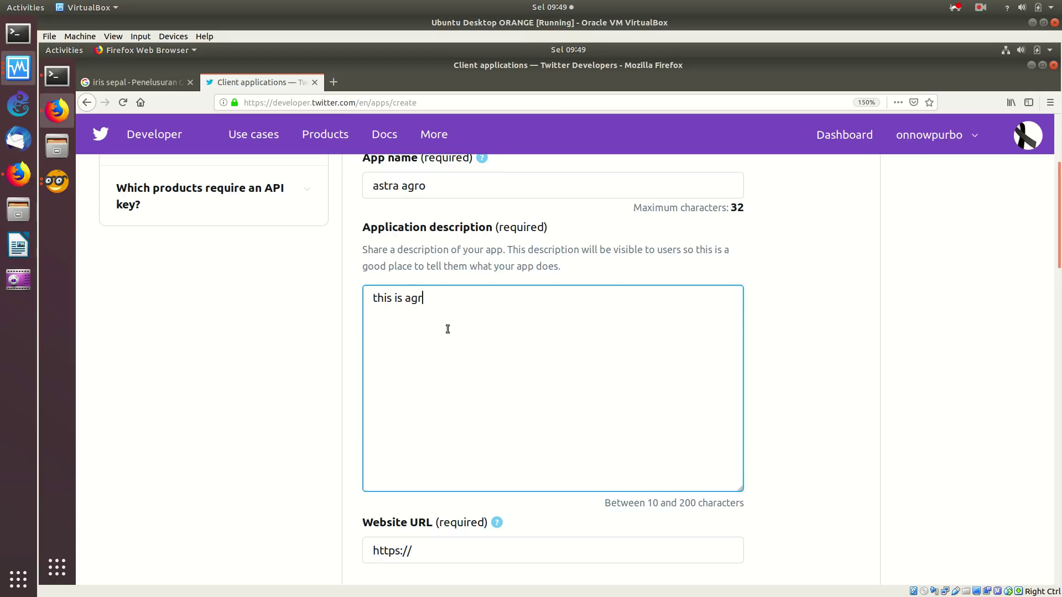
type("o apps")
scroll(448, 329, "down", 5)
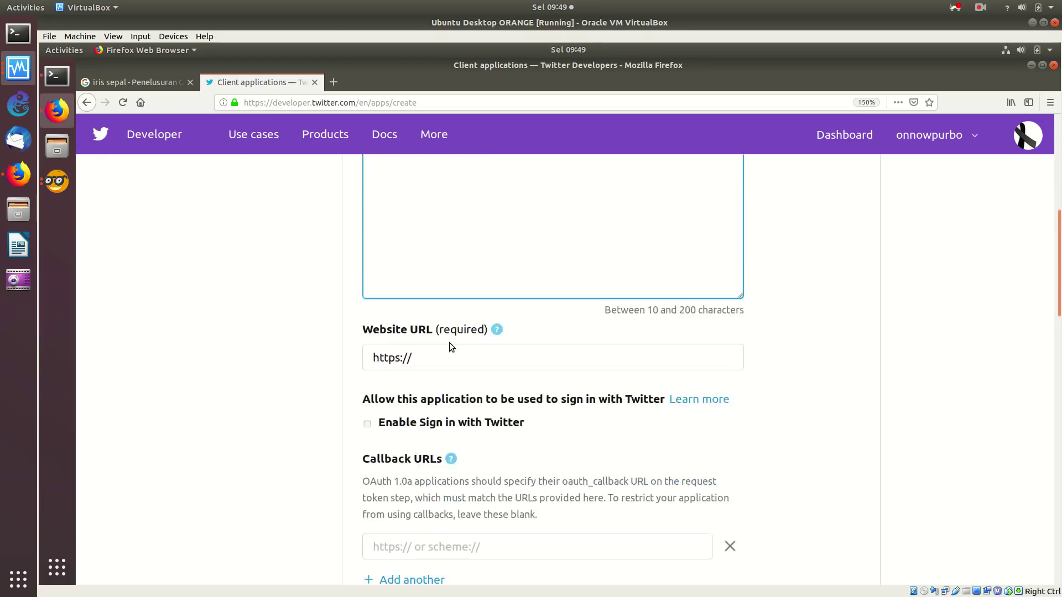
left_click(452, 317)
type("astra.c")
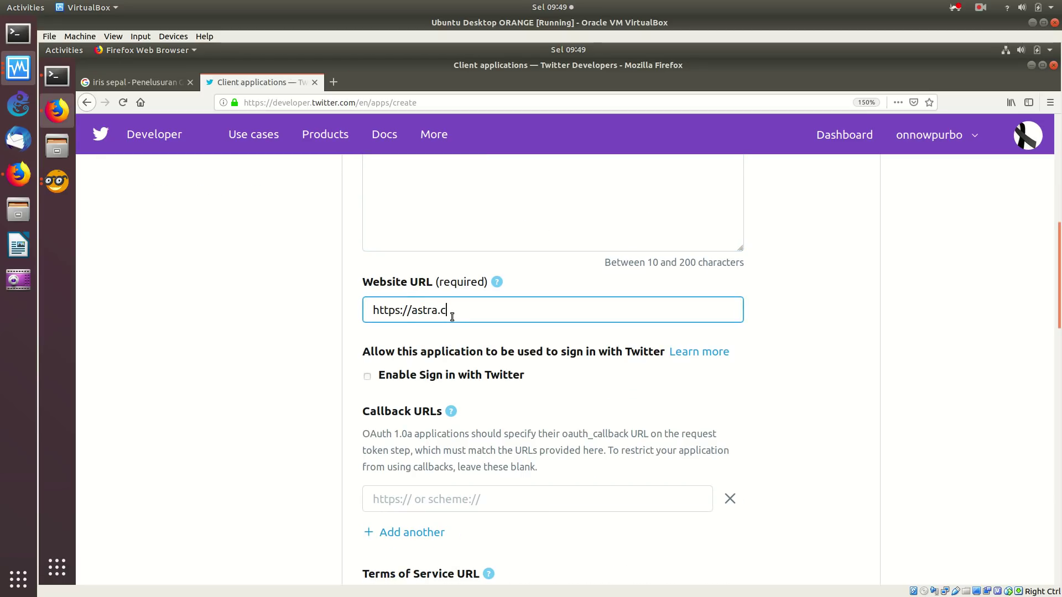
type("o.id")
key("BackSpace")
type("d")
scroll(758, 258, "down", 3)
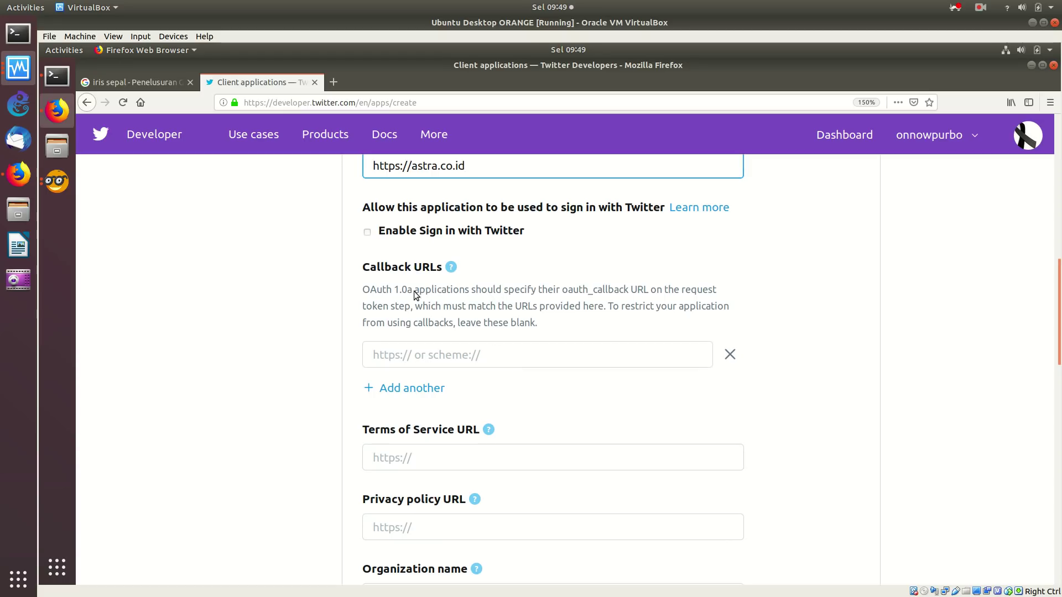
scroll(520, 256, "up", 2)
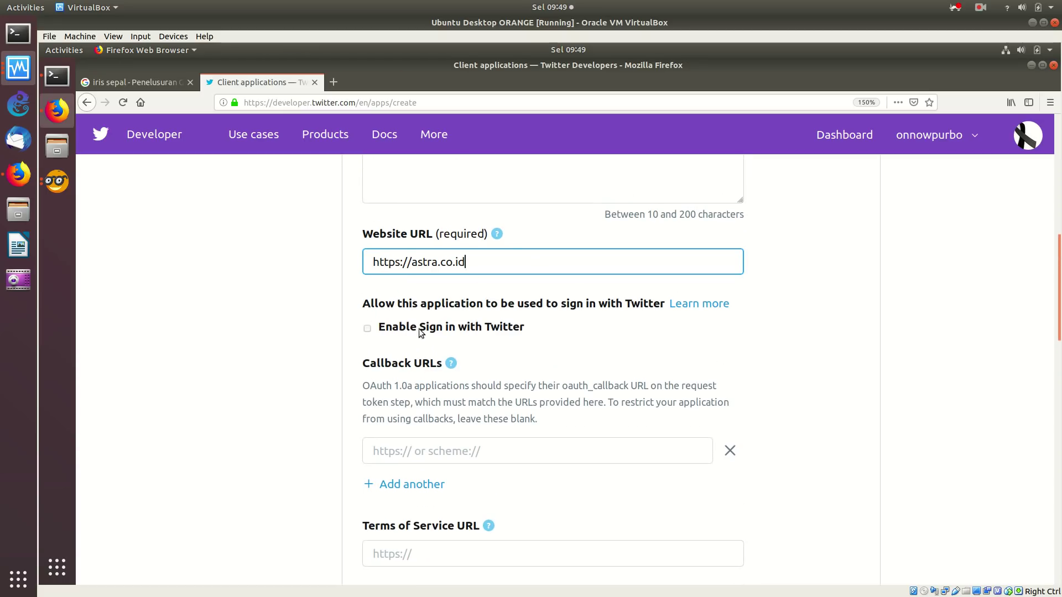
left_click(368, 332)
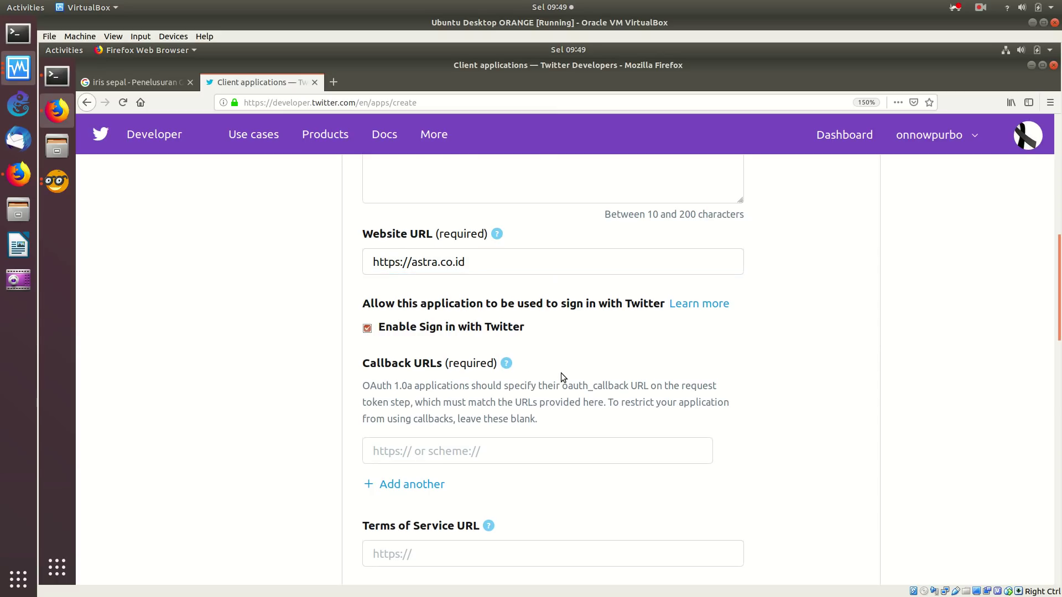
scroll(560, 372, "down", 3)
scroll(549, 307, "up", 3)
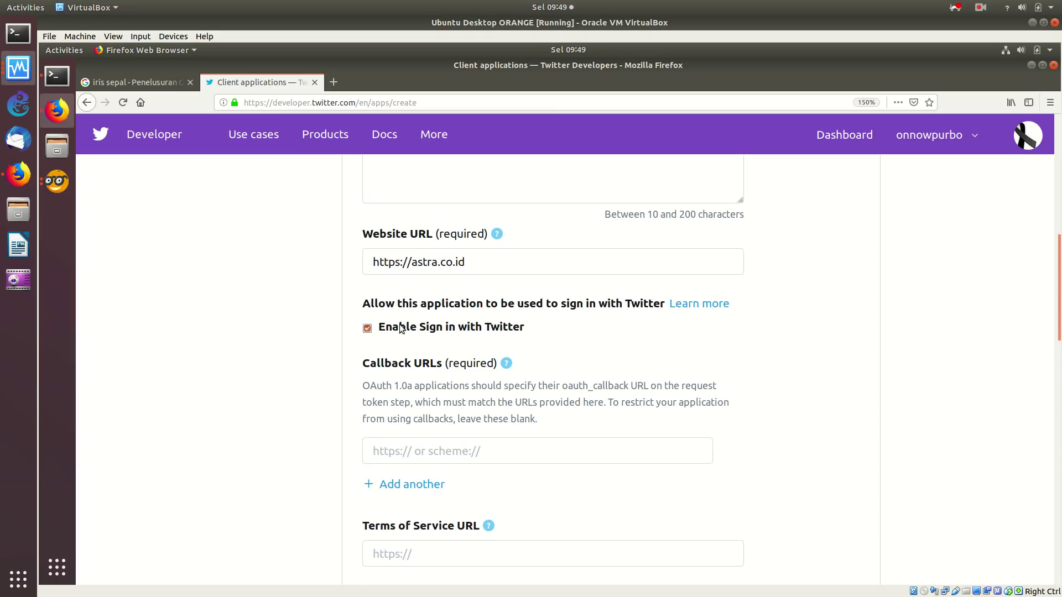
left_click(368, 328)
Enter astra.co.id as the Terms of Service URL, leaving Callback URLs blank
scroll(454, 421, "down", 3)
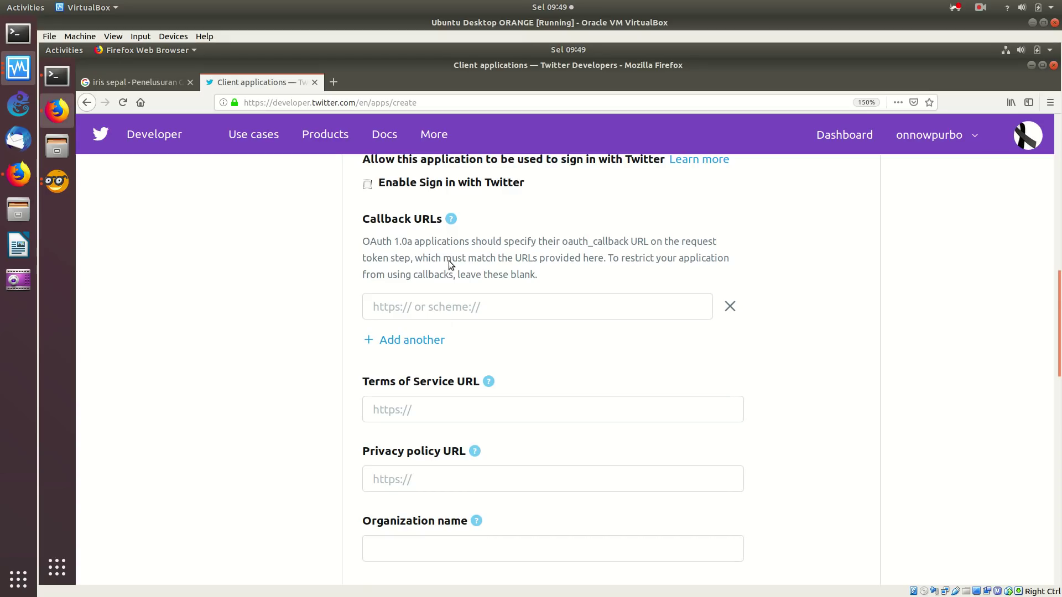
scroll(449, 260, "down", 3)
left_click(435, 272)
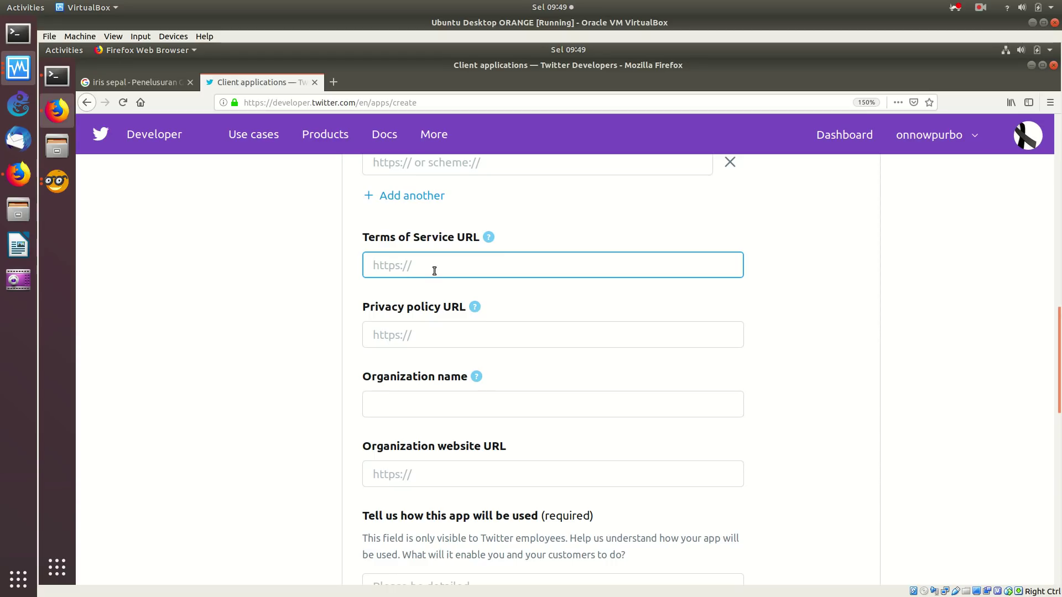
type("a")
type("strt")
key("BackSpace")
key("BackSpace")
type("ra.")
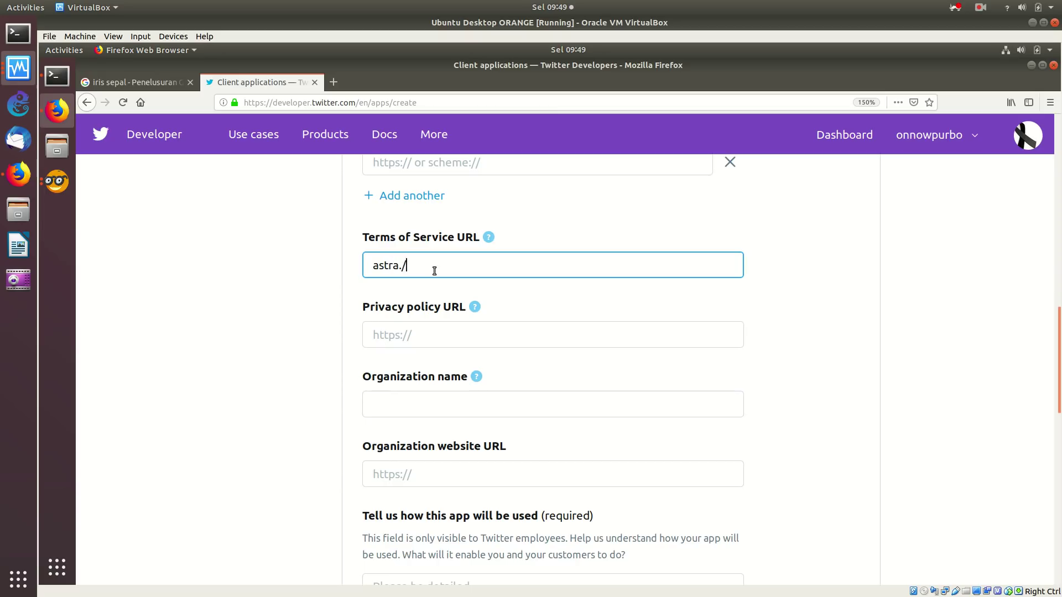
type("co.id")
type("a")
key("BackSpace")
key("ctrl+a")
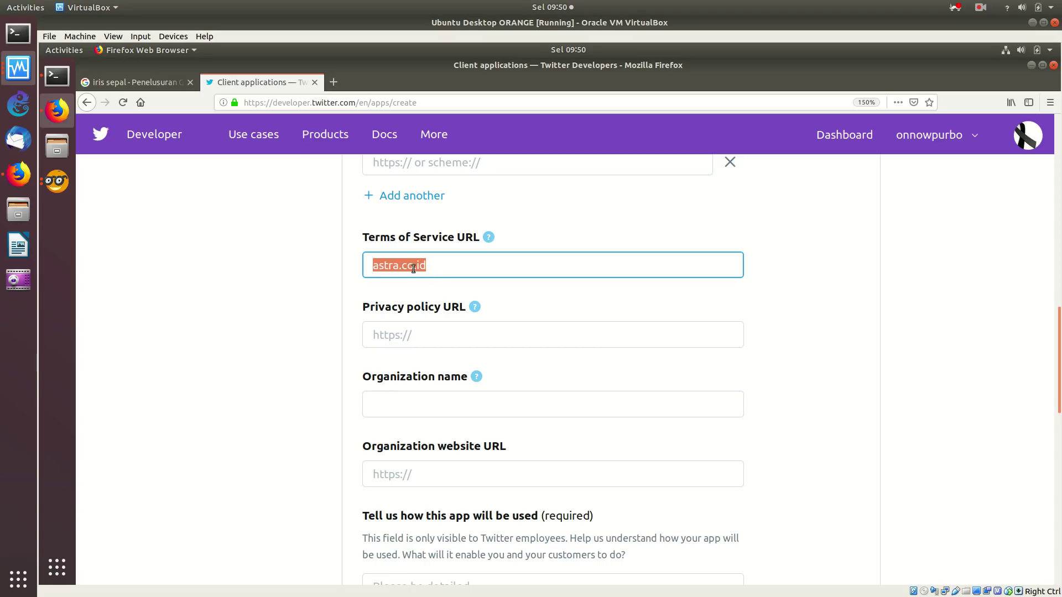
right_click(414, 269)
left_click(448, 374)
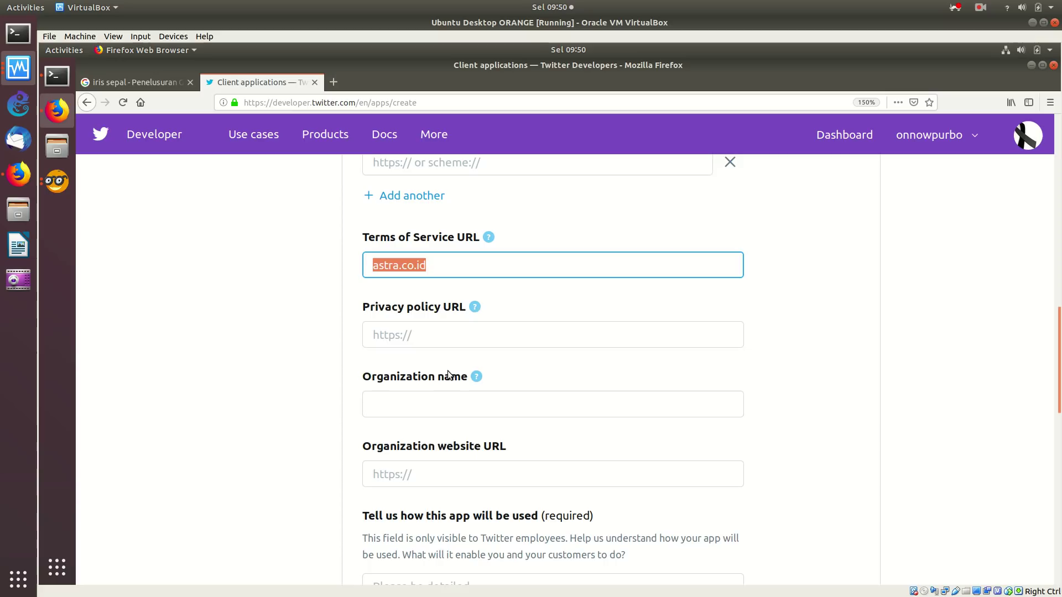
left_click(439, 336)
left_click(451, 263)
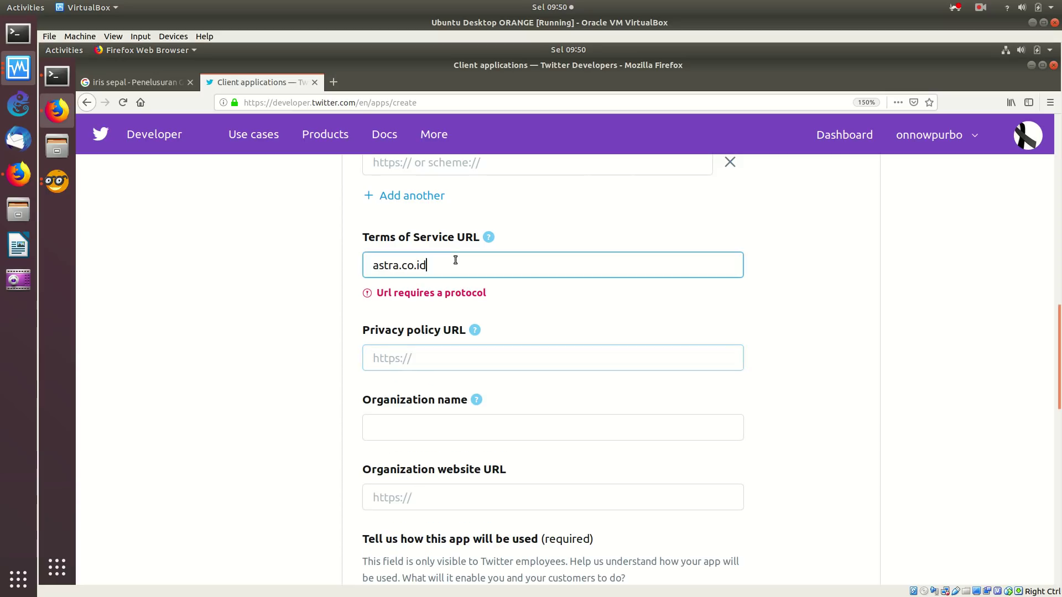
key("Left")
key("Left")
key("Left")
key("Left")
key("Left")
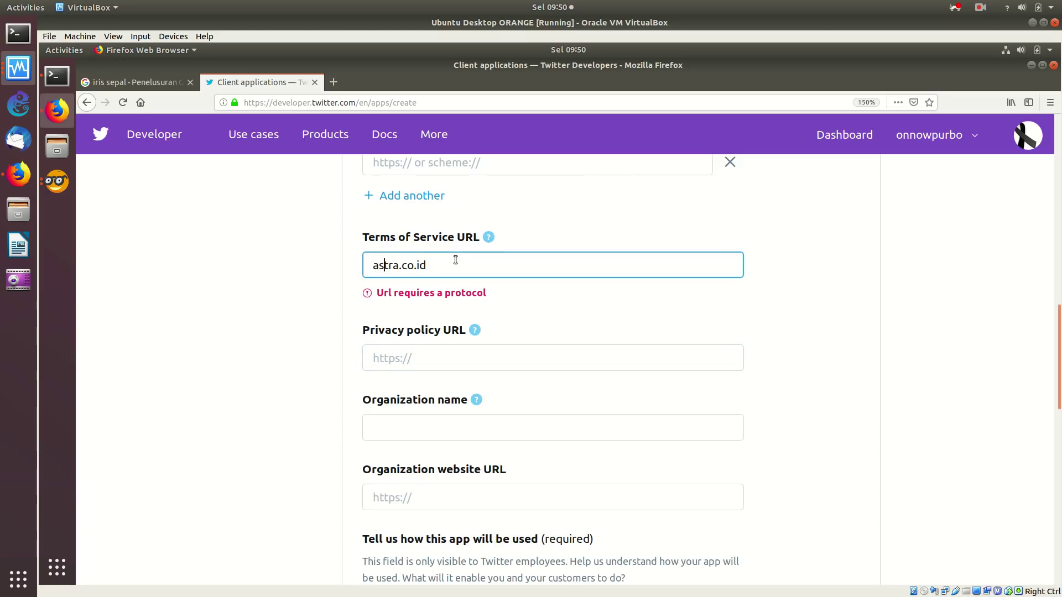
key("Left")
key("Left")
key("Left")
type("https")
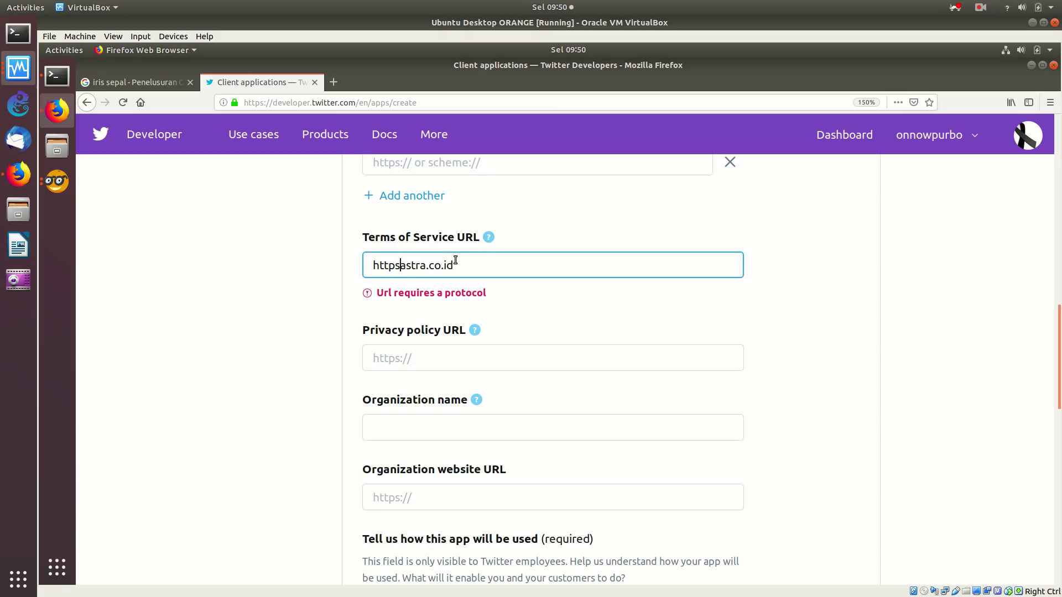
type("://")
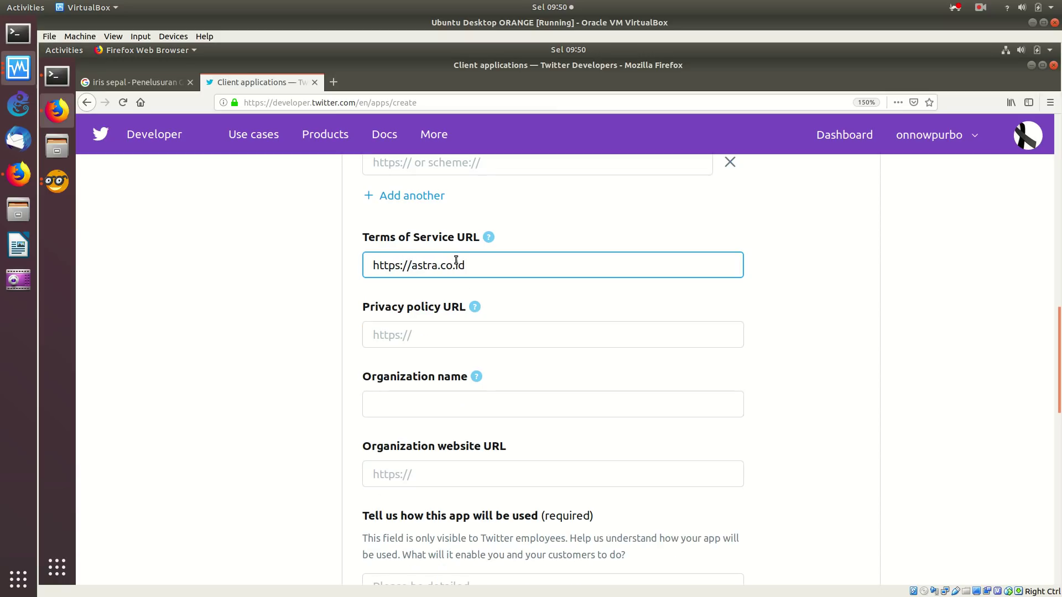
Copy the Terms of Service URL into the Privacy policy URL and enter "astra" as the organization name
triple_click(459, 259)
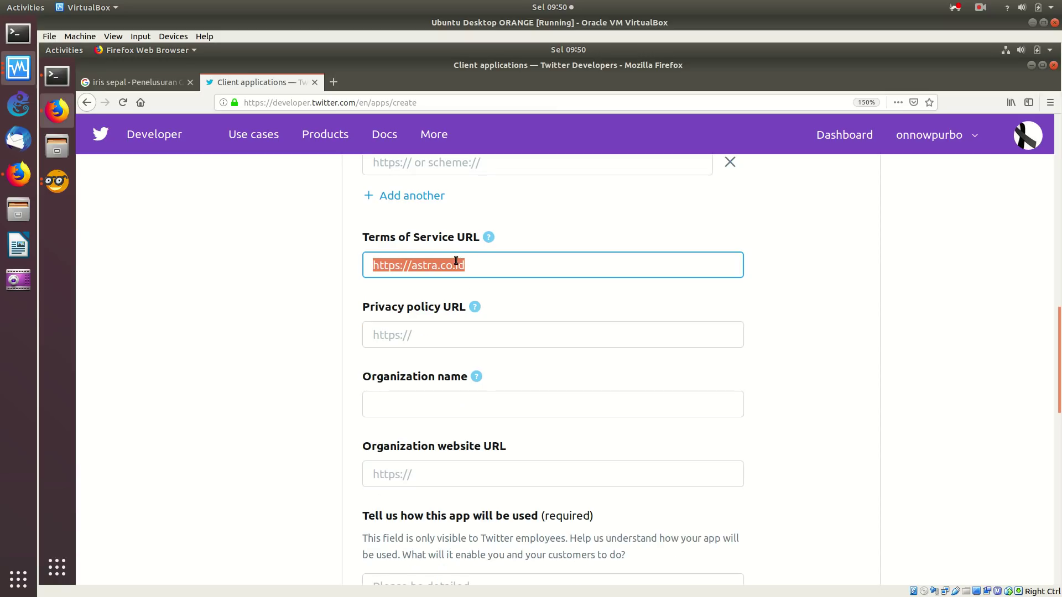
right_click(462, 259)
left_click(494, 366)
left_click(443, 330)
right_click(443, 330)
left_click(464, 376)
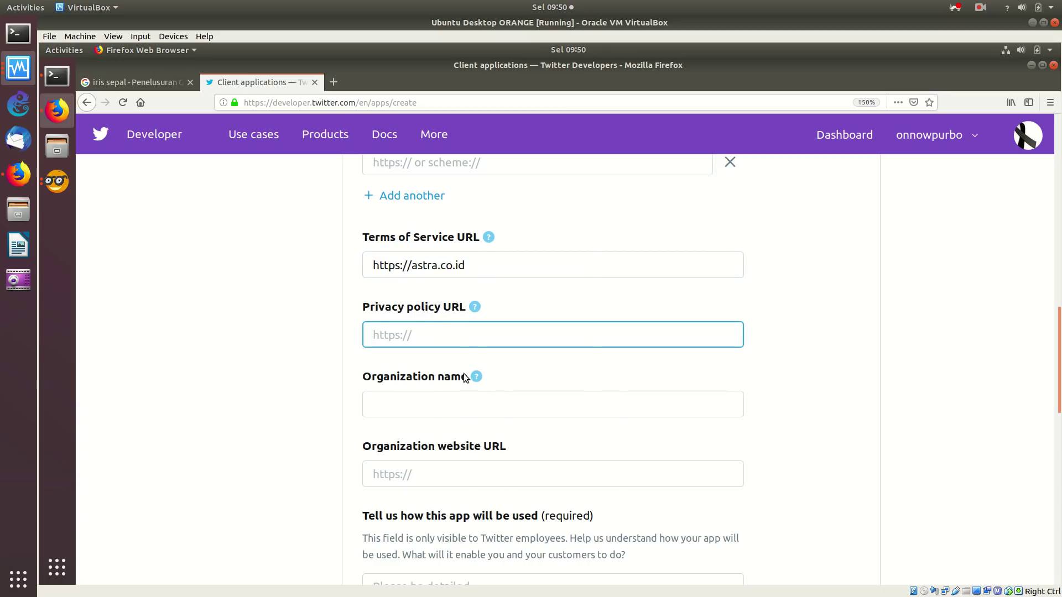
left_click(456, 401)
type("astra")
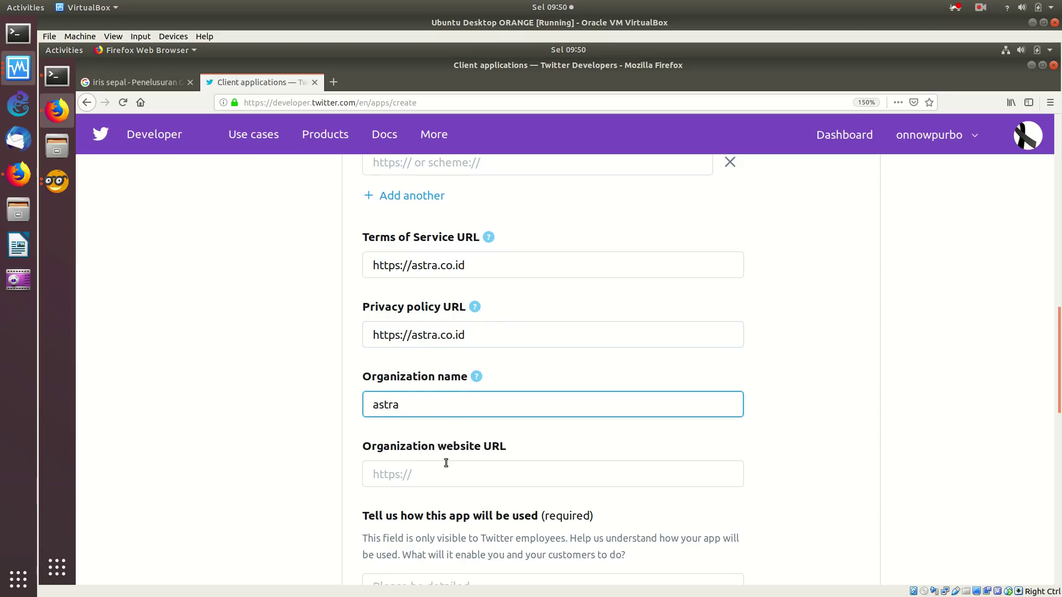
scroll(446, 460, "down", 1)
left_click(440, 428)
key("ctrl+v")
Enter "to check farm" as the description of how the app will be used and try to create the app
scroll(439, 427, "down", 3)
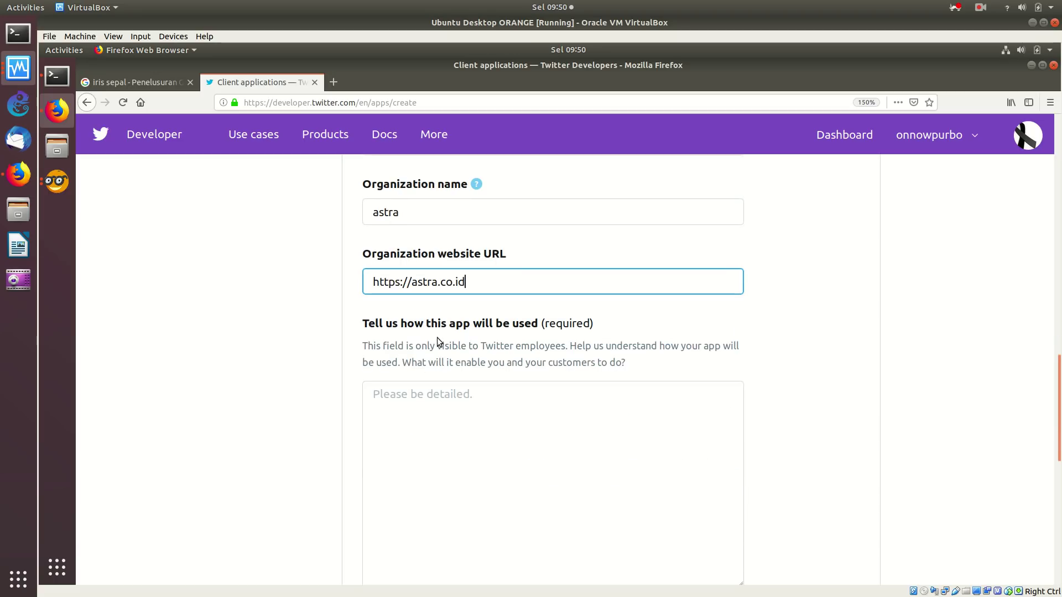
left_click(441, 400)
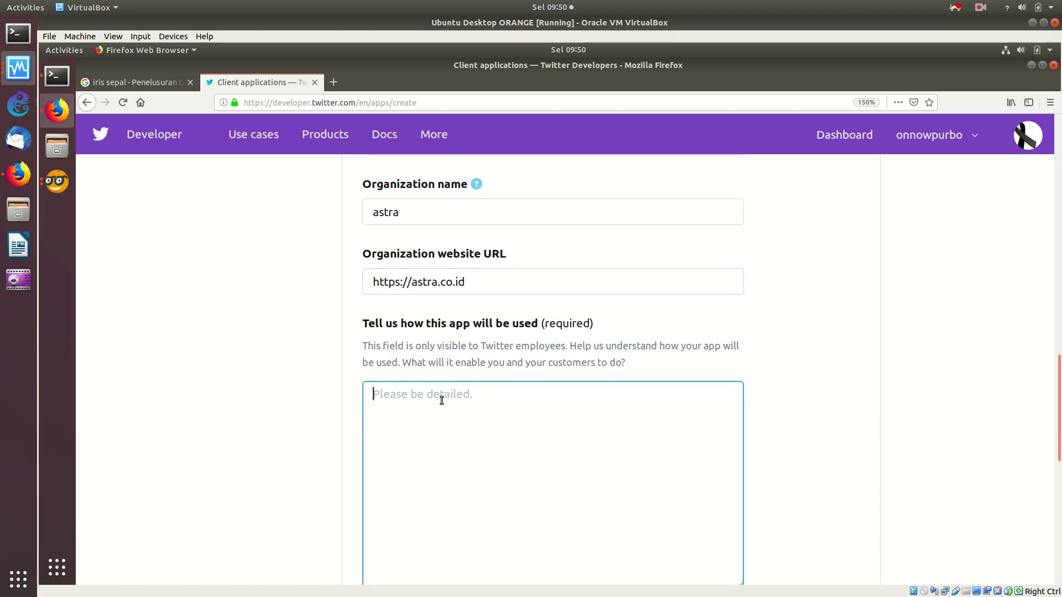
type("to check farm")
scroll(498, 422, "down", 6)
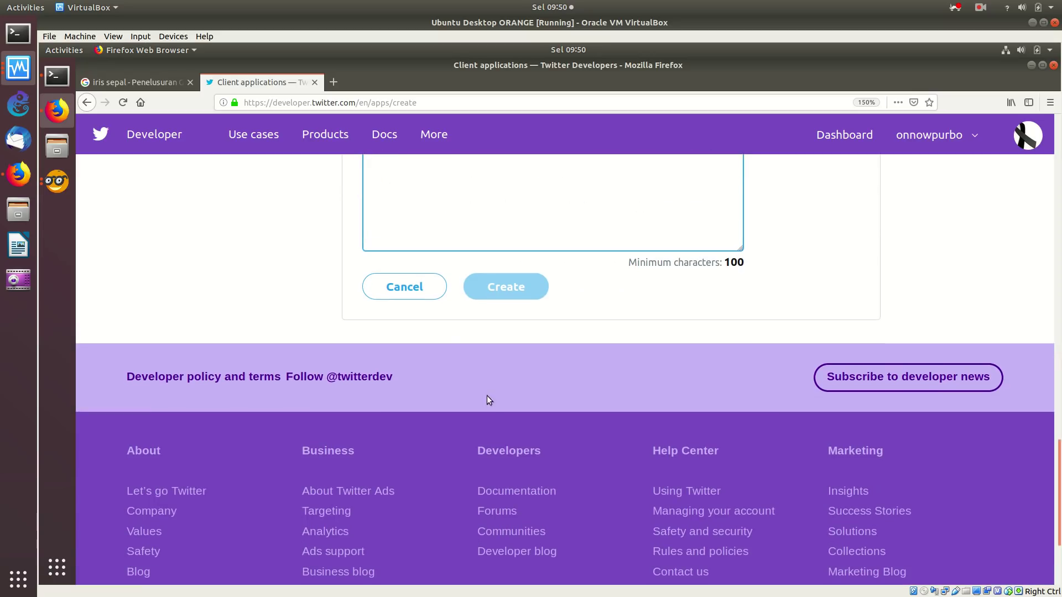
left_click(513, 293)
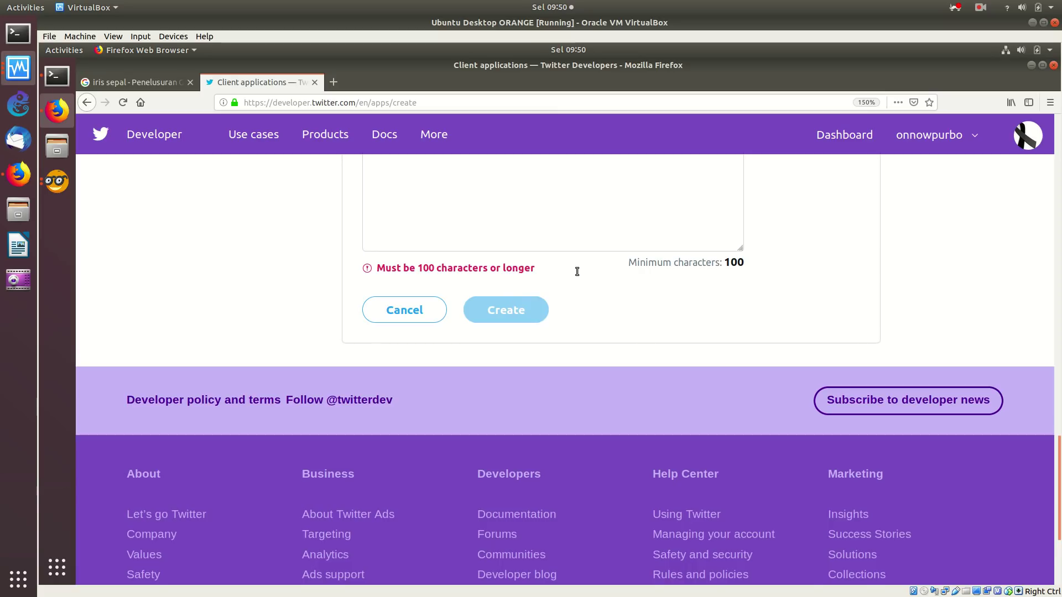
scroll(575, 272, "up", 4)
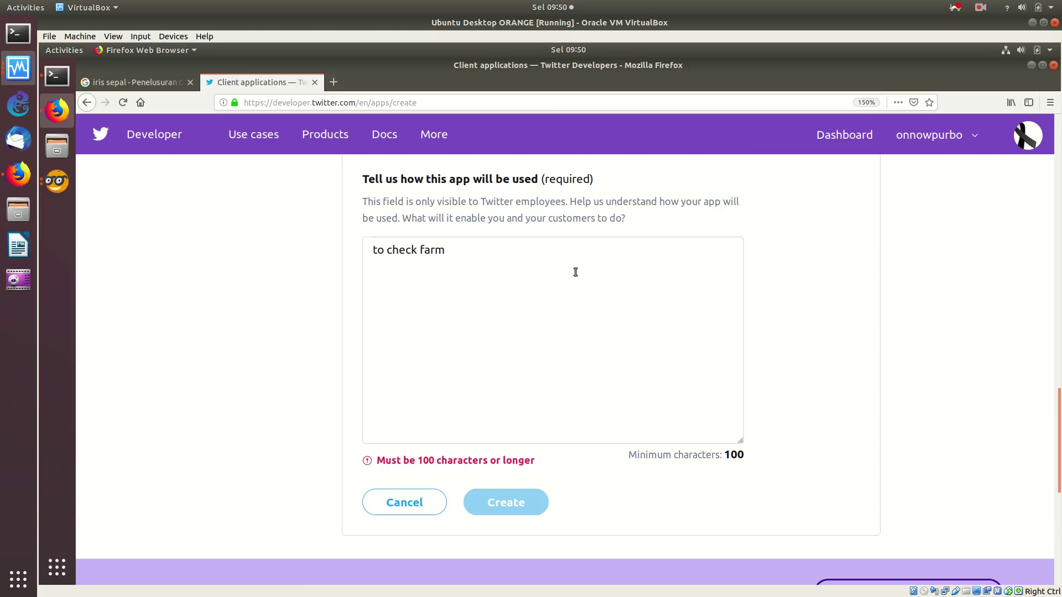
Extend the app usage description with "in sumatra", "palm oil" and enough filler text to meet the 100-character minimum
left_click(489, 257)
type("in")
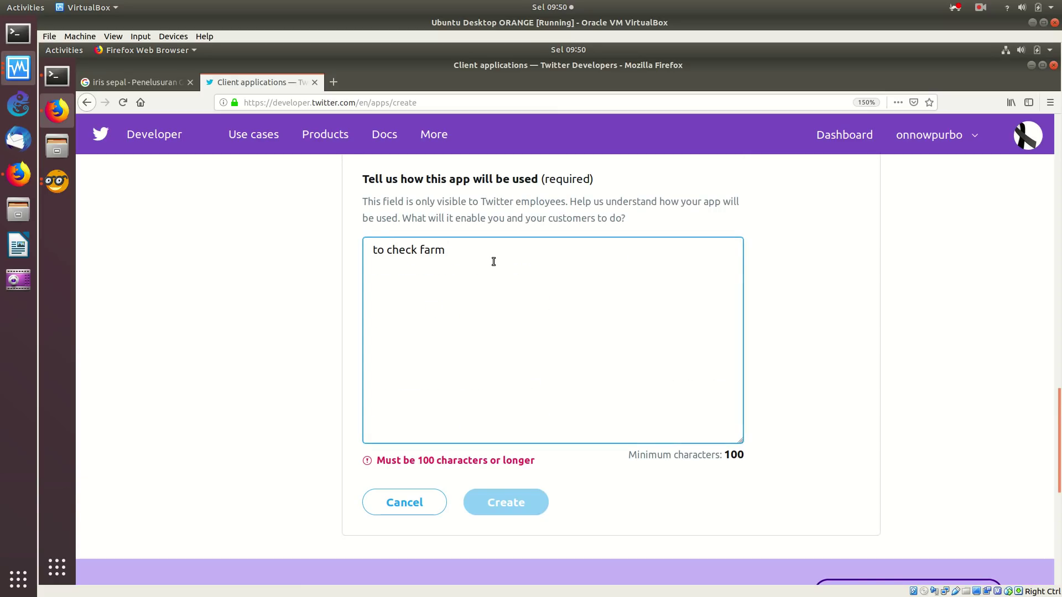
type(" sumatra")
key("Return")
type("palm o")
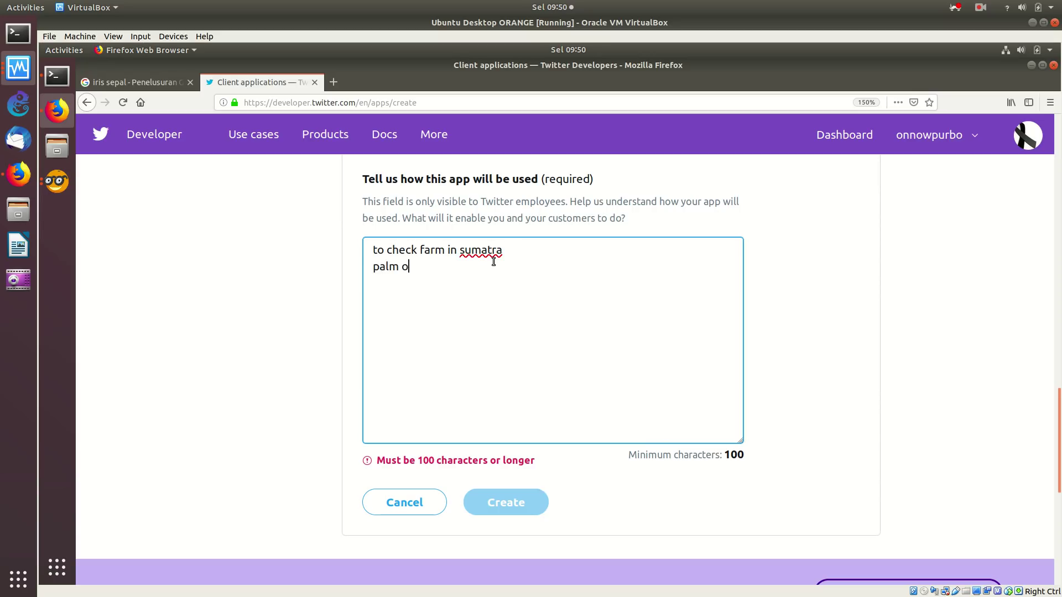
key("BackSpace")
type("oil")
key("Return")
type("kjhgjkh kjhjkhj kjgjhbnv")
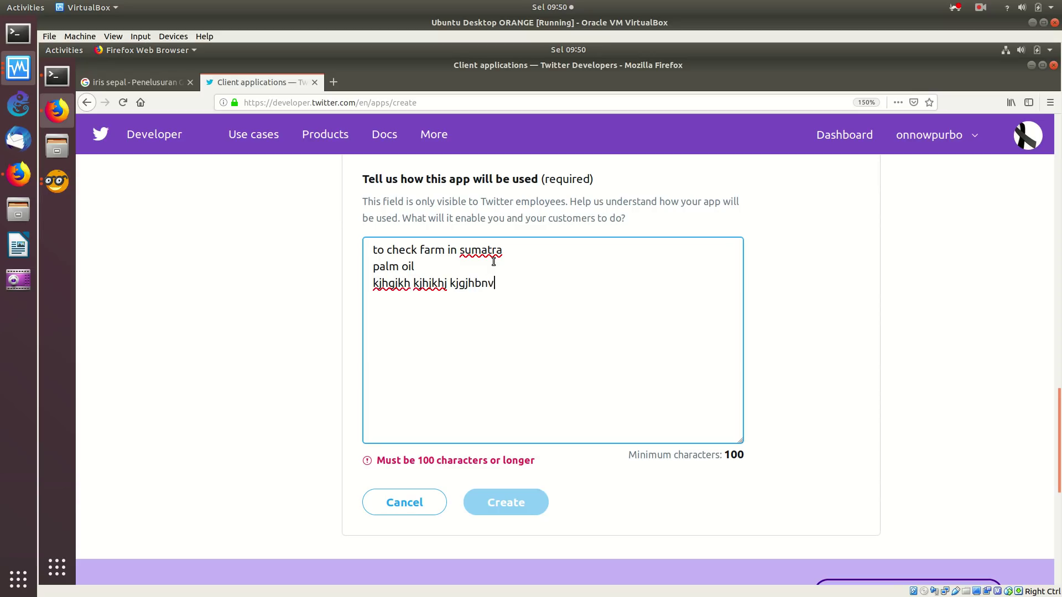
type("jhhg hrfyutrytbvcbncfhfyhgt h")
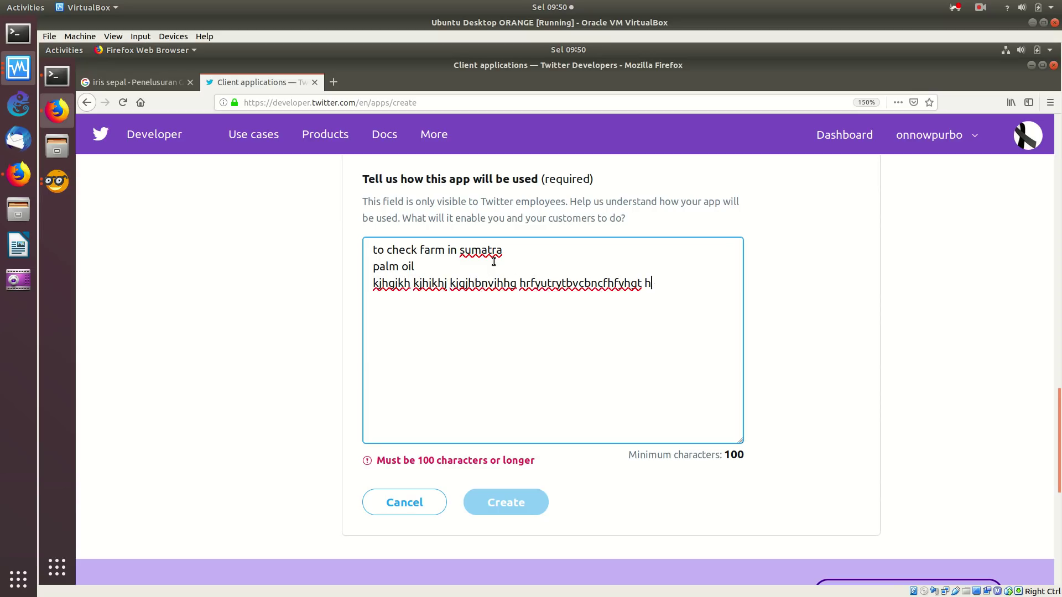
type("nbvnbhvghgfbncvnbvcbhvkjhkjhmnbmnyuh")
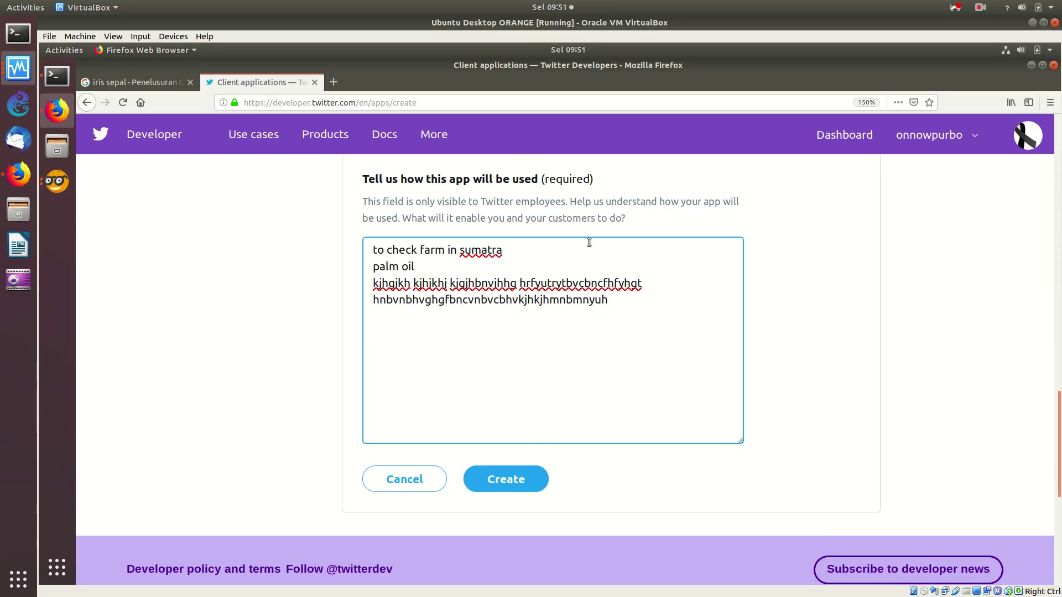
Create the app, accepting the developer terms, and view its keys and tokens
left_click(522, 489)
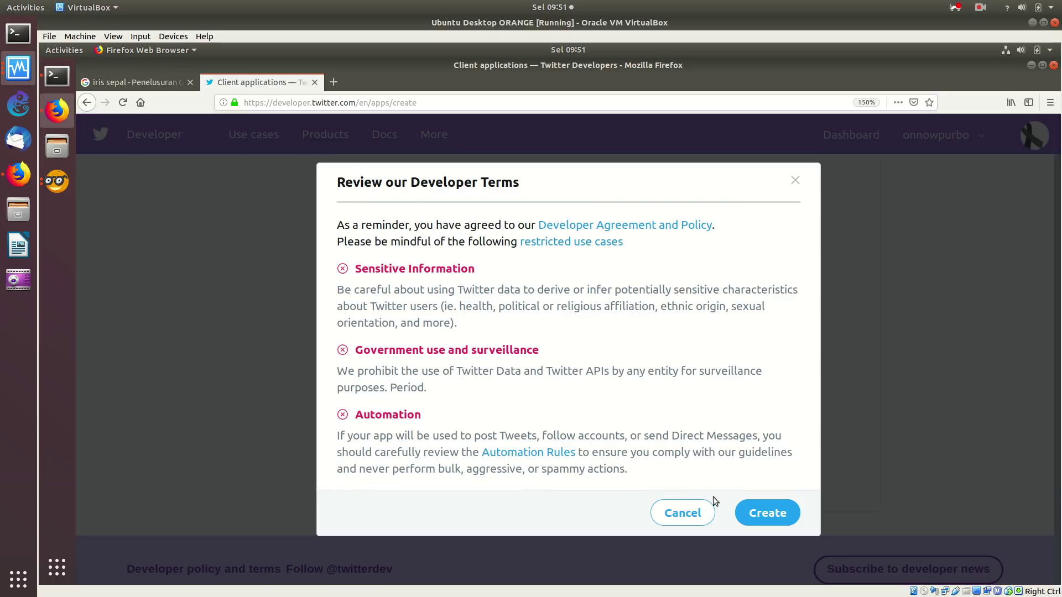
left_click(776, 509)
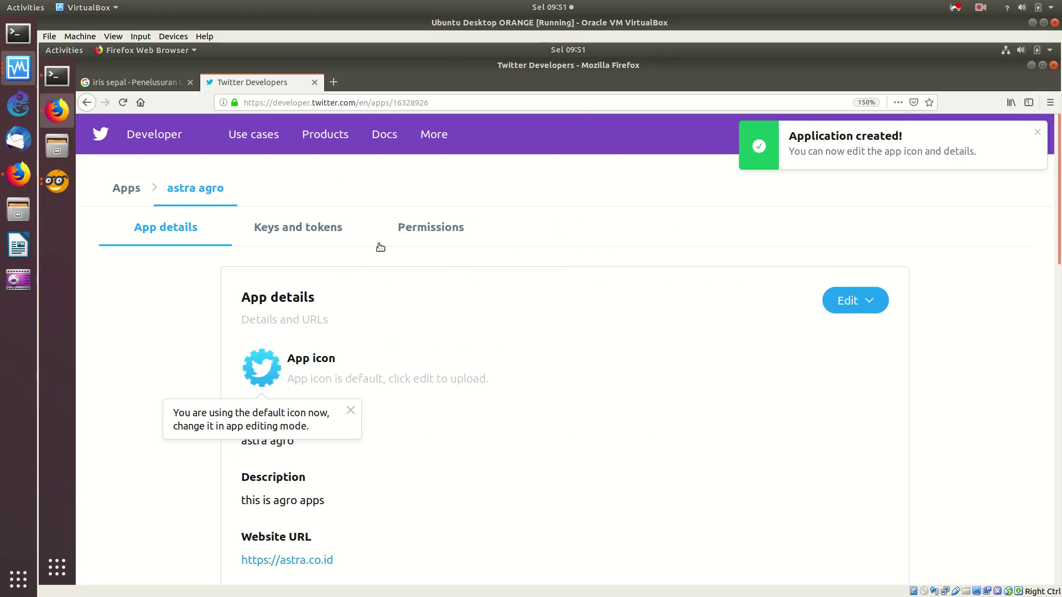
left_click(308, 241)
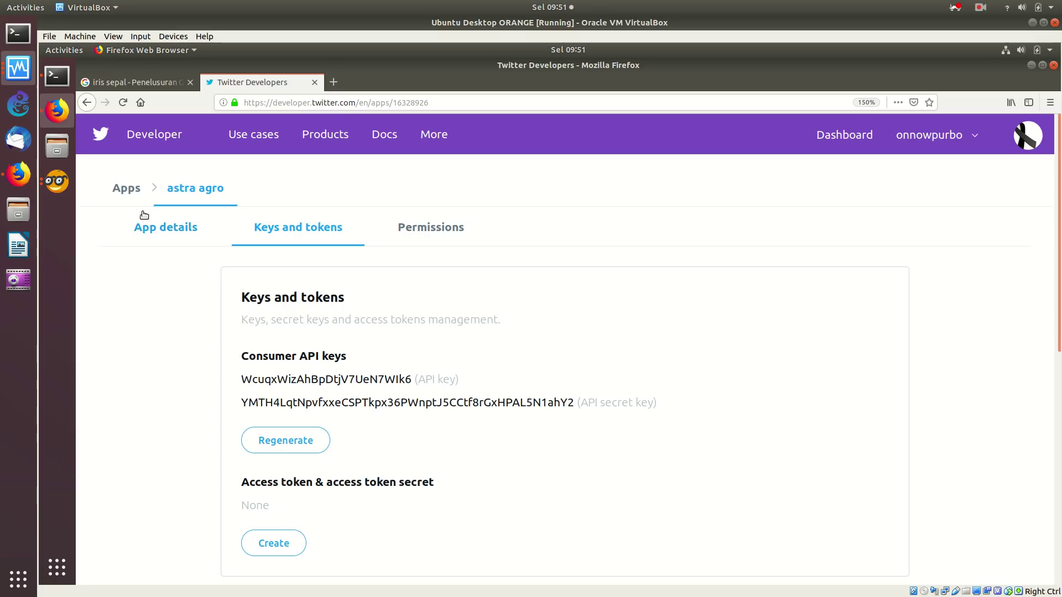
Return to the list of apps and delete the "astra agro" app
left_click(133, 192)
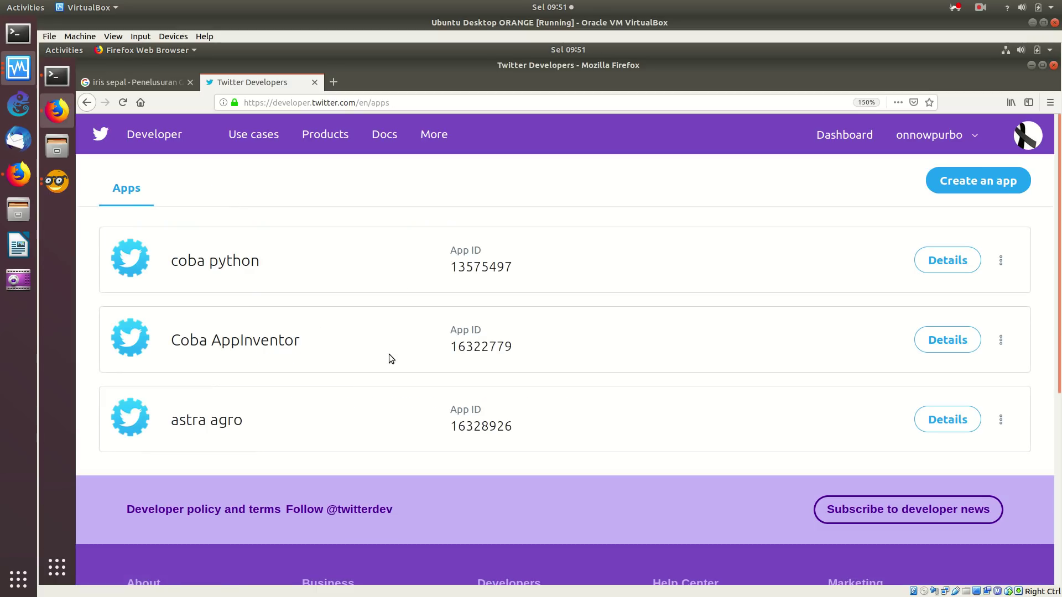
left_click(1001, 420)
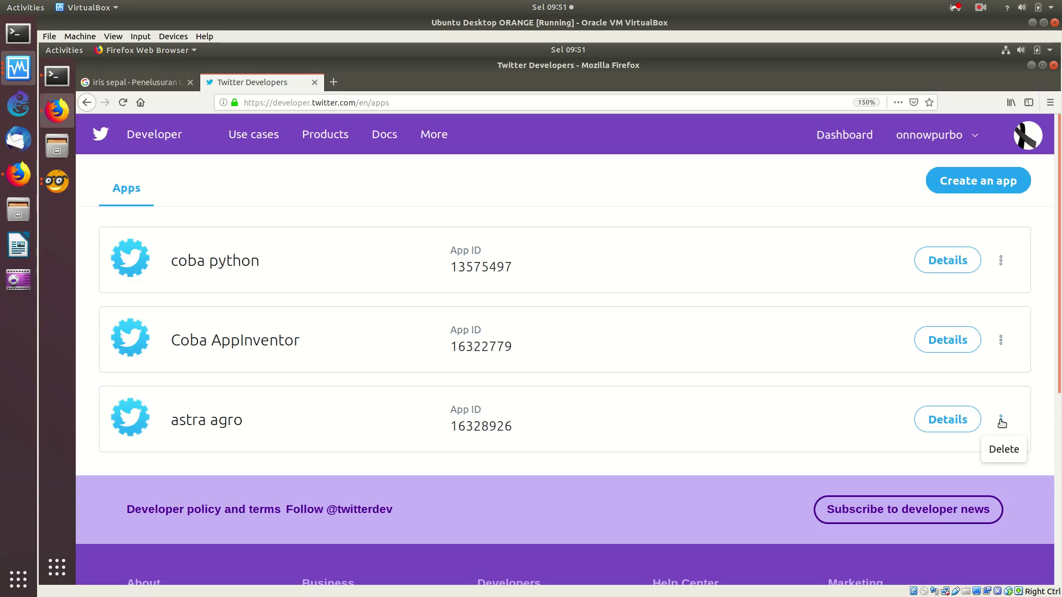
left_click(1001, 449)
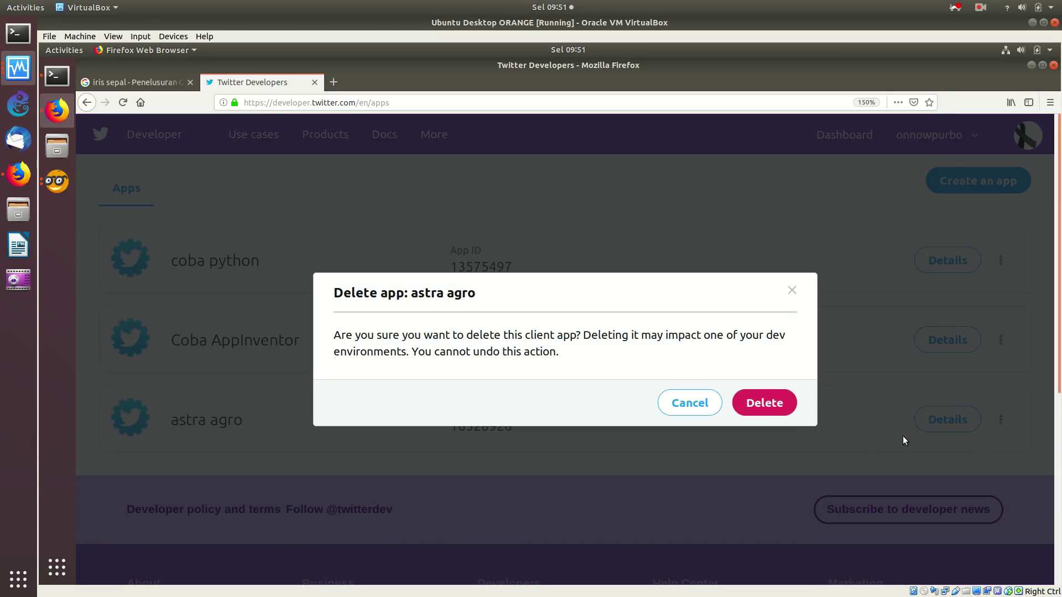
left_click(770, 409)
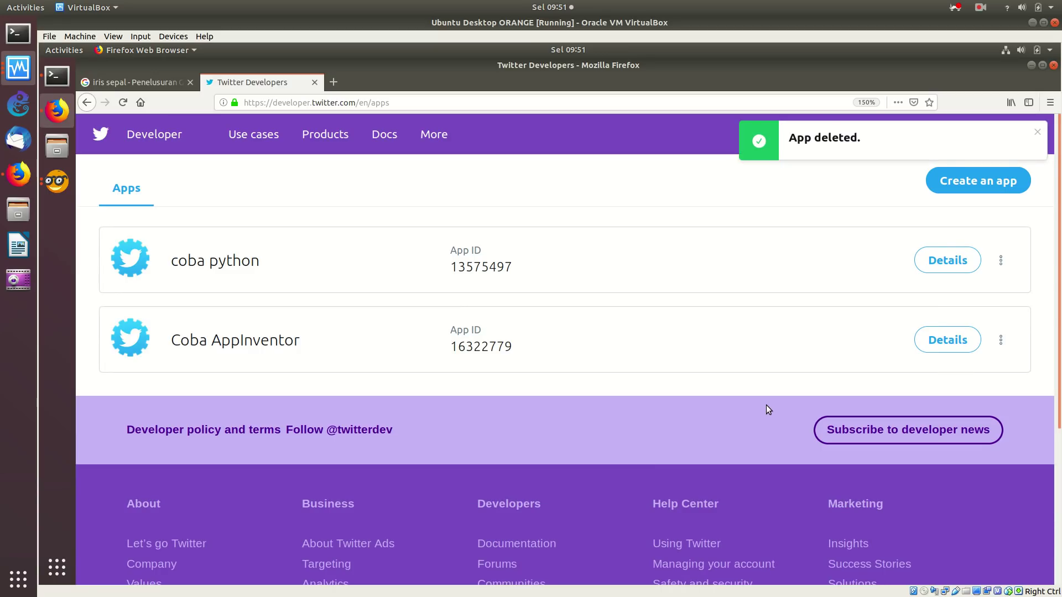
Switch to Orange and open the settings of the Twitter widget on the canvas
left_click(57, 180)
left_click(184, 223)
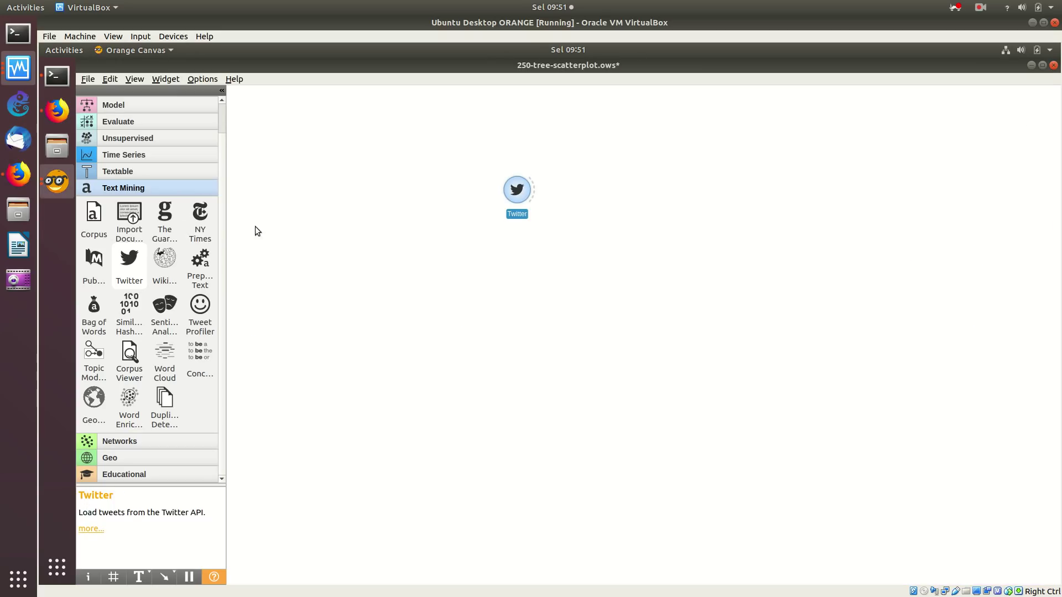
double_click(524, 188)
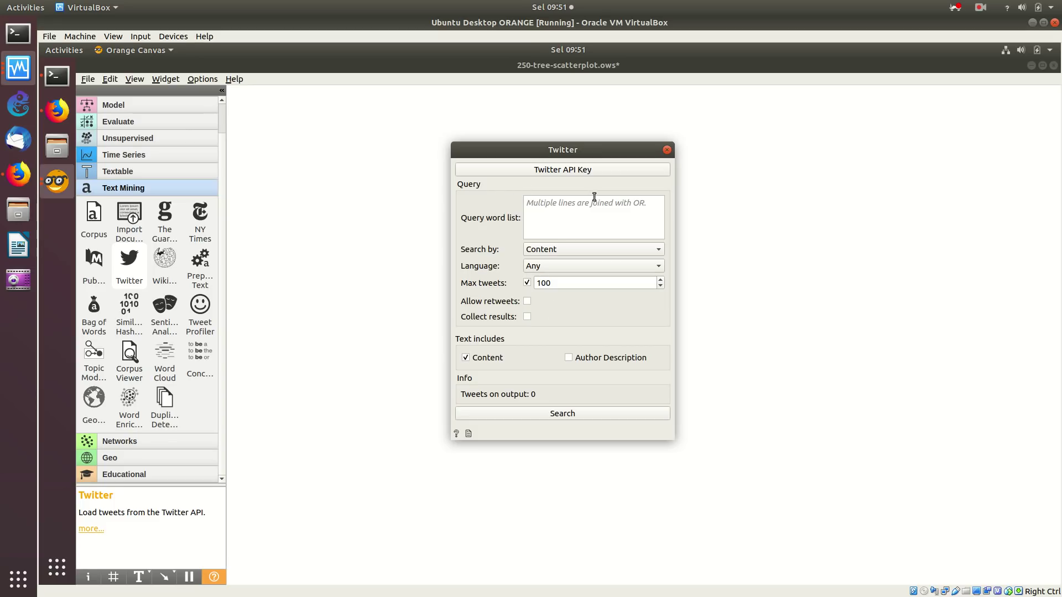
Enter "avanza" in the Twitter widget's query word list
left_click(581, 212)
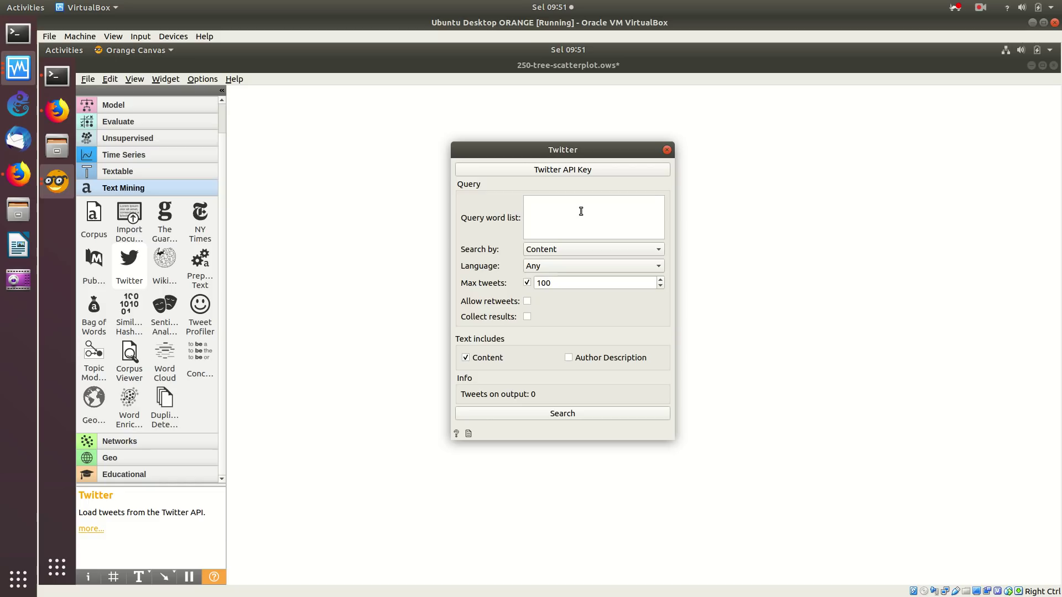
type("and")
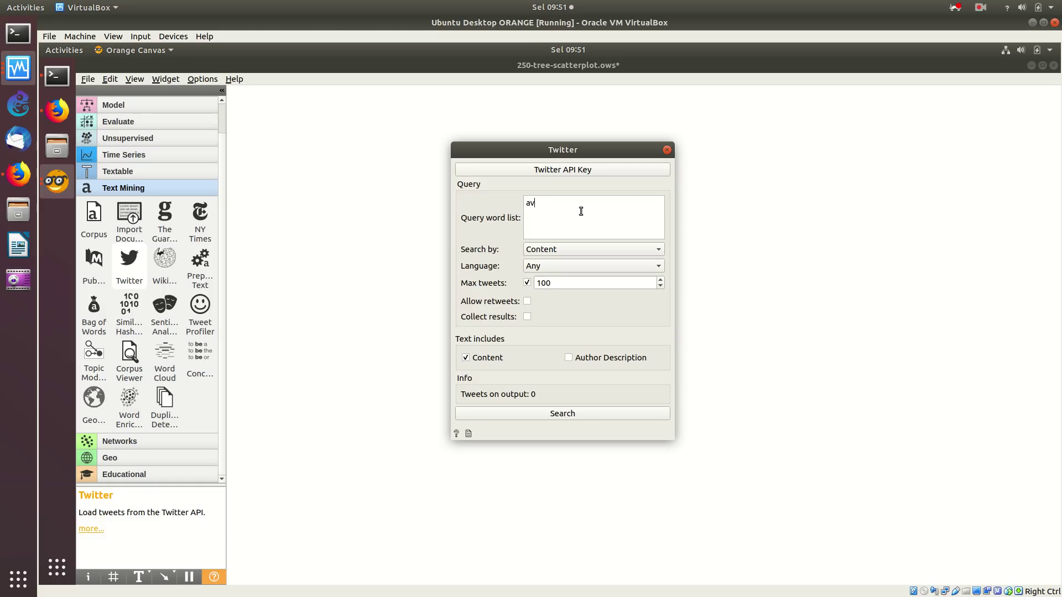
key("BackSpace")
key("BackSpace")
type("vanza")
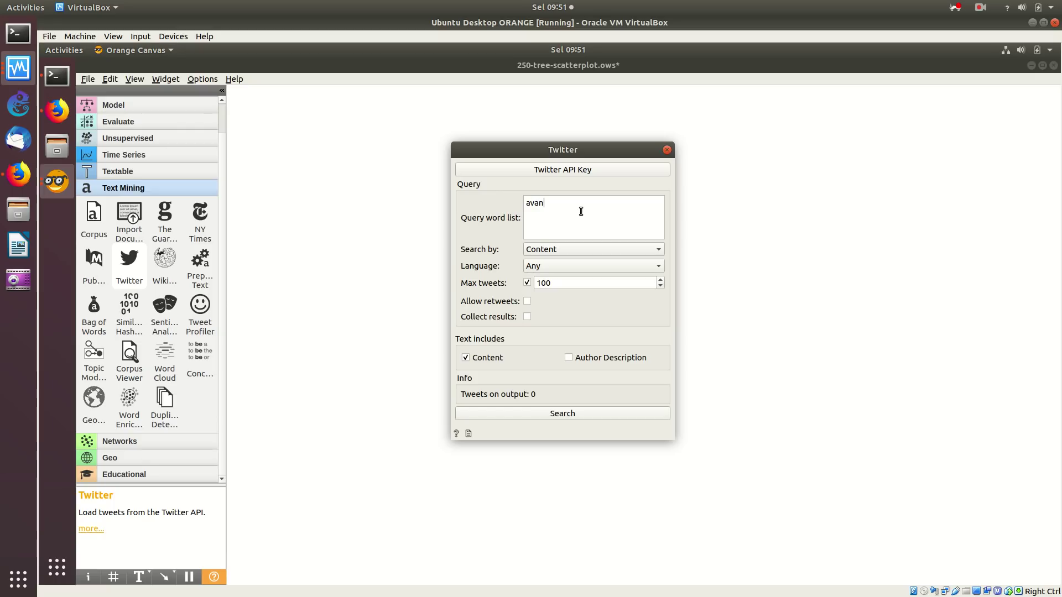